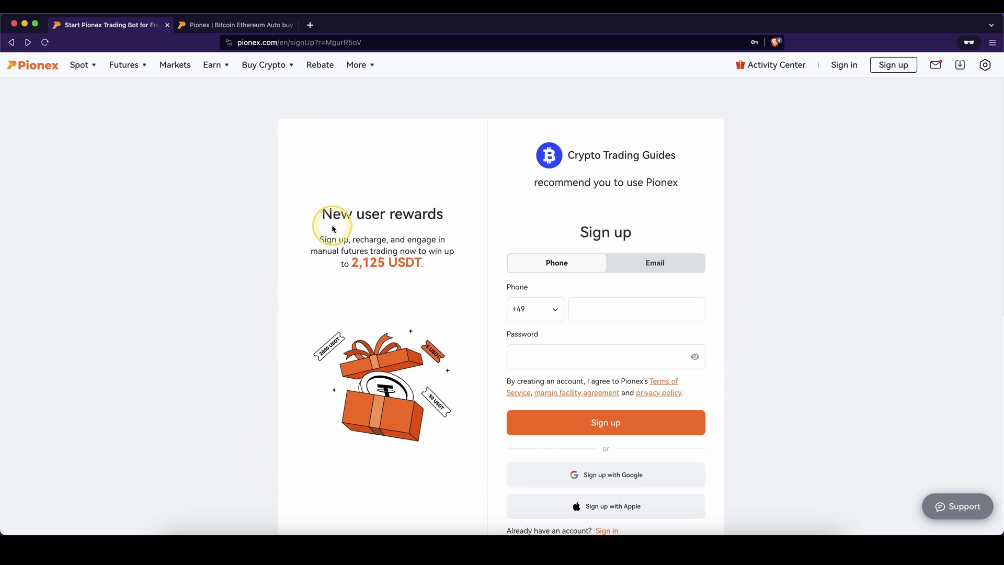
Review the Newbie Tasks rewards on the futures bonus page and the email option on the sign-up form
{"action": "left_click", "coordinate": [424, 276]}
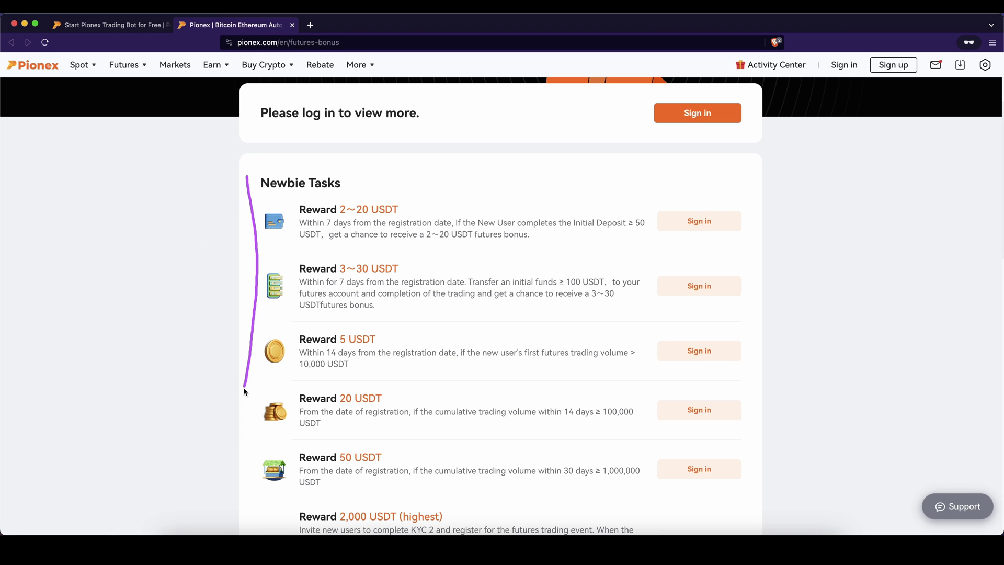
{"action": "left_click_drag", "start_coordinate": [419, 241], "coordinate": [490, 242]}
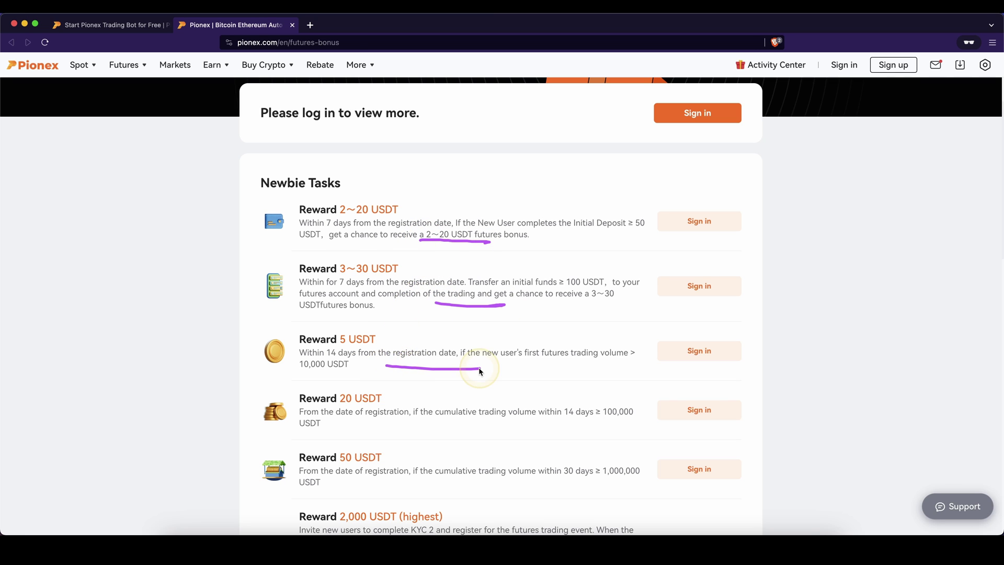
{"action": "key", "text": "ctrl+shift+Tab"}
{"action": "left_click_drag", "start_coordinate": [531, 311], "coordinate": [584, 313]}
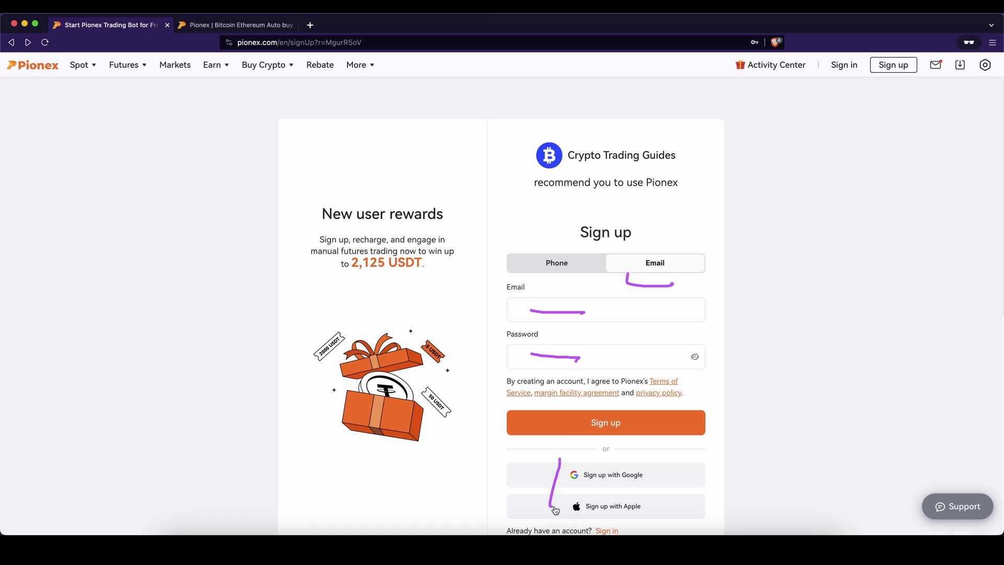
{"action": "key", "text": "super+w"}
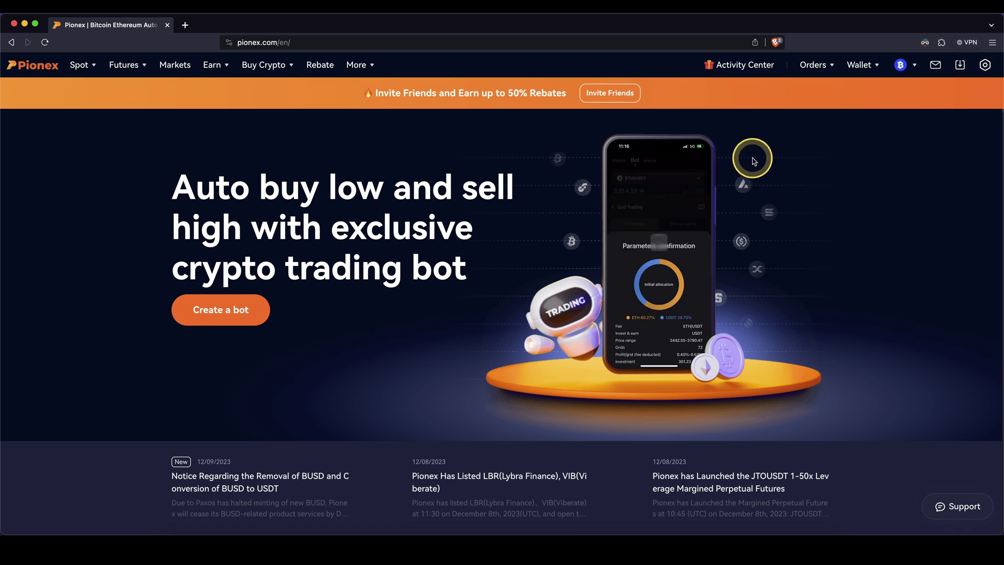
Open the account's Deposit page from the wallet
{"action": "mouse_move", "coordinate": [877, 64]}
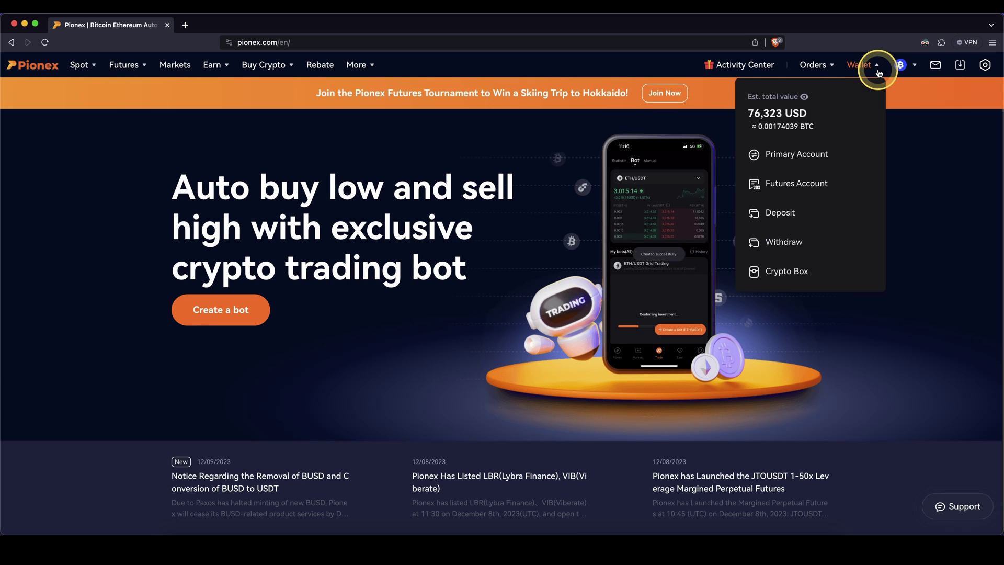
{"action": "left_click", "coordinate": [841, 112]}
{"action": "left_click", "coordinate": [65, 154]}
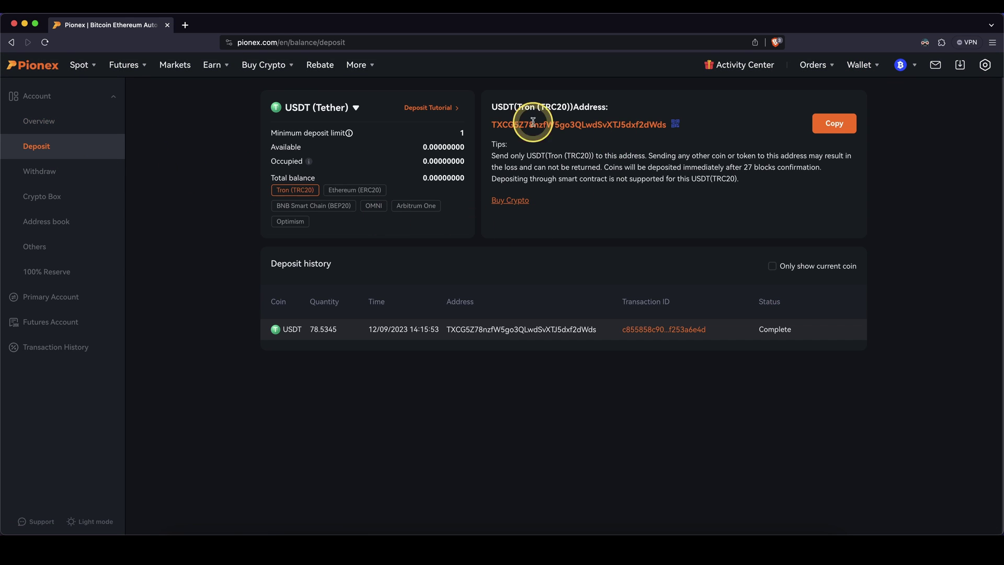
{"action": "mouse_move", "coordinate": [272, 94]}
{"action": "left_mouse_down"}
{"action": "mouse_move", "coordinate": [268, 120]}
{"action": "mouse_move", "coordinate": [390, 124]}
{"action": "left_mouse_up"}
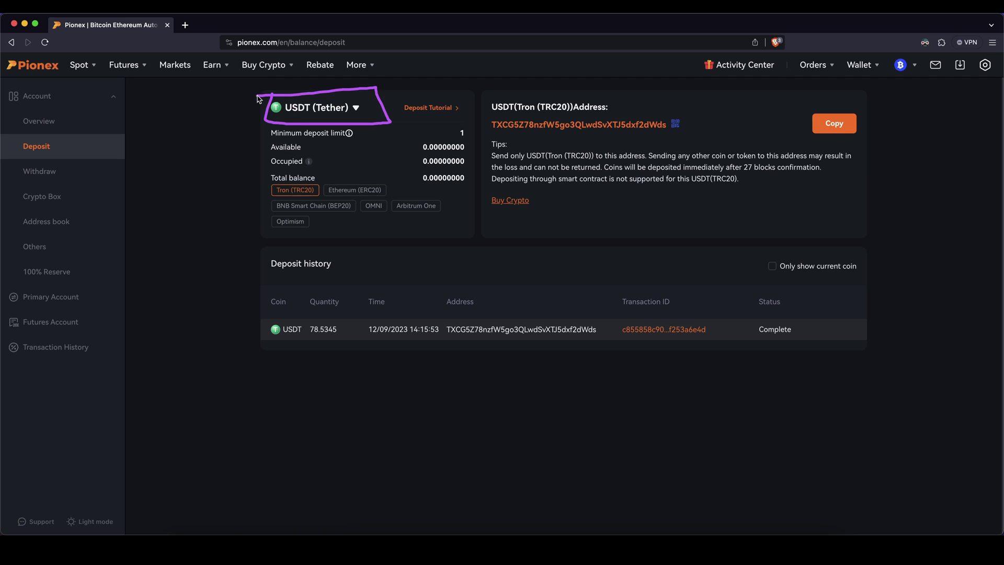
Choose USDT (Tether) as the coin to deposit and copy its Tron (TRC20) deposit address
{"action": "left_click", "coordinate": [347, 107]}
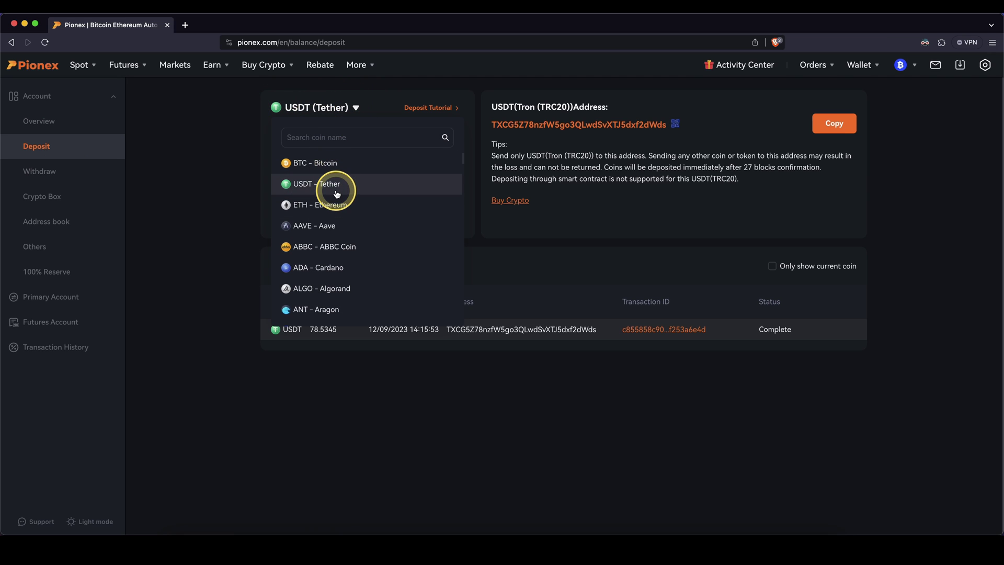
{"action": "left_click", "coordinate": [322, 140]}
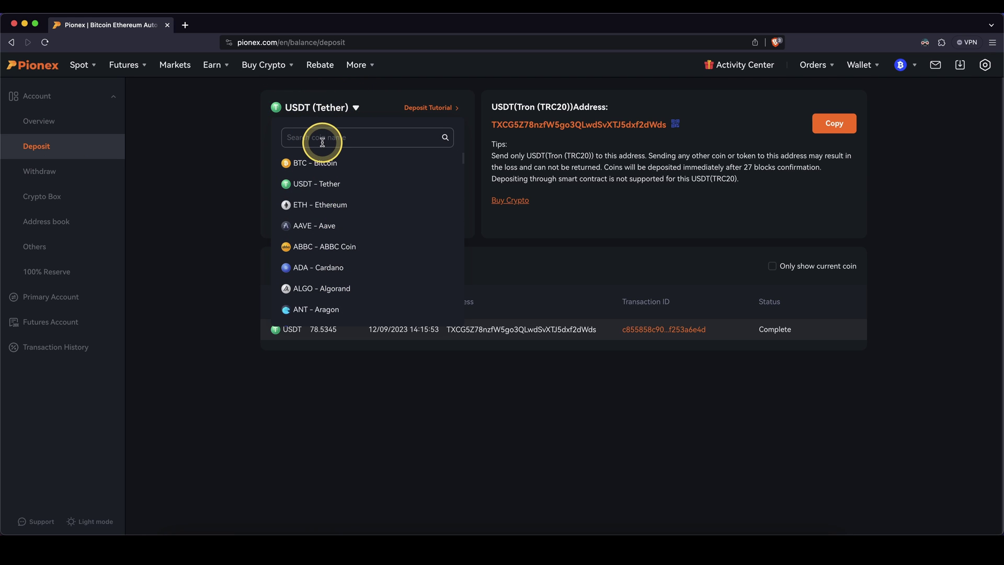
{"action": "left_click", "coordinate": [330, 186]}
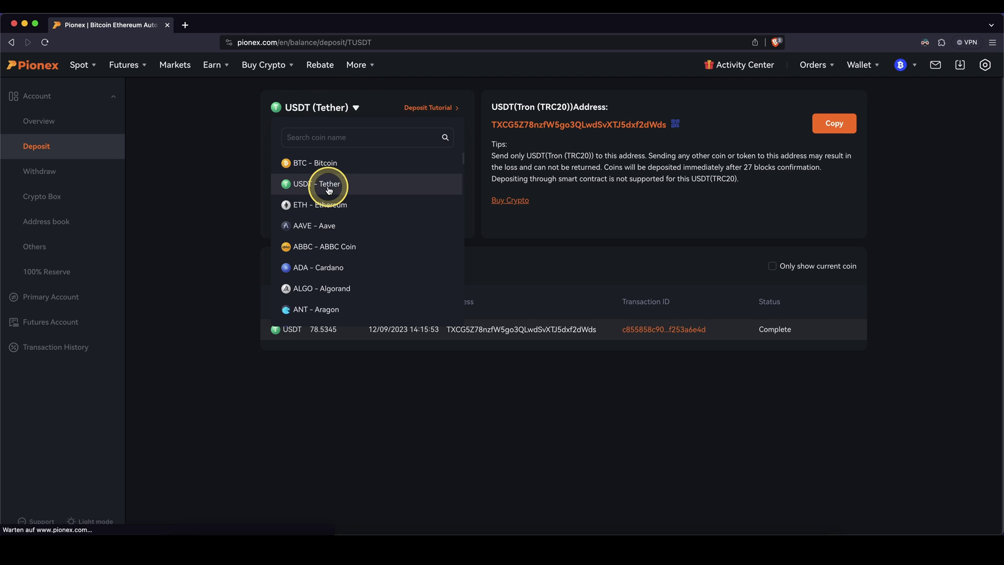
{"action": "left_click", "coordinate": [287, 115]}
{"action": "left_click", "coordinate": [235, 152]}
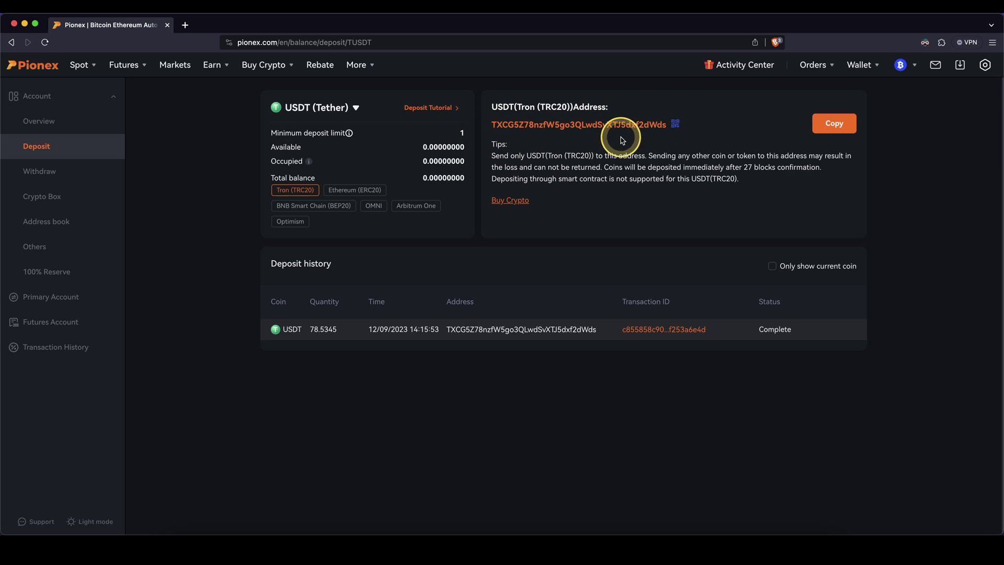
{"action": "left_click", "coordinate": [823, 130]}
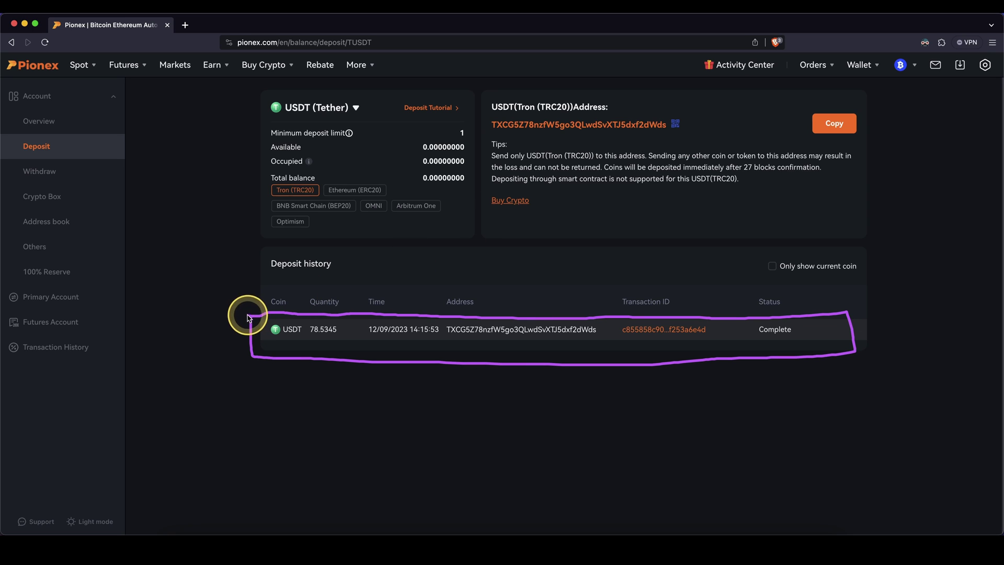
{"action": "left_click", "coordinate": [300, 107]}
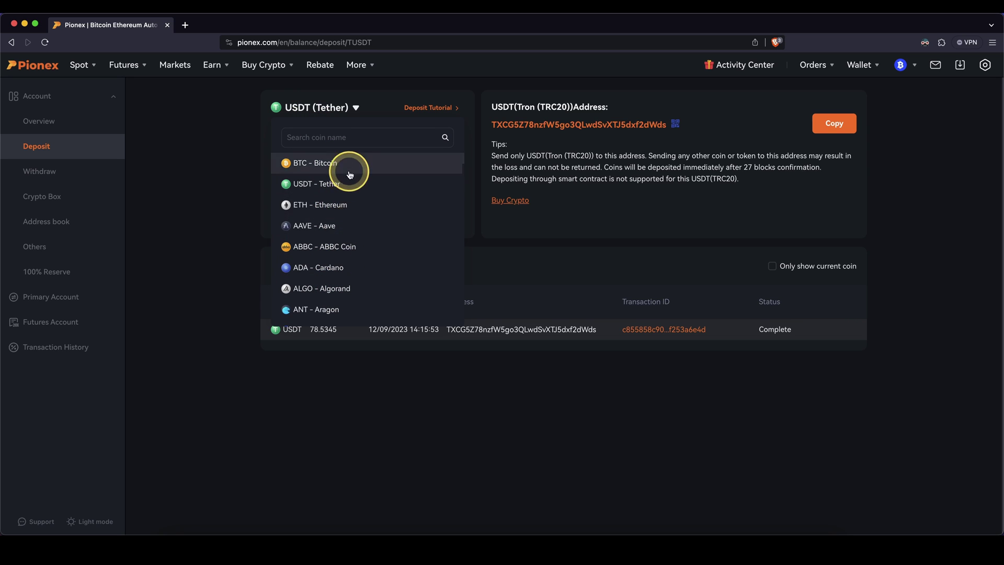
{"action": "left_click", "coordinate": [195, 184]}
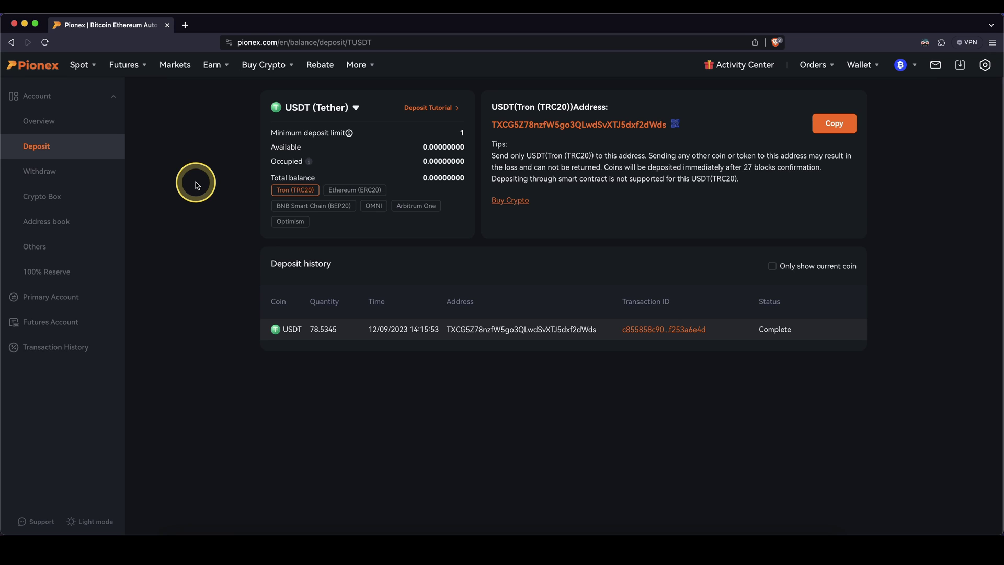
Open the Express crypto purchase page and set the currency to spend to Euro (EUR)
{"action": "mouse_move", "coordinate": [253, 76]}
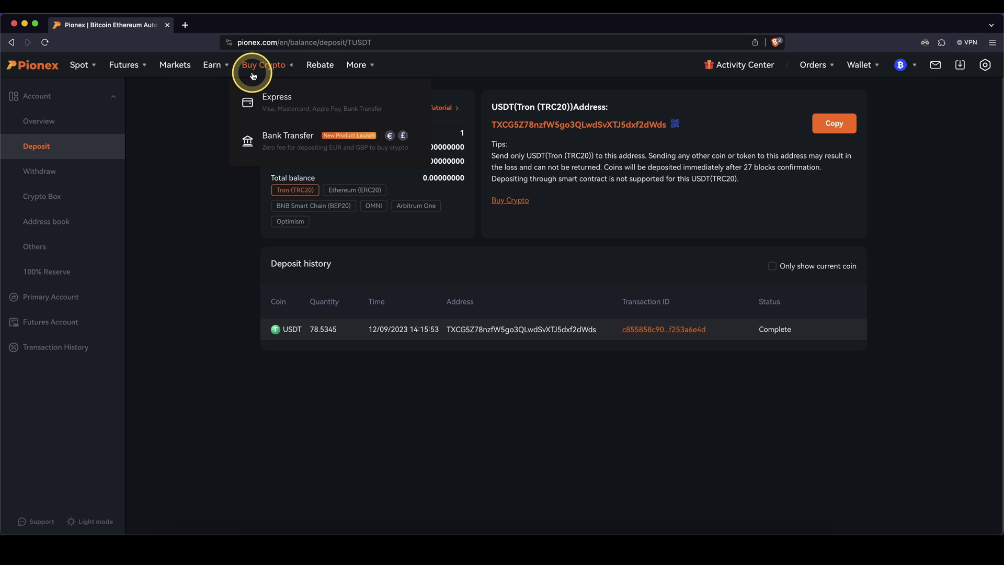
{"action": "left_click", "coordinate": [266, 101]}
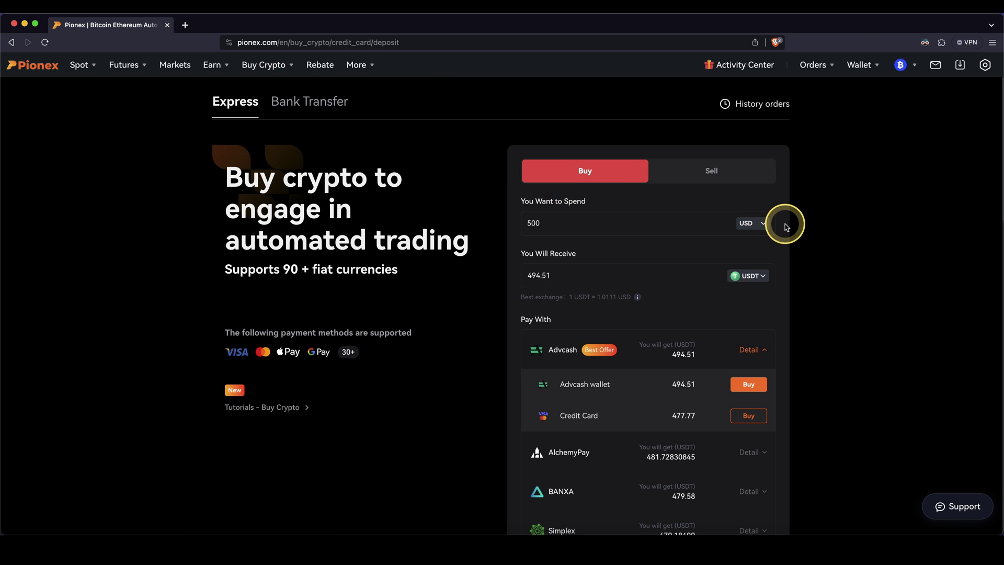
{"action": "left_click", "coordinate": [762, 225]}
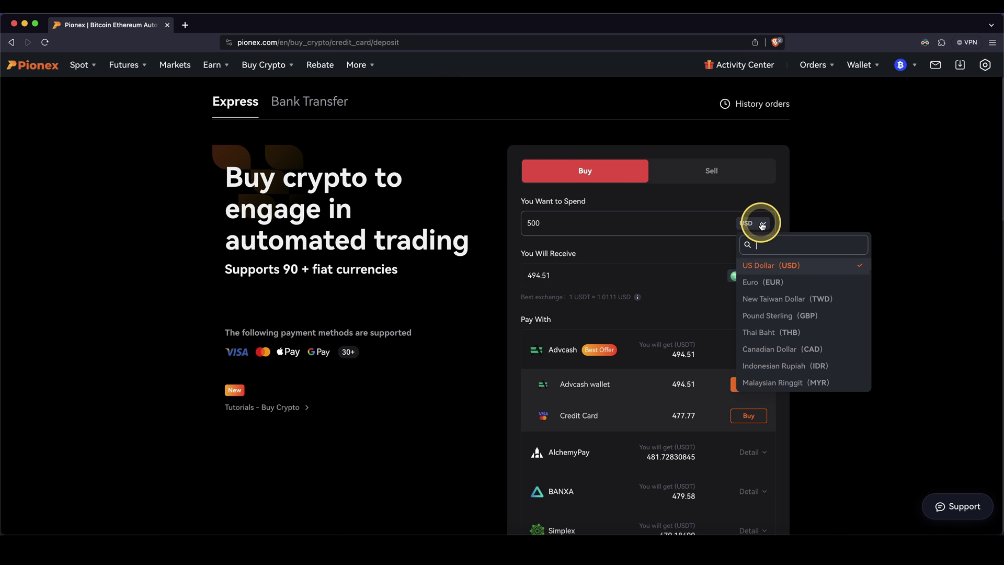
{"action": "left_click", "coordinate": [770, 266]}
{"action": "left_click", "coordinate": [748, 277]}
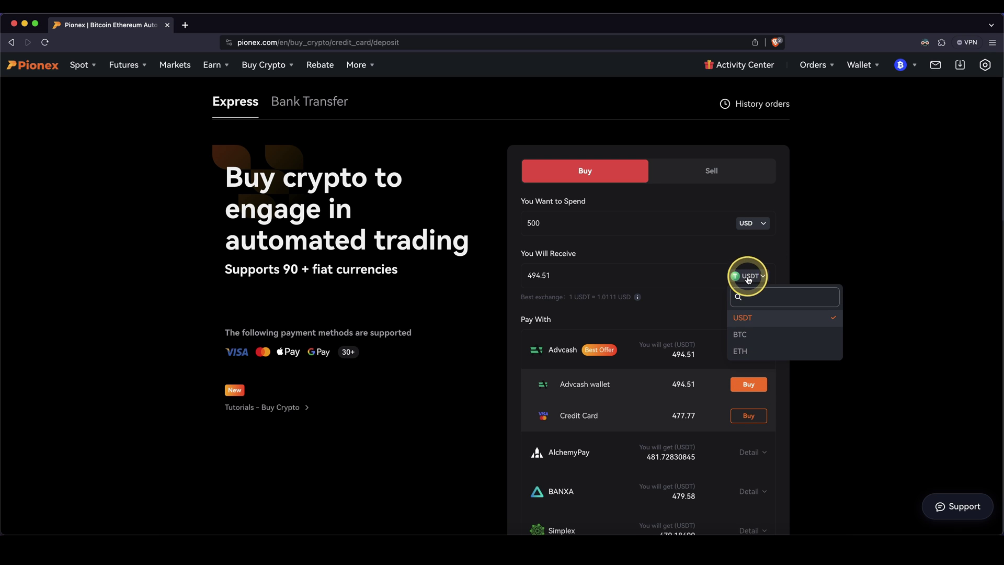
{"action": "left_click", "coordinate": [764, 223]}
{"action": "left_click", "coordinate": [762, 278]}
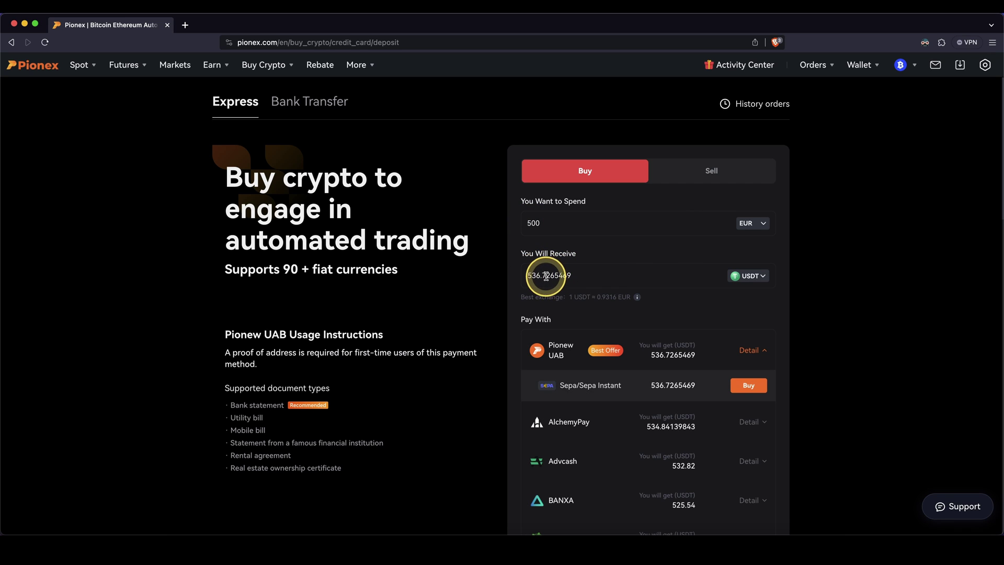
Select USDT as the coin to receive in the Express purchase form
{"action": "left_click", "coordinate": [750, 281]}
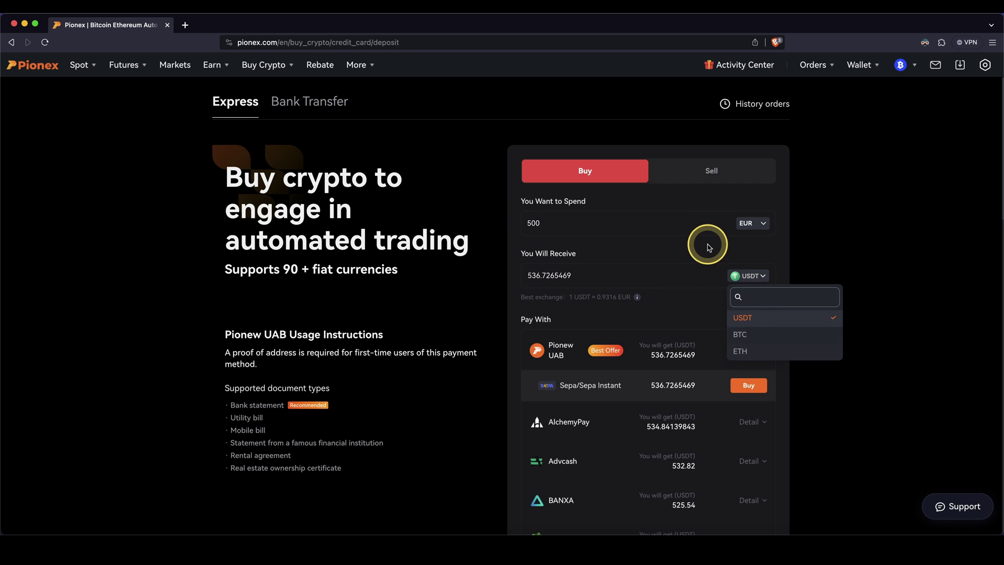
{"action": "mouse_move", "coordinate": [740, 235]}
{"action": "left_mouse_down"}
{"action": "mouse_move", "coordinate": [782, 237]}
{"action": "mouse_move", "coordinate": [782, 256]}
{"action": "left_mouse_up"}
{"action": "left_click_drag", "start_coordinate": [727, 306], "coordinate": [734, 387]}
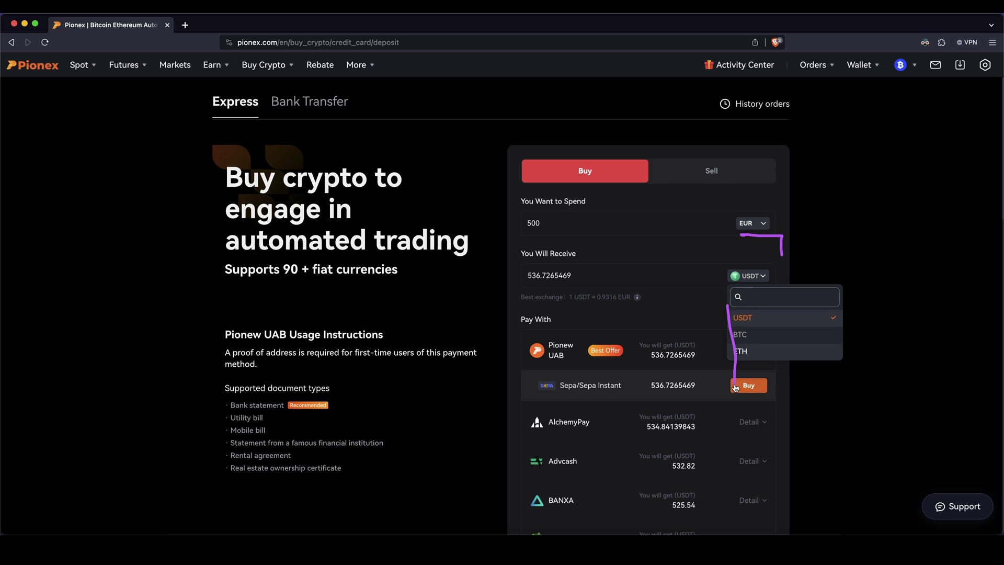
{"action": "left_click", "coordinate": [739, 312]}
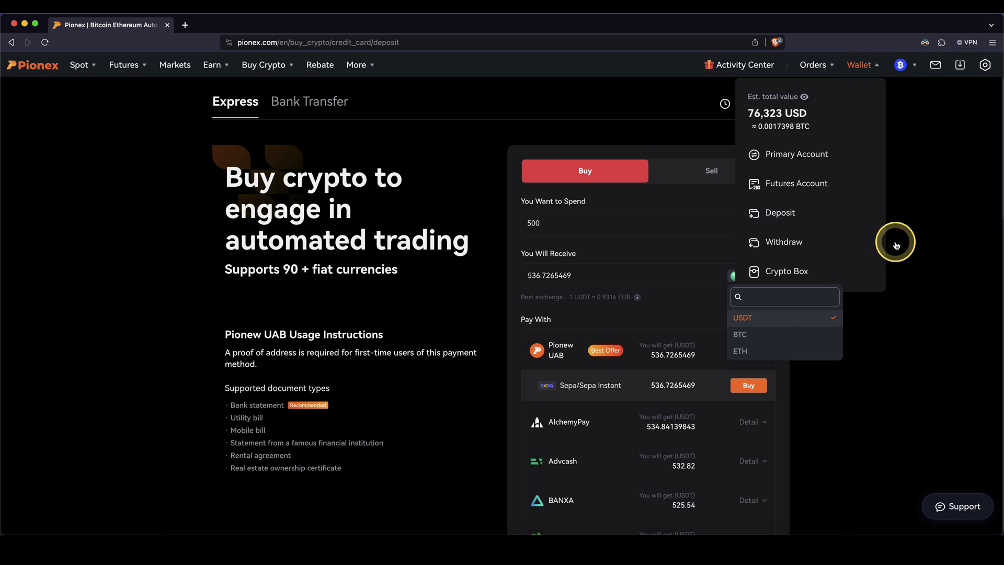
{"action": "left_click", "coordinate": [747, 320]}
Compare the payment providers for the EUR purchase and expand BANXA's details to examine its payment methods
{"action": "scroll", "coordinate": [648, 265], "scroll_direction": "down", "scroll_amount": 3}
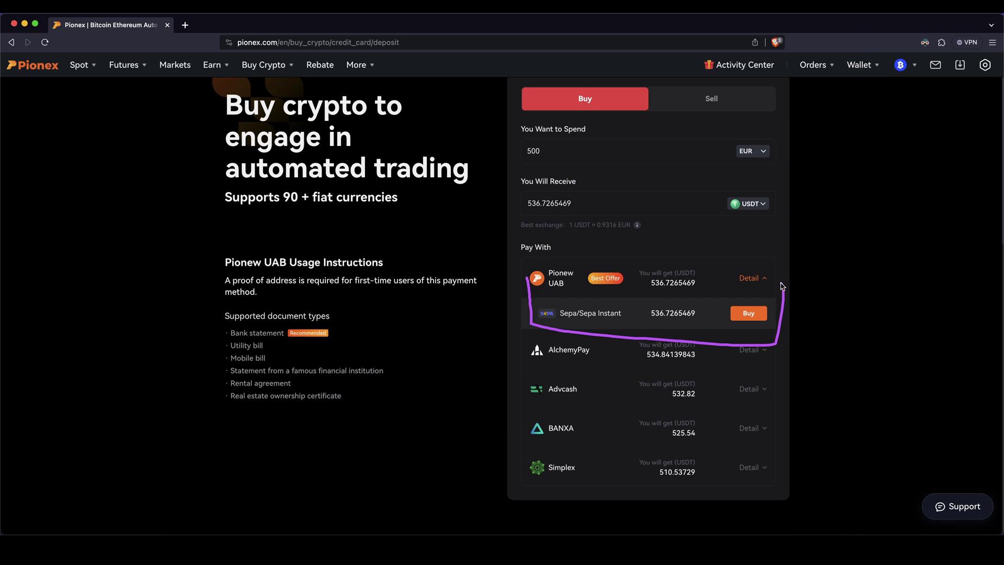
{"action": "left_click_drag", "start_coordinate": [543, 324], "coordinate": [624, 320]}
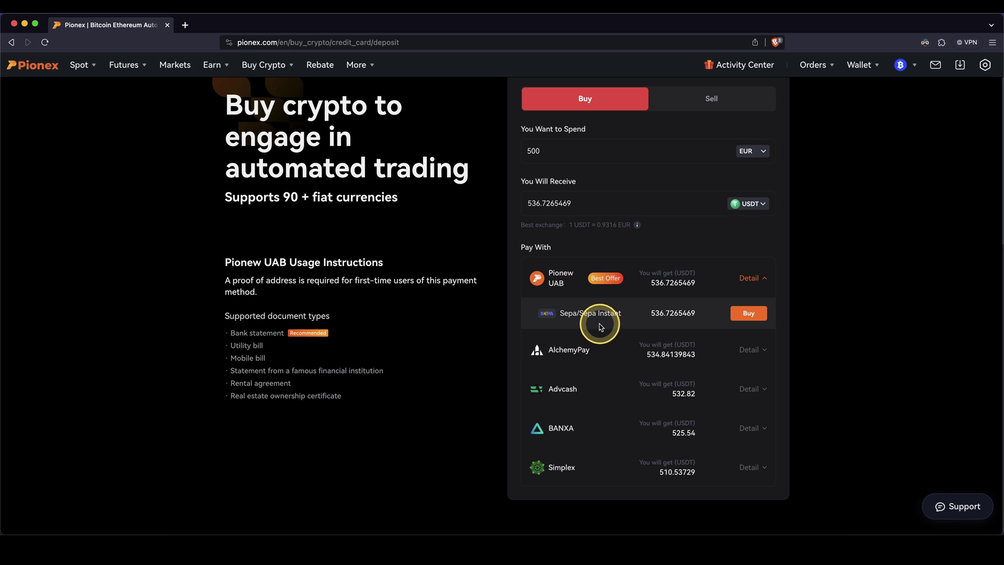
{"action": "scroll", "coordinate": [596, 327], "scroll_direction": "down", "scroll_amount": 1}
{"action": "left_click", "coordinate": [748, 414]}
{"action": "scroll", "coordinate": [680, 415], "scroll_direction": "down", "scroll_amount": 3}
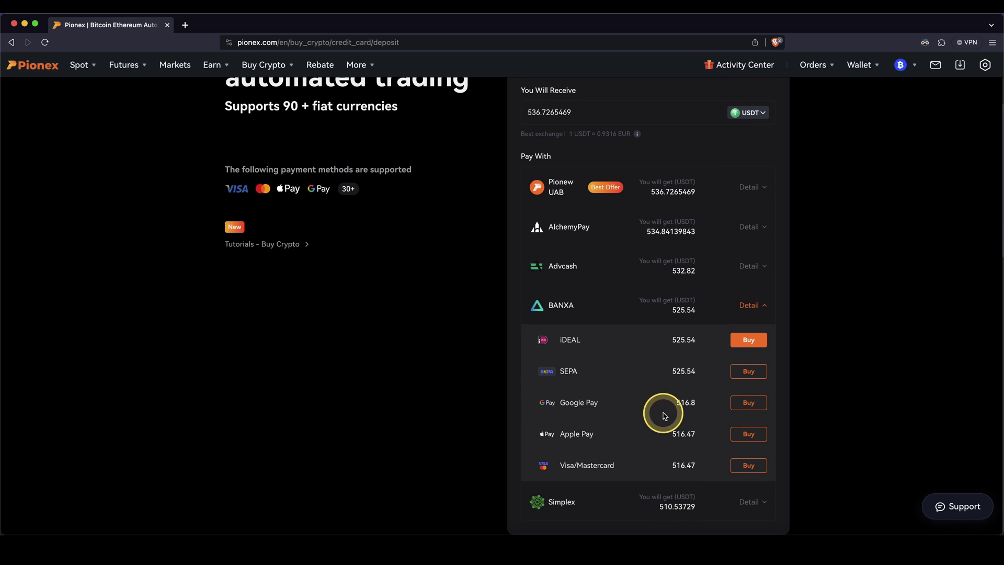
{"action": "left_click_drag", "start_coordinate": [531, 452], "coordinate": [612, 477]}
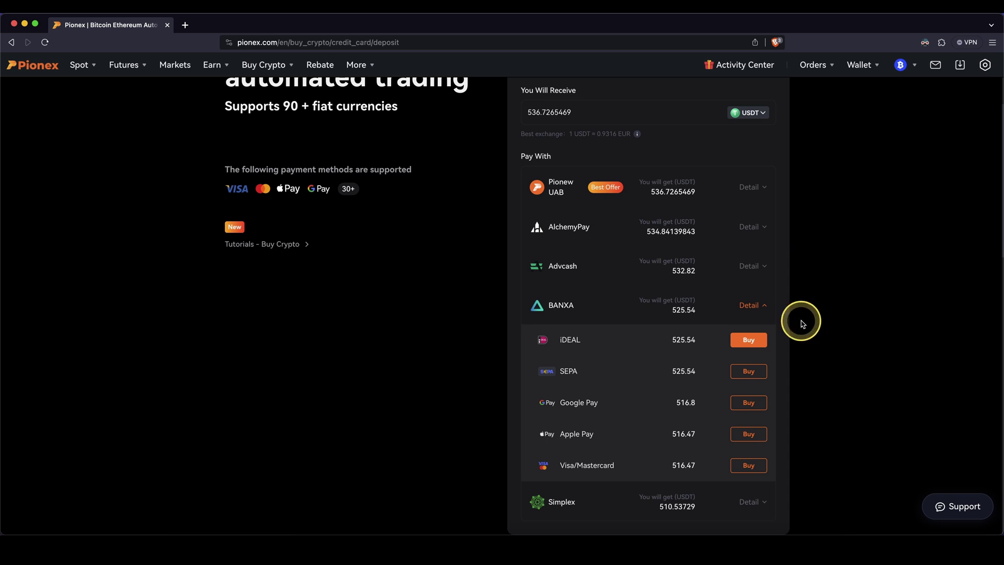
{"action": "left_click_drag", "start_coordinate": [782, 341], "coordinate": [848, 313]}
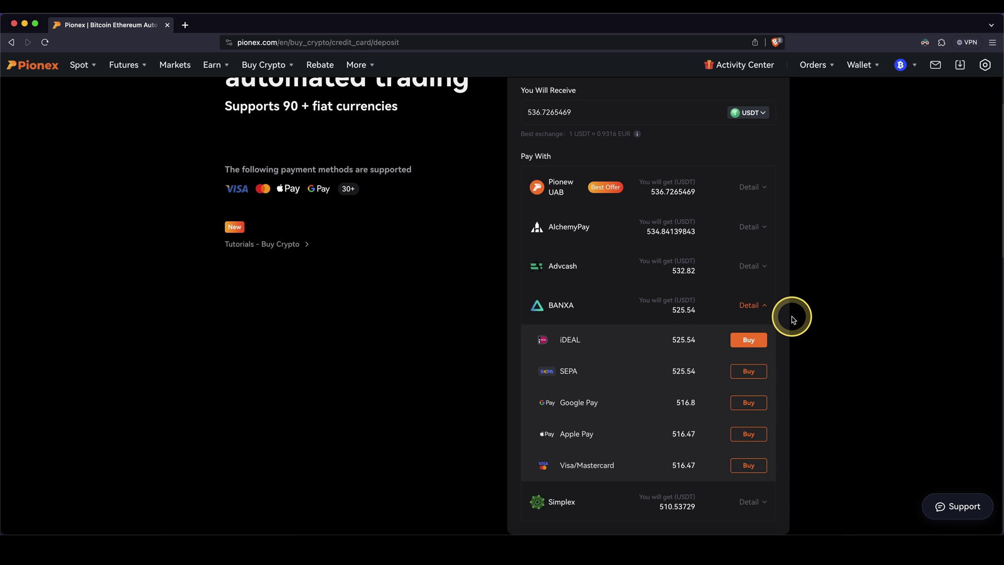
Check the balances in the wallet overview, the Primary Account and the Futures Account
{"action": "scroll", "coordinate": [792, 319], "scroll_direction": "up", "scroll_amount": 3}
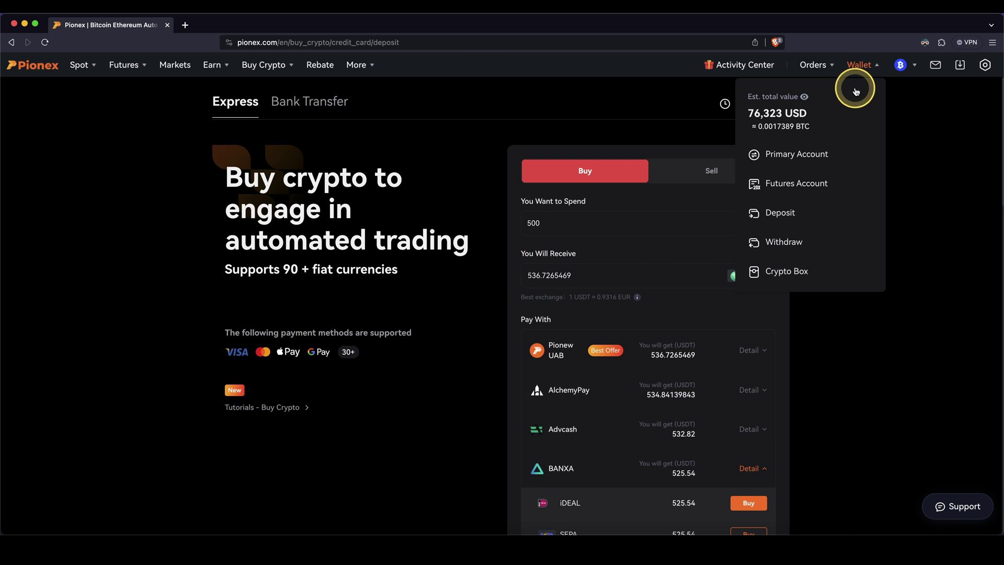
{"action": "left_click", "coordinate": [861, 74]}
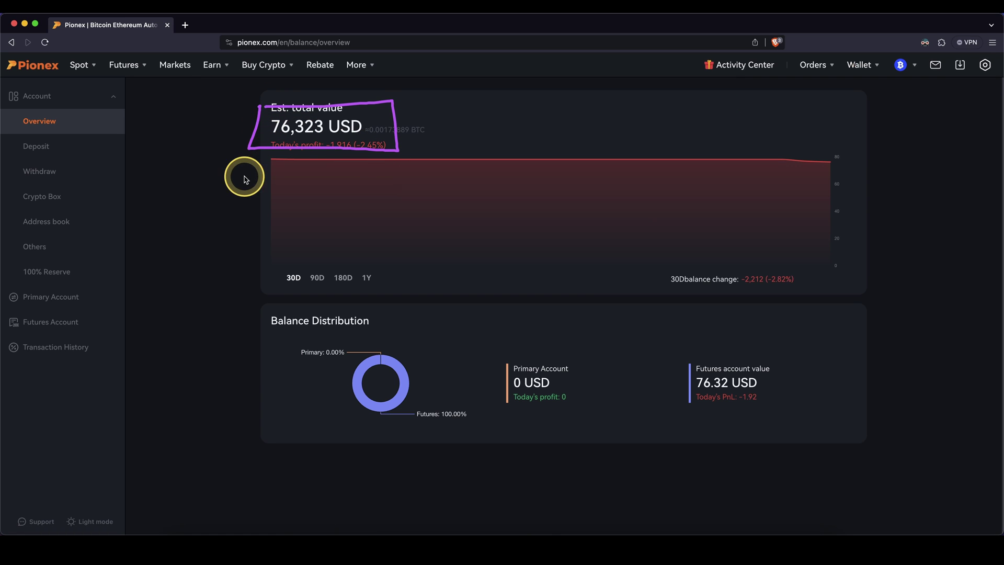
{"action": "left_click", "coordinate": [57, 297]}
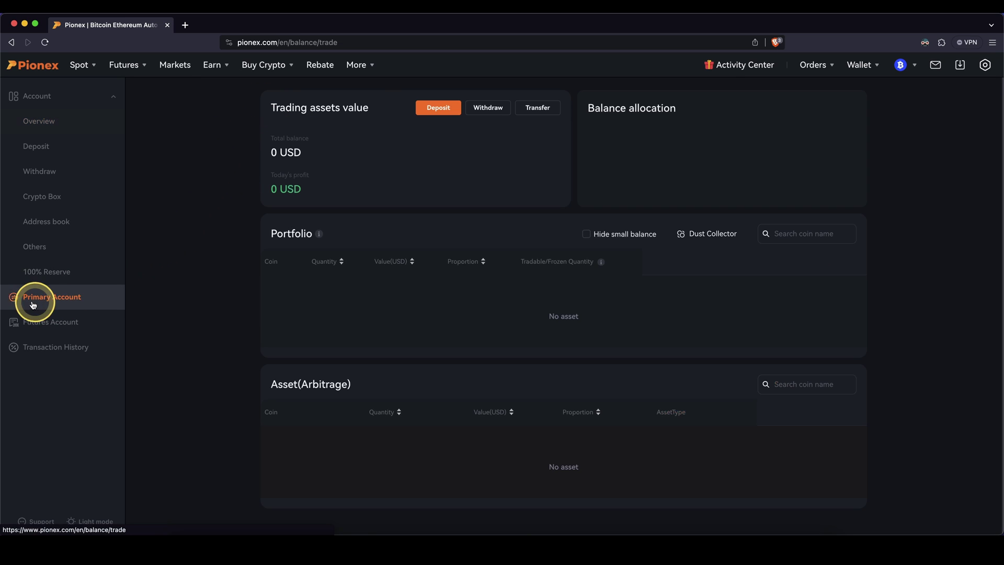
{"action": "left_click", "coordinate": [85, 320]}
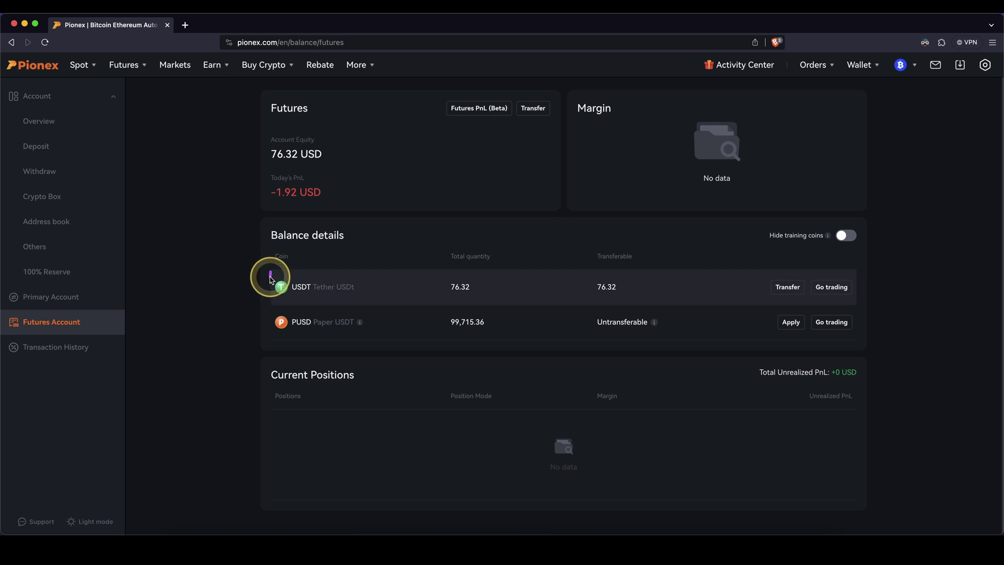
{"action": "mouse_move", "coordinate": [271, 275]}
{"action": "left_mouse_down"}
{"action": "mouse_move", "coordinate": [359, 301]}
{"action": "mouse_move", "coordinate": [244, 276]}
{"action": "left_mouse_up"}
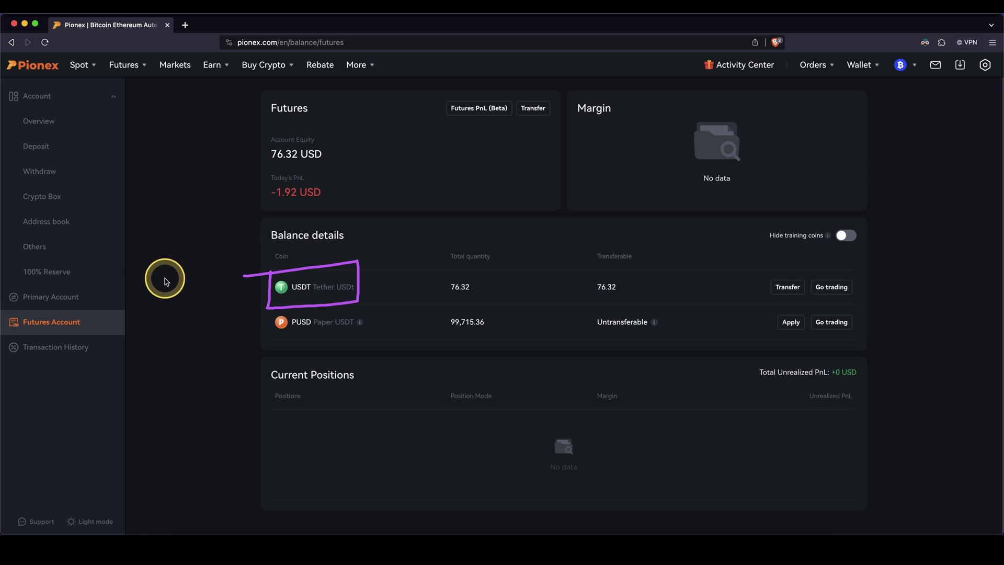
Start a transfer from the Primary Account to the Futures Account with USDT as the coin
{"action": "left_click", "coordinate": [536, 109]}
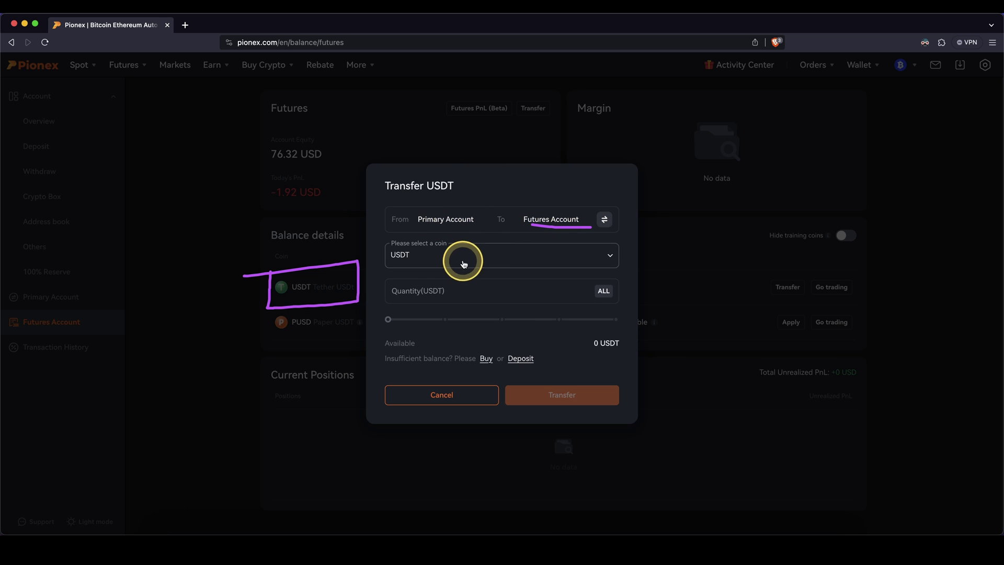
{"action": "left_click", "coordinate": [435, 258]}
{"action": "left_click", "coordinate": [434, 278]}
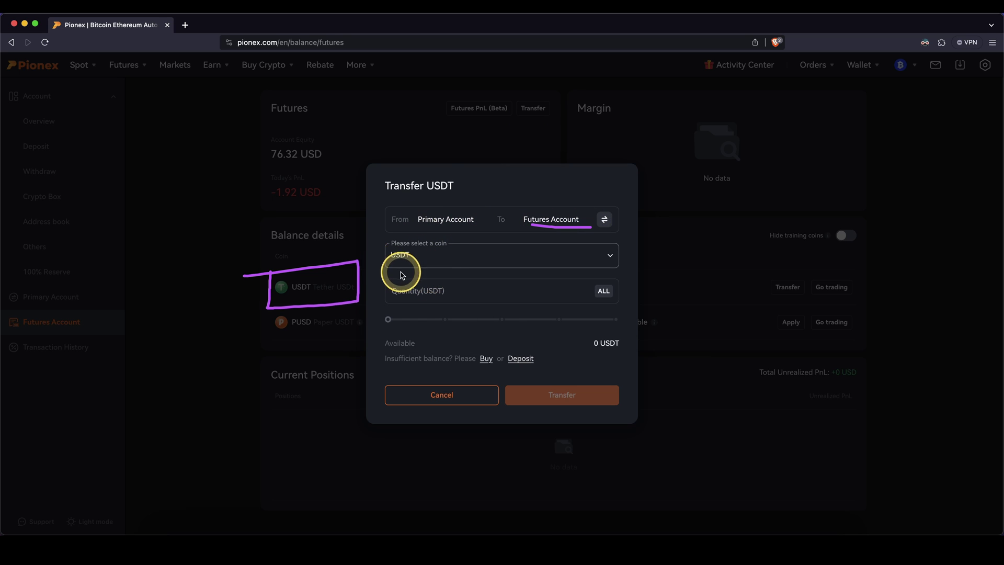
{"action": "left_click_drag", "start_coordinate": [407, 261], "coordinate": [435, 260]}
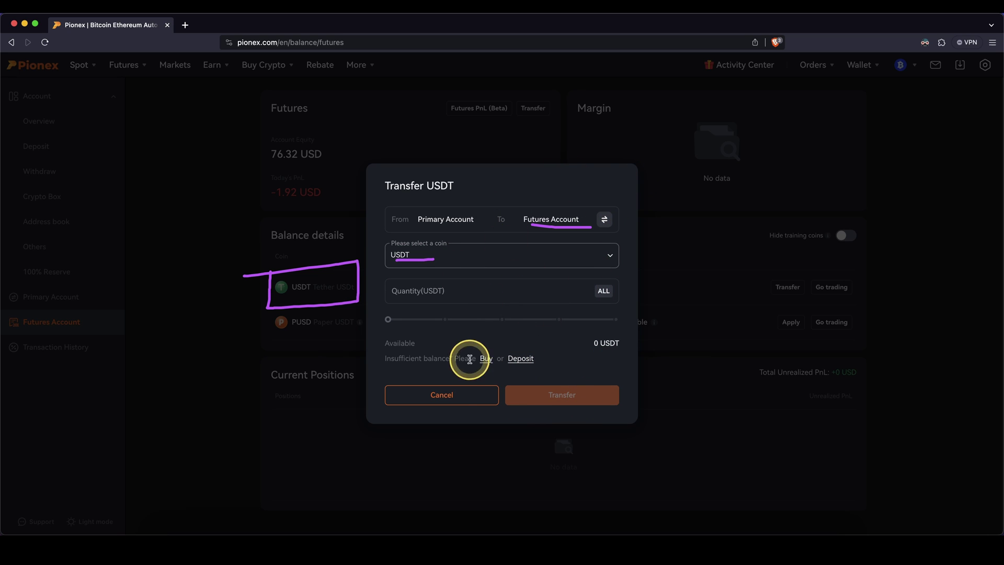
Leave the transfer dialog and set up a BTC to USDT conversion on the Convert page
{"action": "left_click", "coordinate": [450, 392]}
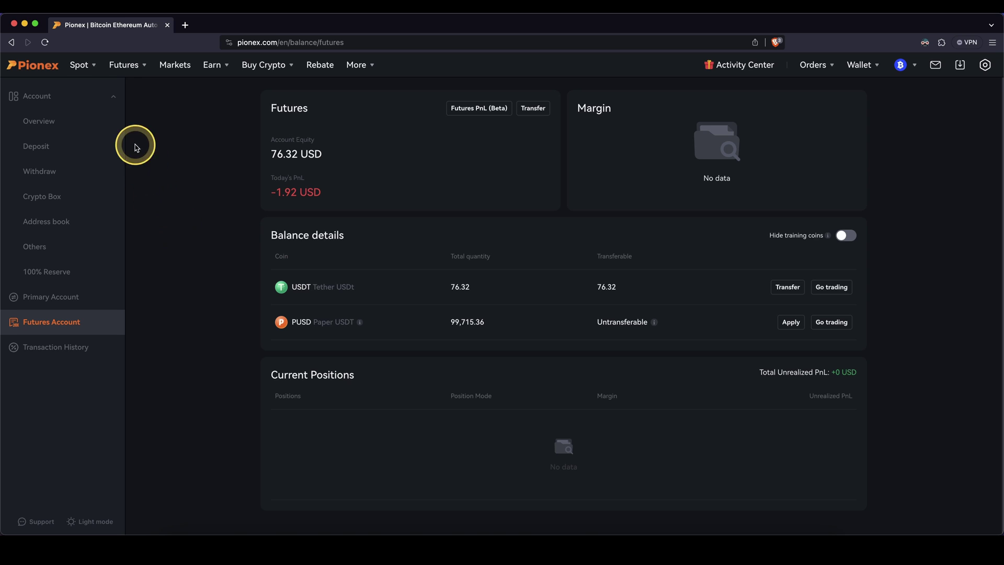
{"action": "mouse_move", "coordinate": [90, 73]}
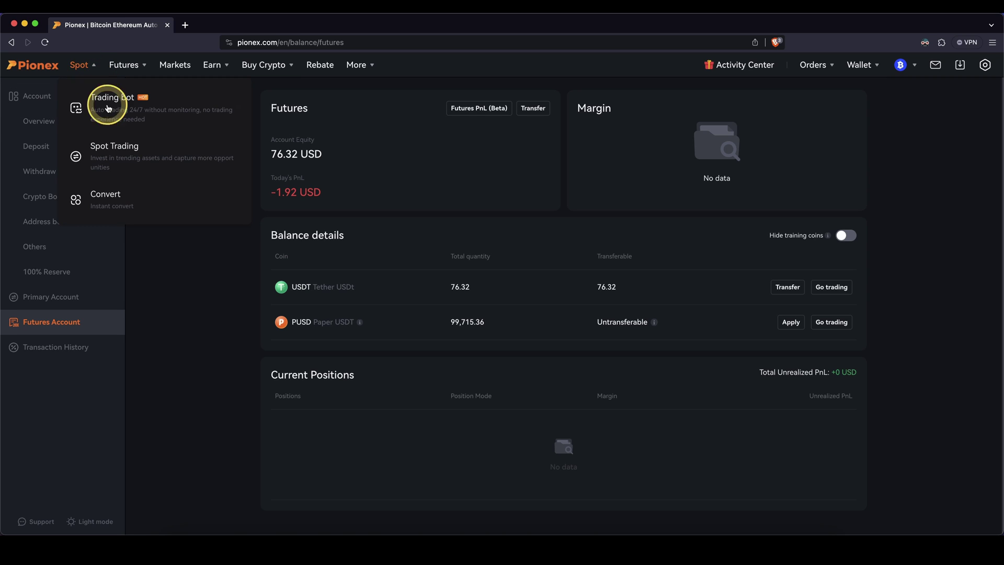
{"action": "left_click", "coordinate": [119, 209]}
{"action": "left_click", "coordinate": [435, 212]}
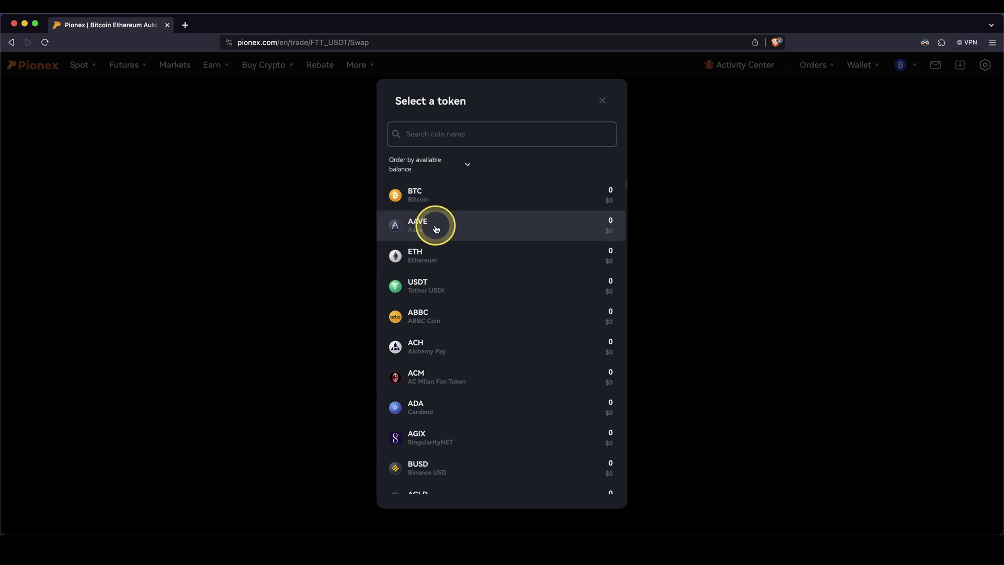
{"action": "left_click", "coordinate": [444, 208]}
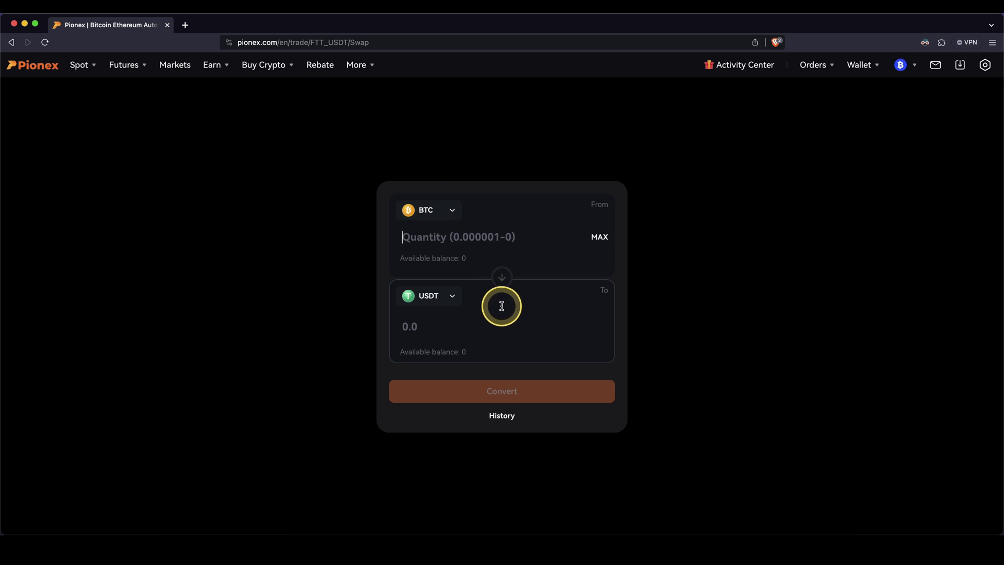
{"action": "left_click", "coordinate": [600, 228]}
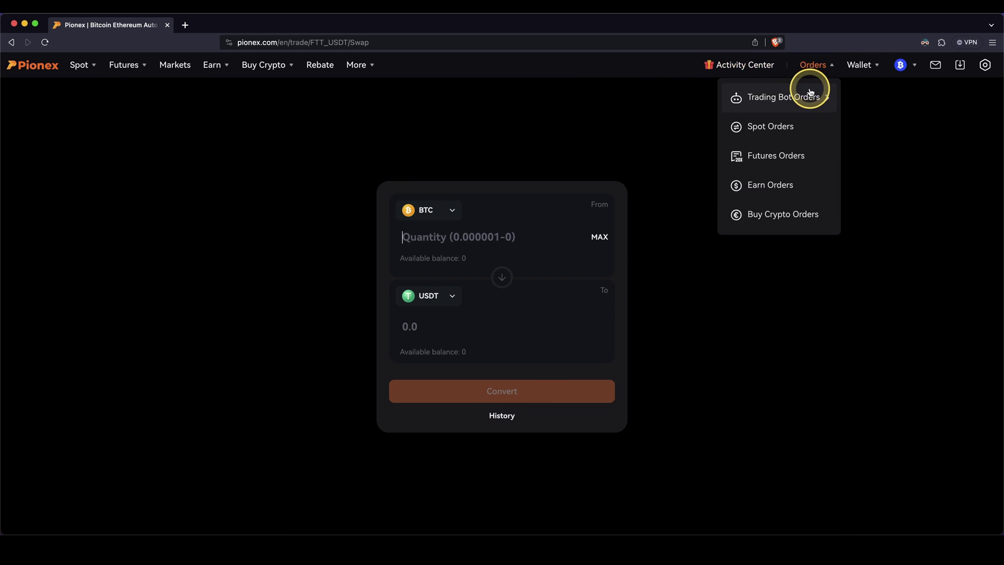
Return to the Futures Account and check its USDT balance
{"action": "mouse_move", "coordinate": [860, 64]}
{"action": "left_click", "coordinate": [816, 179]}
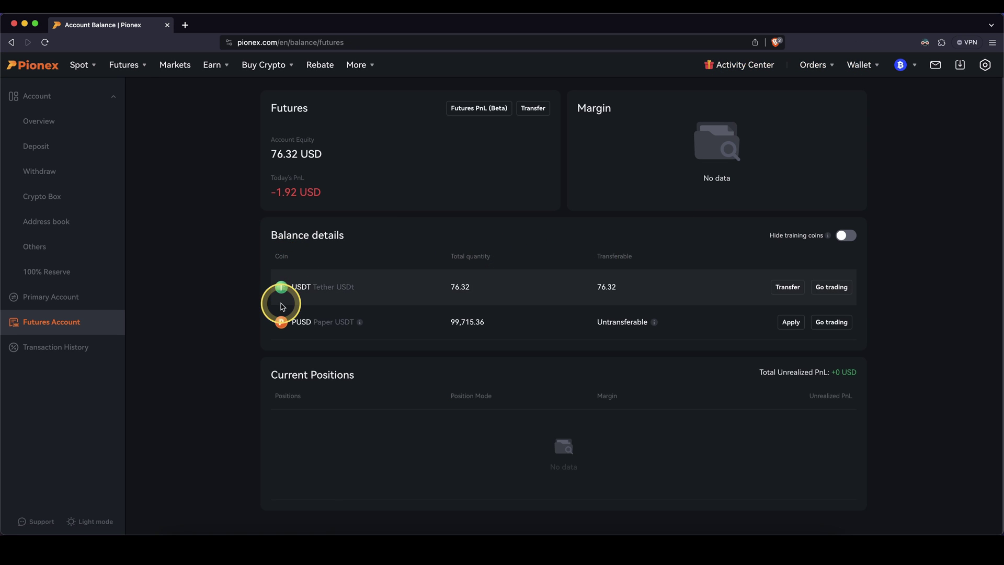
{"action": "left_click_drag", "start_coordinate": [442, 310], "coordinate": [482, 273]}
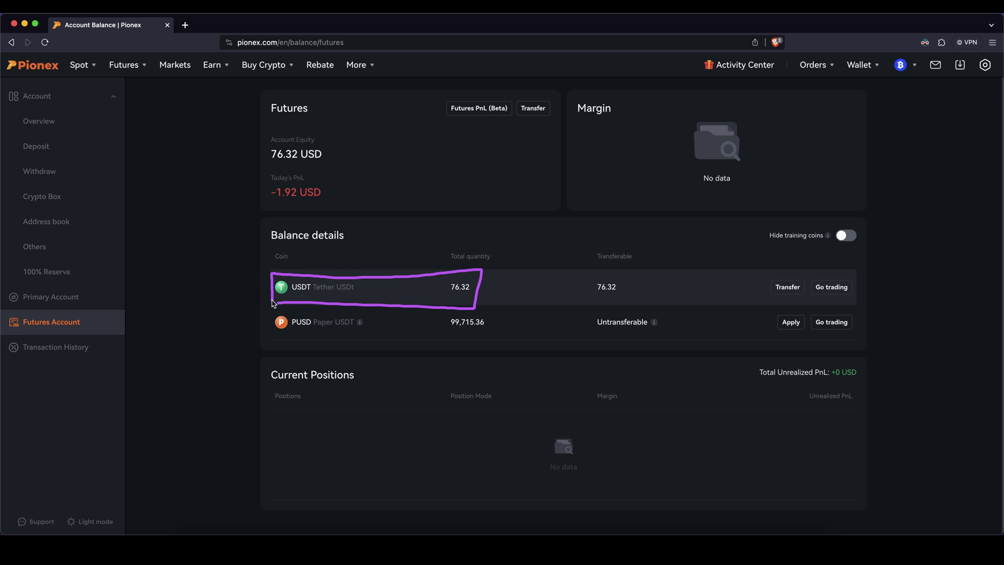
{"action": "left_click", "coordinate": [225, 306]}
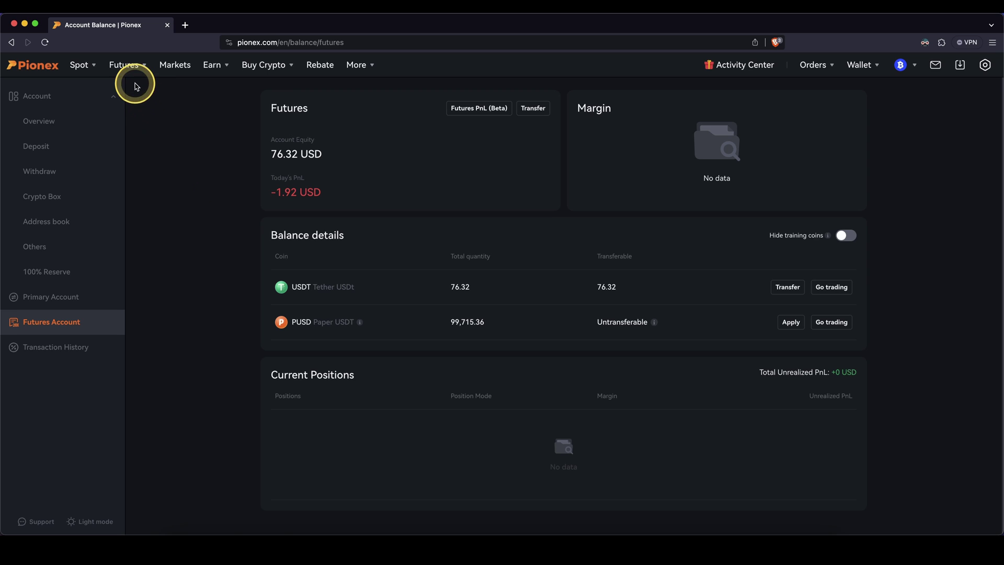
Open the manual futures trading page and pick BTCUSDT Perp from the list of USDT perpetual pairs
{"action": "mouse_move", "coordinate": [136, 76]}
{"action": "left_click", "coordinate": [151, 153]}
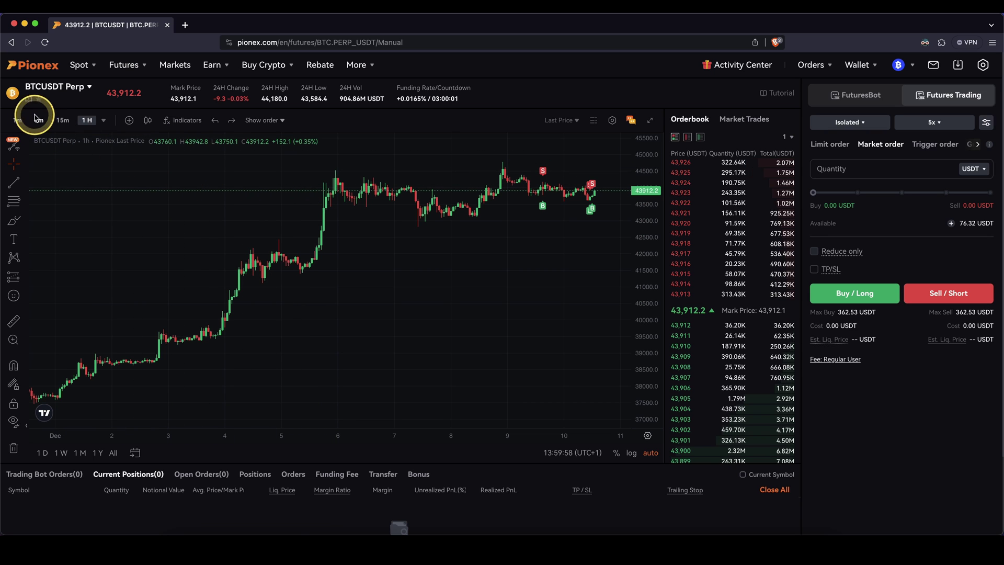
{"action": "left_click", "coordinate": [52, 90]}
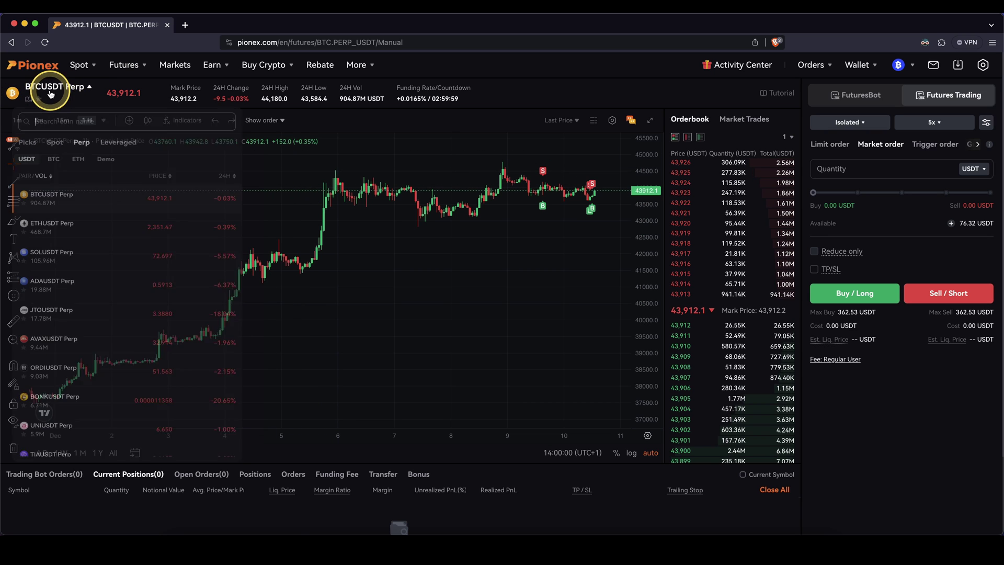
{"action": "left_click", "coordinate": [75, 193]}
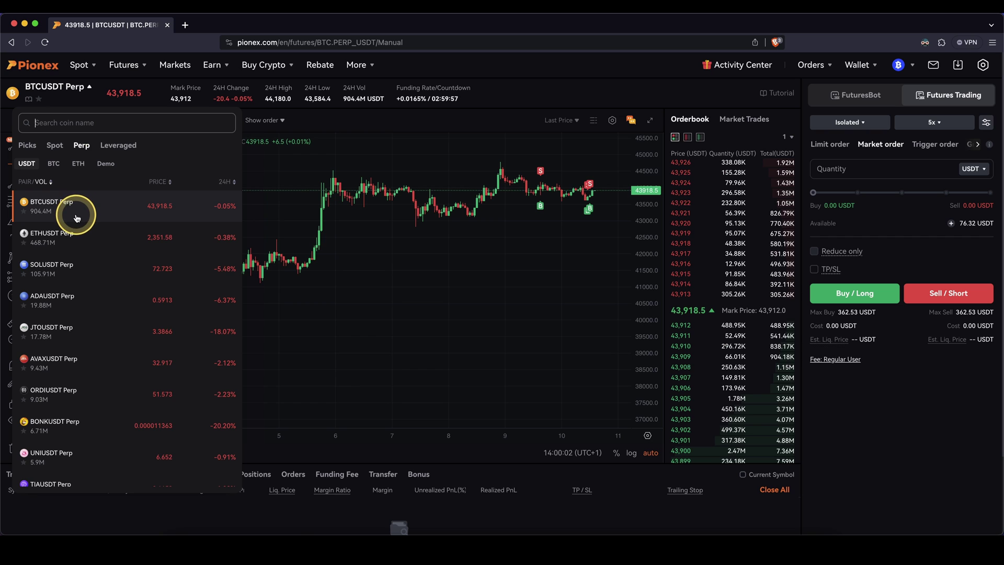
{"action": "scroll", "coordinate": [85, 246], "scroll_direction": "down", "scroll_amount": 10}
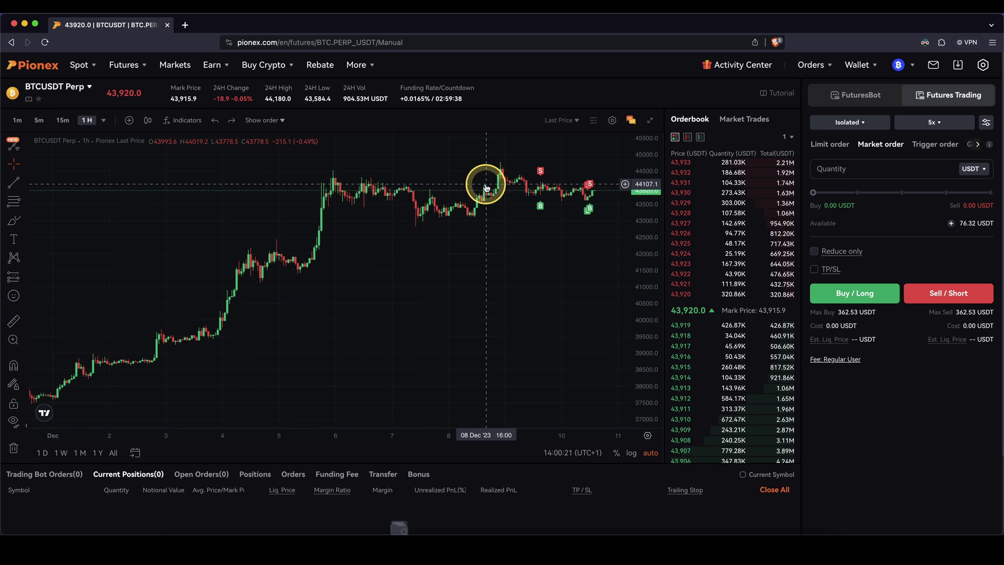
Examine the sell and buy orders in the BTCUSDT Perp order book and the recent market trades
{"action": "scroll", "coordinate": [511, 242], "scroll_direction": "right", "scroll_amount": 3}
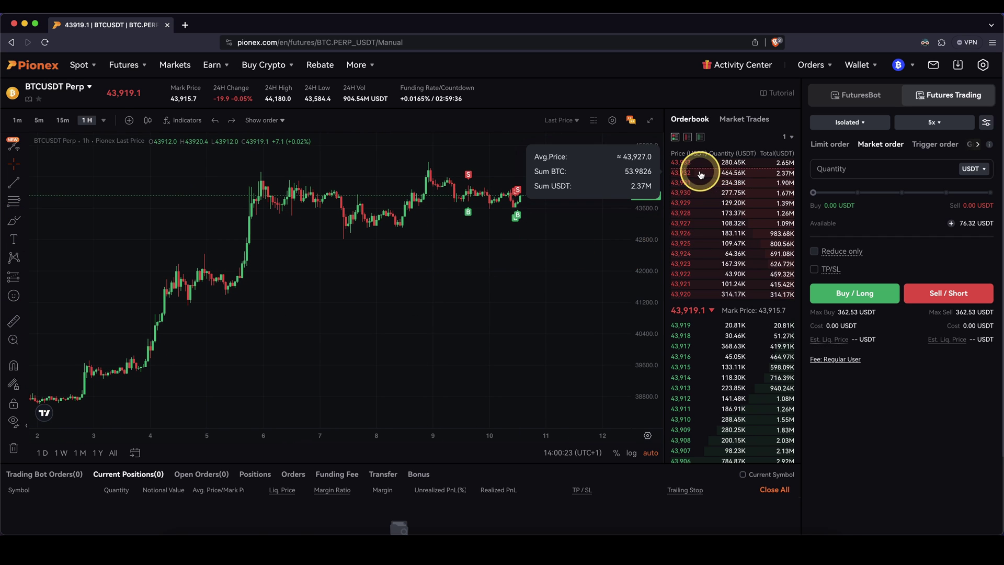
{"action": "mouse_move", "coordinate": [682, 157]}
{"action": "left_mouse_down"}
{"action": "mouse_move", "coordinate": [677, 292]}
{"action": "mouse_move", "coordinate": [752, 294]}
{"action": "mouse_move", "coordinate": [682, 182]}
{"action": "left_mouse_up"}
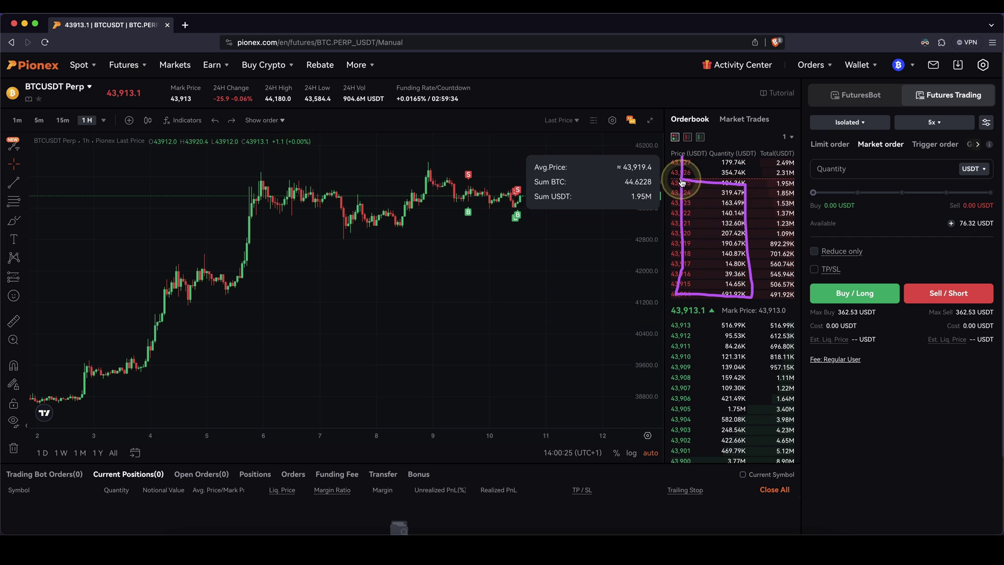
{"action": "mouse_move", "coordinate": [679, 325]}
{"action": "left_mouse_down"}
{"action": "mouse_move", "coordinate": [724, 442]}
{"action": "mouse_move", "coordinate": [769, 346]}
{"action": "mouse_move", "coordinate": [681, 327]}
{"action": "left_mouse_up"}
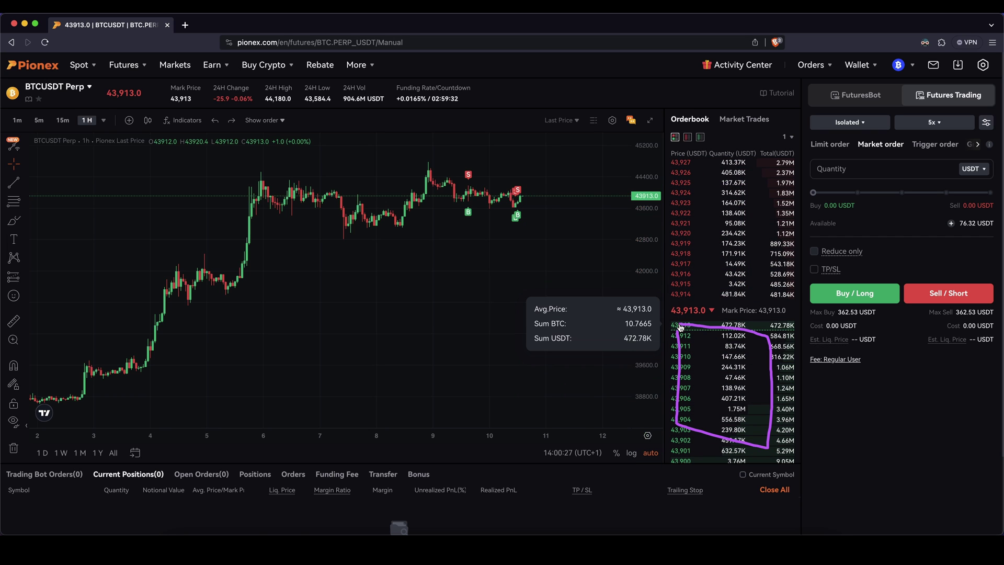
{"action": "left_click", "coordinate": [744, 118]}
{"action": "left_click_drag", "start_coordinate": [695, 167], "coordinate": [693, 385]}
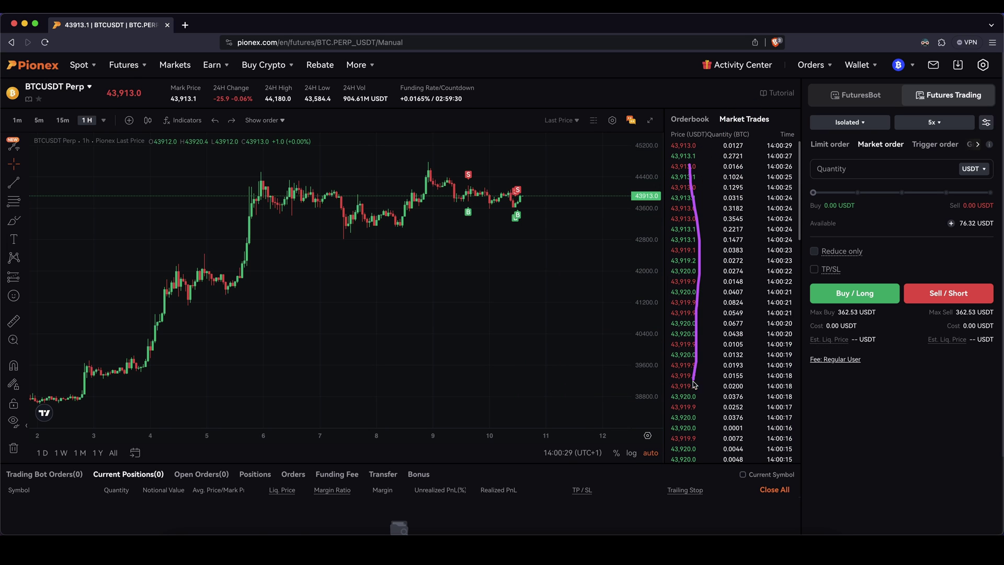
{"action": "left_click", "coordinate": [690, 118]}
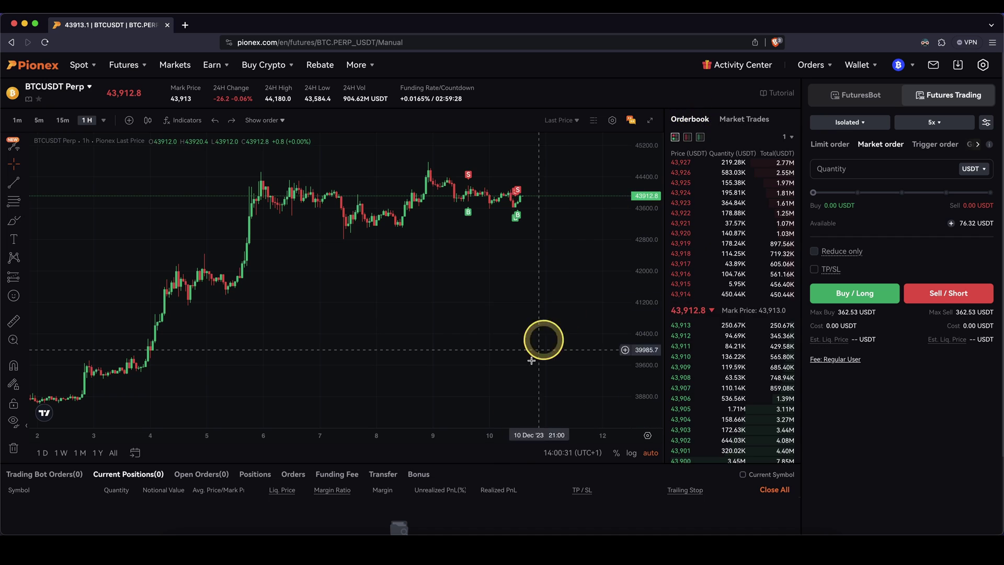
Look over the Current Positions and Open Orders sections below the BTCUSDT Perp chart
{"action": "scroll", "coordinate": [502, 490], "scroll_direction": "down", "scroll_amount": 1}
{"action": "scroll", "coordinate": [502, 490], "scroll_direction": "down", "scroll_amount": 2}
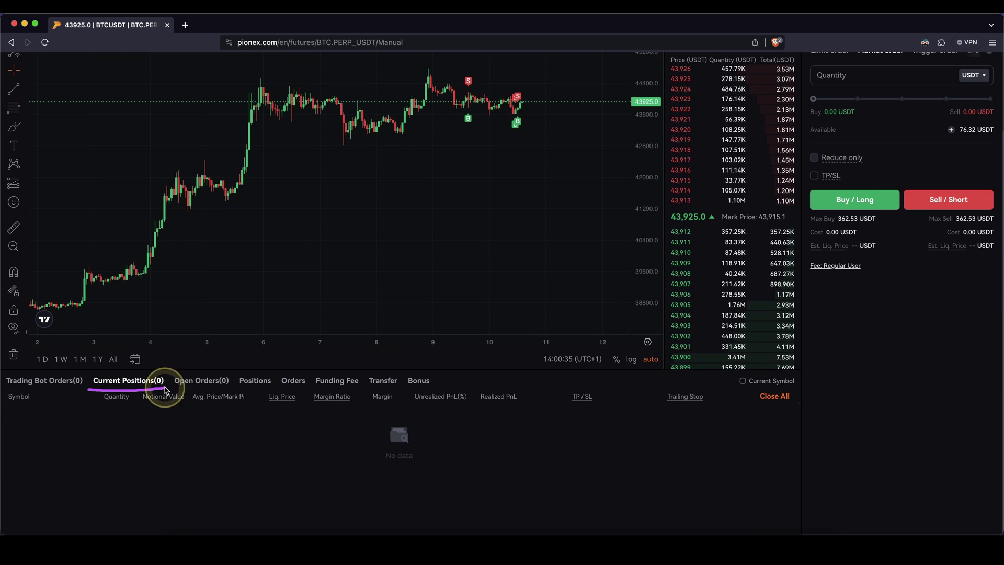
{"action": "mouse_move", "coordinate": [36, 413]}
{"action": "left_mouse_down"}
{"action": "mouse_move", "coordinate": [320, 457]}
{"action": "mouse_move", "coordinate": [723, 468]}
{"action": "left_mouse_up"}
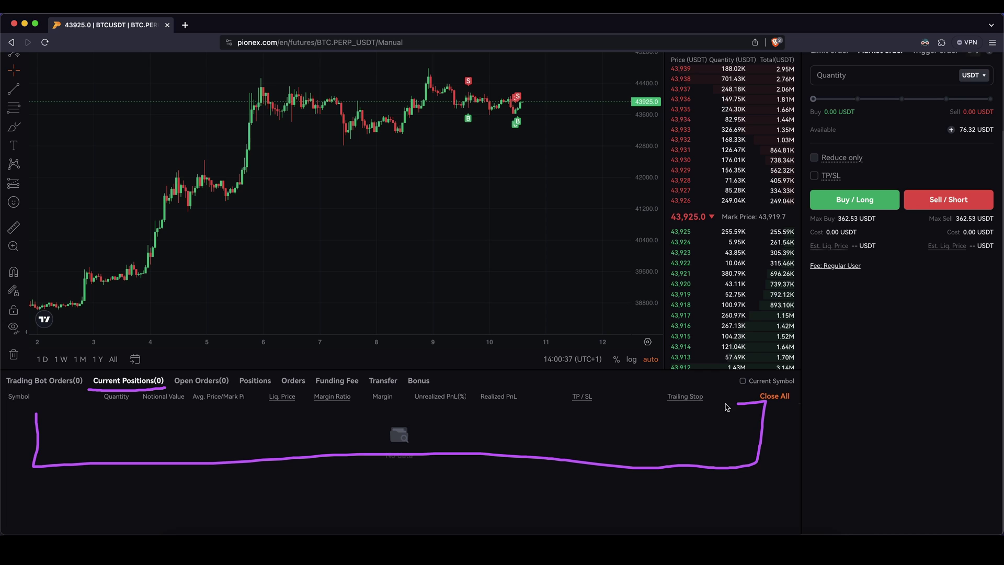
{"action": "left_click_drag", "start_coordinate": [727, 407], "coordinate": [49, 413]}
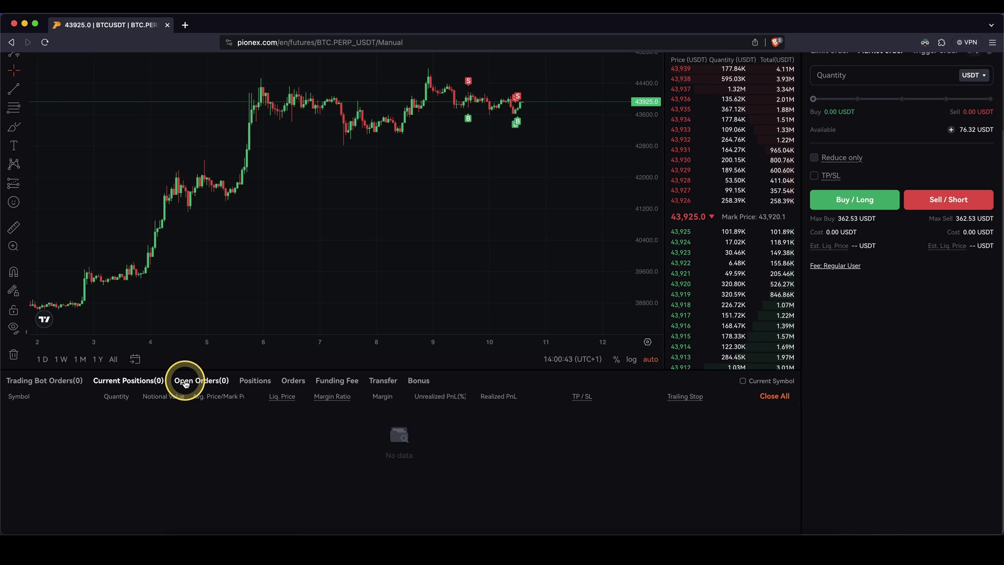
Review the Futures Trading order form, from margin mode and leverage to the long and short options
{"action": "scroll", "coordinate": [879, 284], "scroll_direction": "up", "scroll_amount": 3}
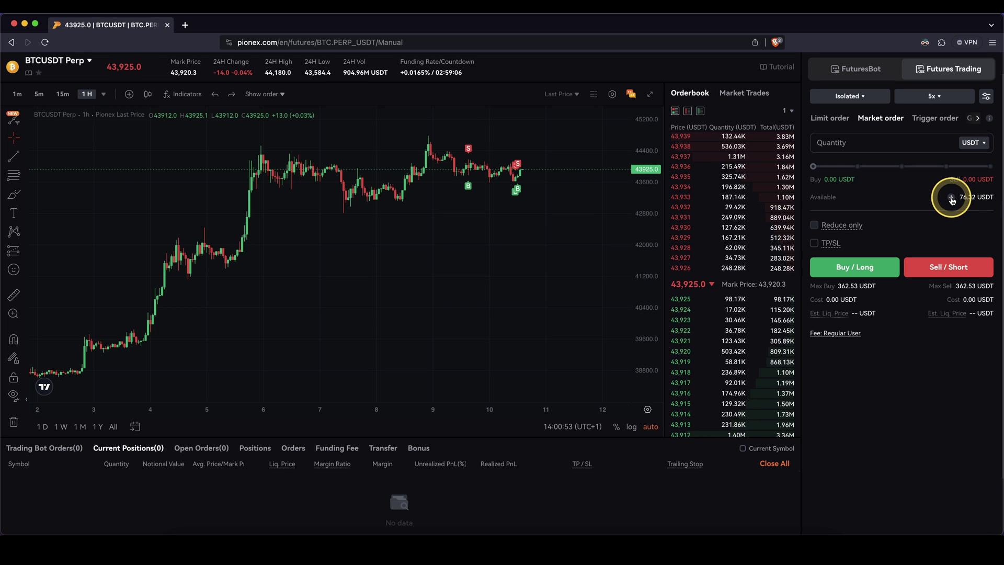
{"action": "scroll", "coordinate": [831, 173], "scroll_direction": "up", "scroll_amount": 1}
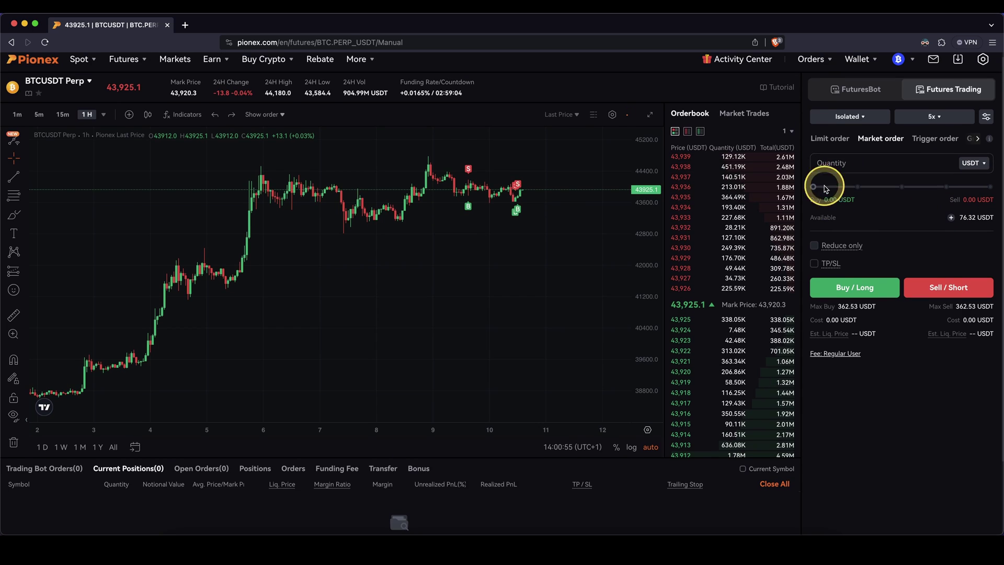
{"action": "mouse_move", "coordinate": [811, 82]}
{"action": "left_mouse_down"}
{"action": "mouse_move", "coordinate": [953, 77]}
{"action": "mouse_move", "coordinate": [999, 209]}
{"action": "mouse_move", "coordinate": [998, 336]}
{"action": "left_mouse_up"}
{"action": "mouse_move", "coordinate": [939, 382]}
{"action": "left_mouse_down"}
{"action": "mouse_move", "coordinate": [819, 340]}
{"action": "mouse_move", "coordinate": [813, 79]}
{"action": "left_mouse_up"}
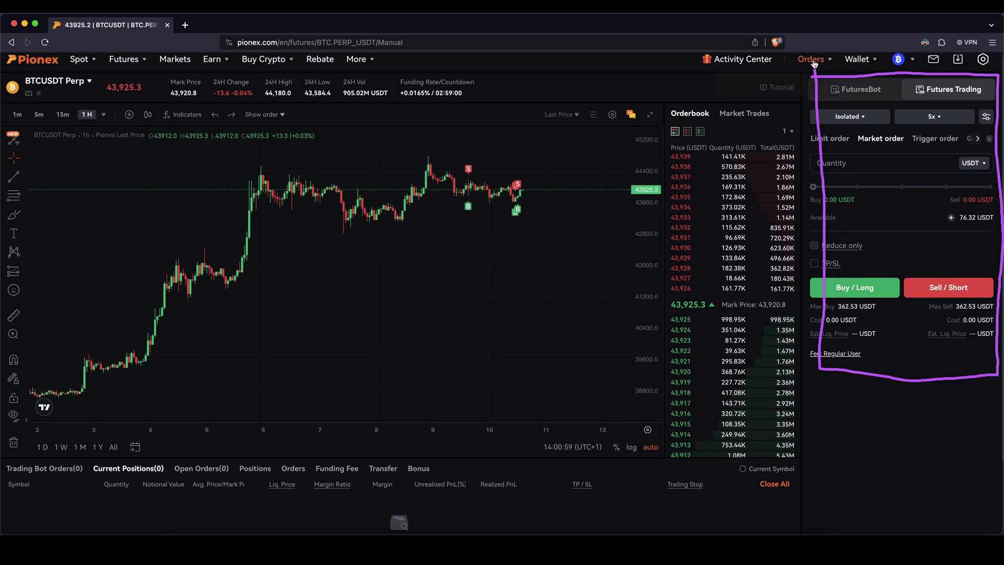
{"action": "left_click", "coordinate": [861, 196]}
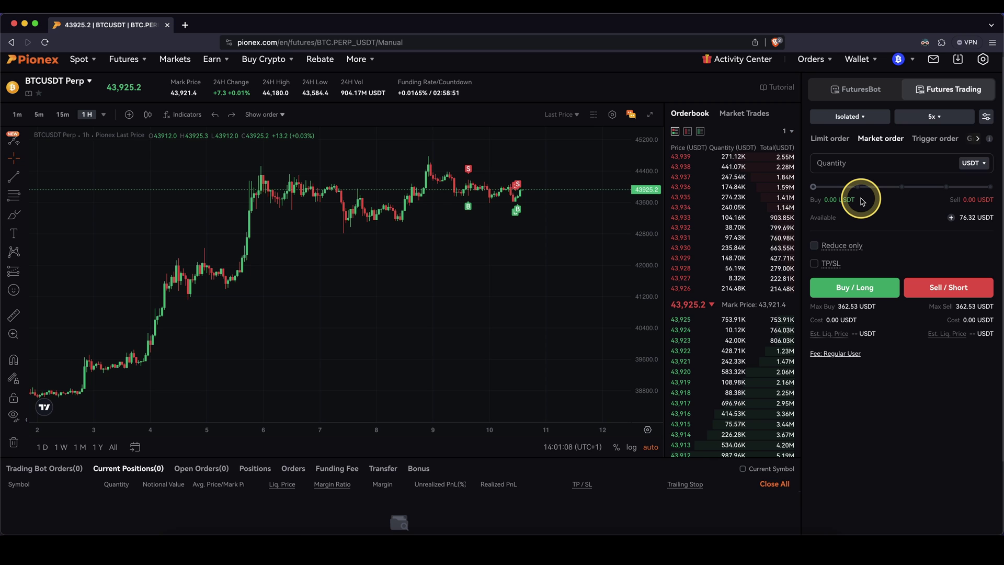
Set the BTCUSDT contract to Isolated margin mode and 5x leverage
{"action": "left_click", "coordinate": [860, 116]}
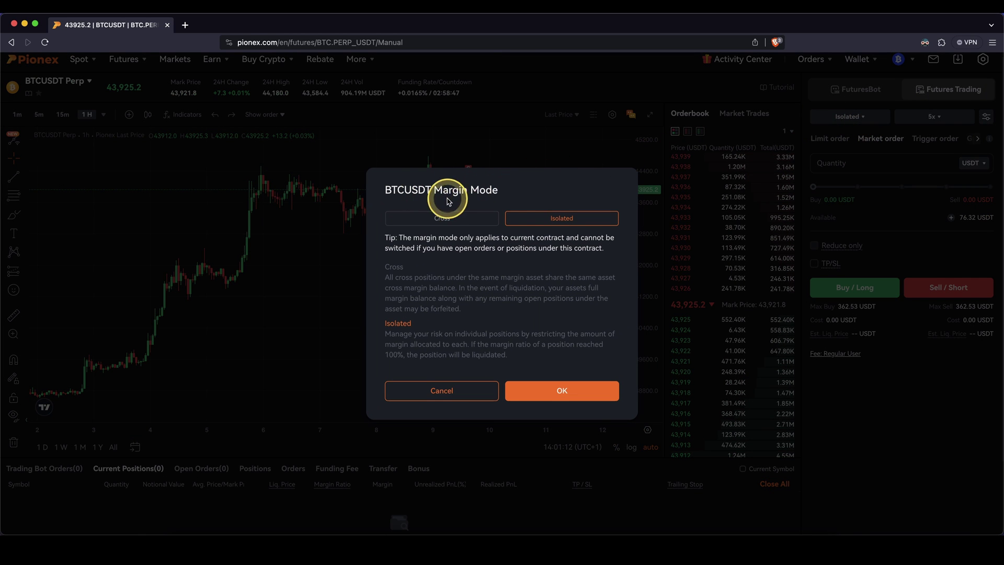
{"action": "left_click", "coordinate": [550, 393]}
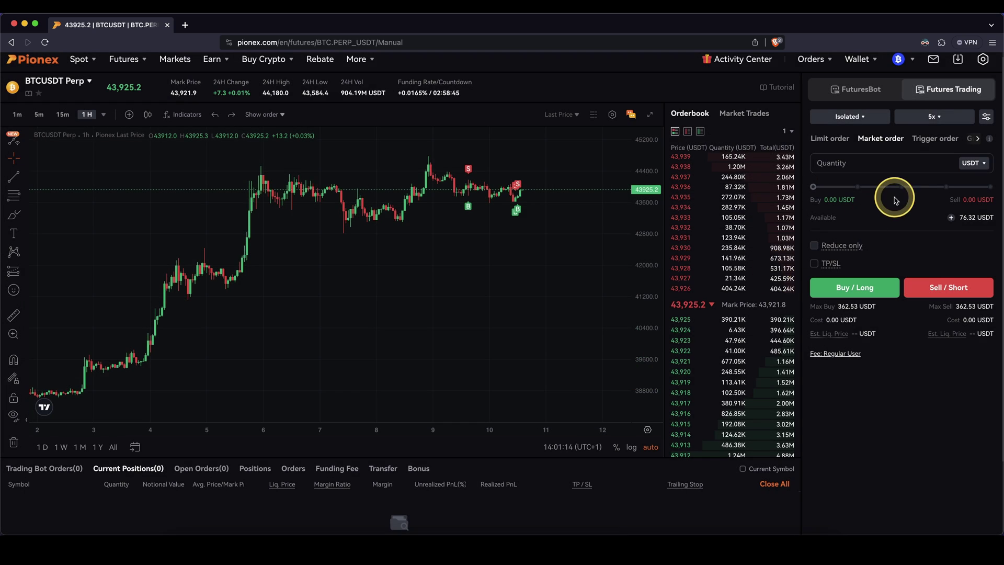
{"action": "left_click", "coordinate": [944, 122]}
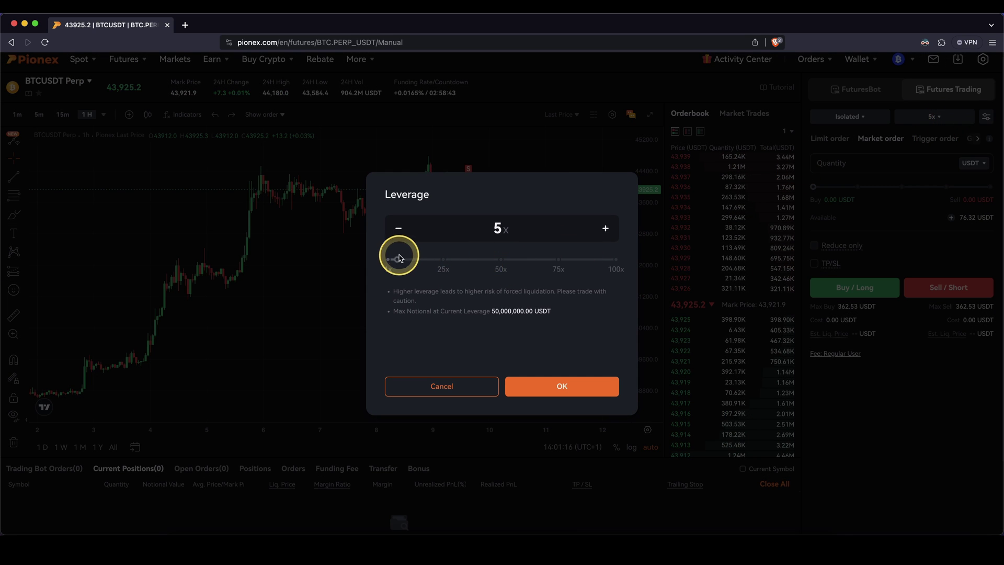
{"action": "mouse_move", "coordinate": [395, 259]}
{"action": "left_mouse_down"}
{"action": "mouse_move", "coordinate": [587, 260]}
{"action": "mouse_move", "coordinate": [411, 269]}
{"action": "left_mouse_up"}
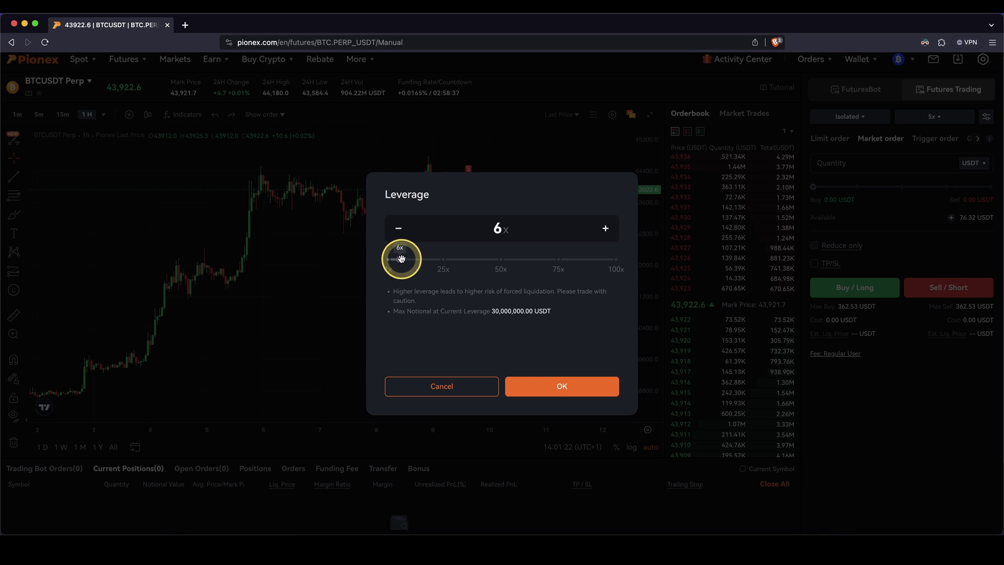
{"action": "left_click", "coordinate": [560, 385]}
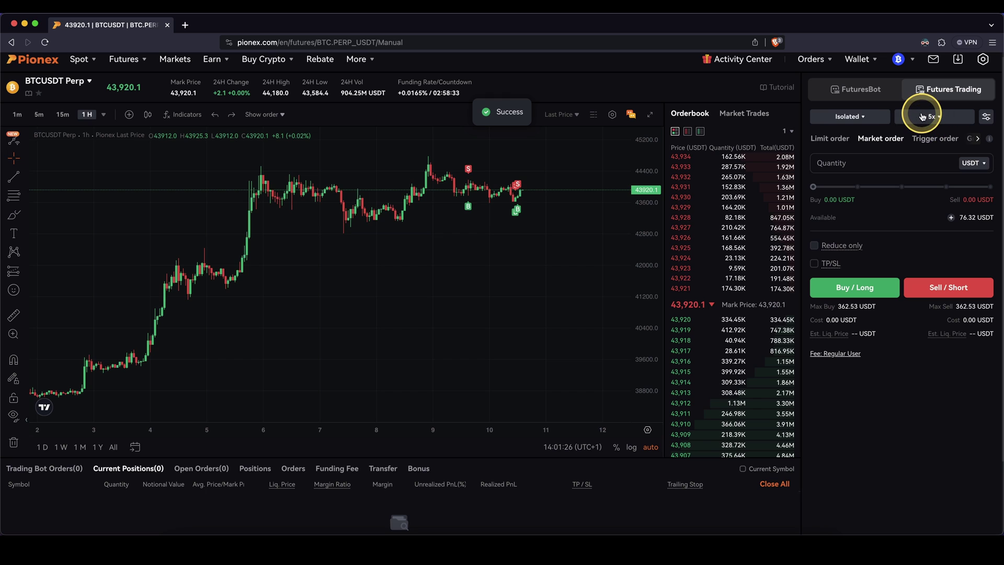
Compare the limit and market order types and select Limit order for the BTCUSDT trade
{"action": "left_click", "coordinate": [823, 143]}
{"action": "left_click", "coordinate": [882, 145]}
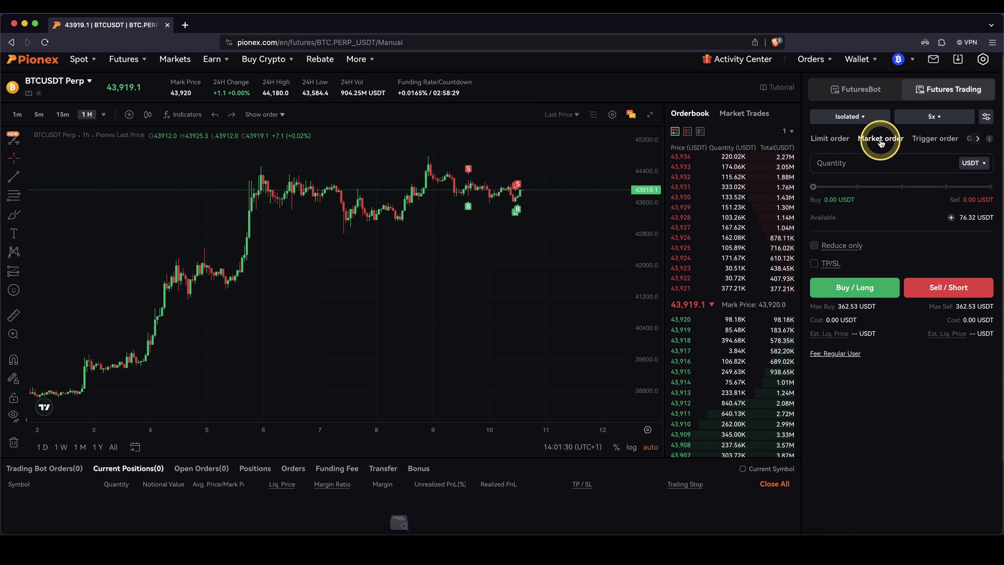
{"action": "left_click", "coordinate": [831, 140]}
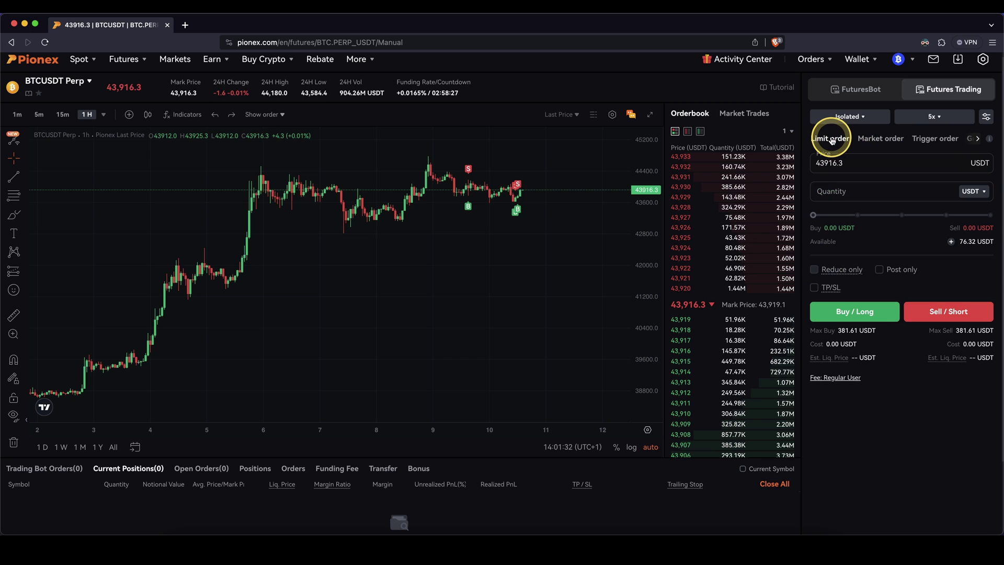
Compare the limit order price with the current market price and a lower entry level near 42,000 on the chart
{"action": "left_click_drag", "start_coordinate": [847, 170], "coordinate": [838, 155]}
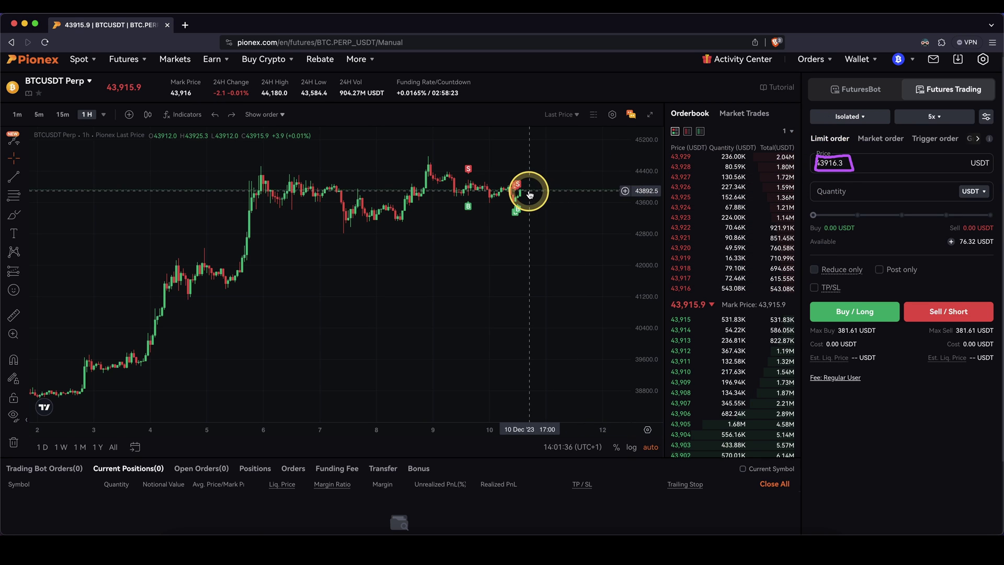
{"action": "left_click_drag", "start_coordinate": [659, 184], "coordinate": [670, 197]}
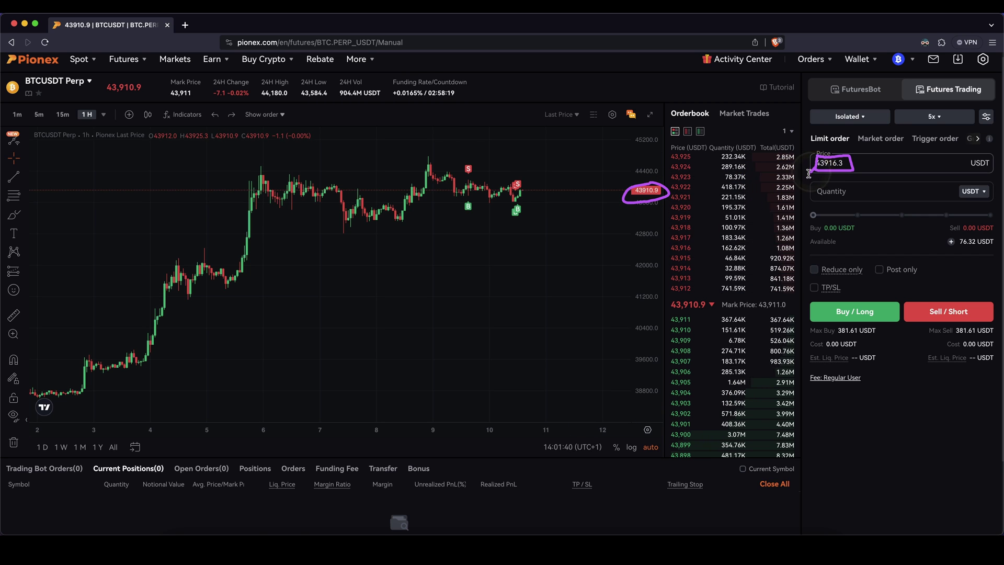
{"action": "mouse_move", "coordinate": [814, 171]}
{"action": "left_mouse_down"}
{"action": "mouse_move", "coordinate": [647, 259]}
{"action": "mouse_move", "coordinate": [665, 260]}
{"action": "mouse_move", "coordinate": [490, 267]}
{"action": "left_mouse_up"}
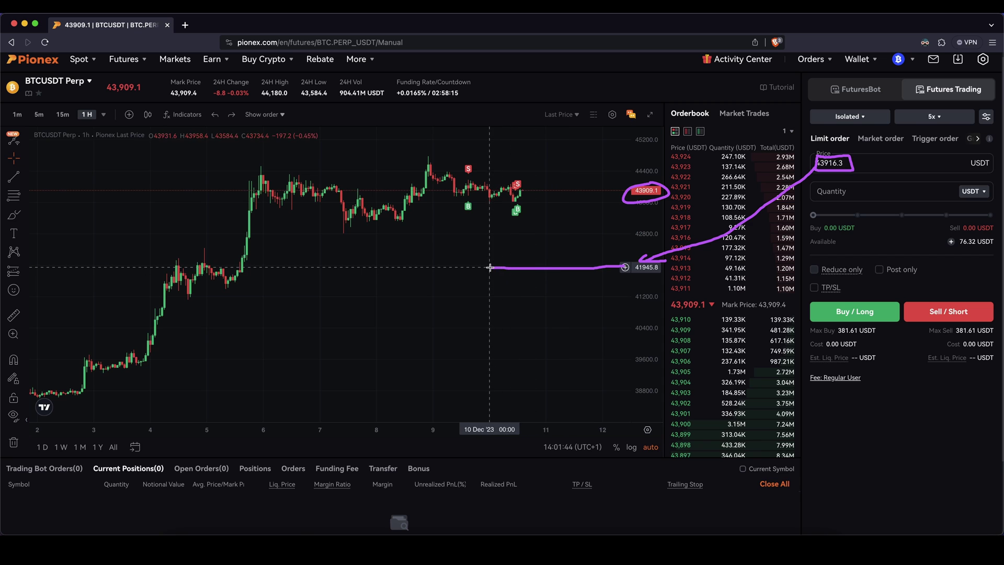
{"action": "left_click_drag", "start_coordinate": [520, 194], "coordinate": [546, 267]}
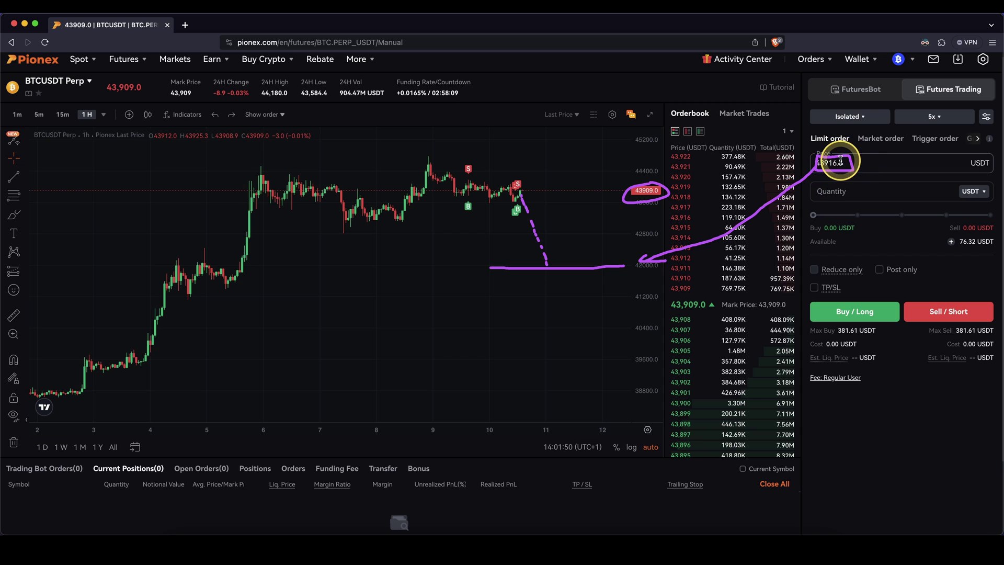
Switch the BTCUSDT order type to Market order and compare it with the current market price on the chart
{"action": "left_click", "coordinate": [878, 139]}
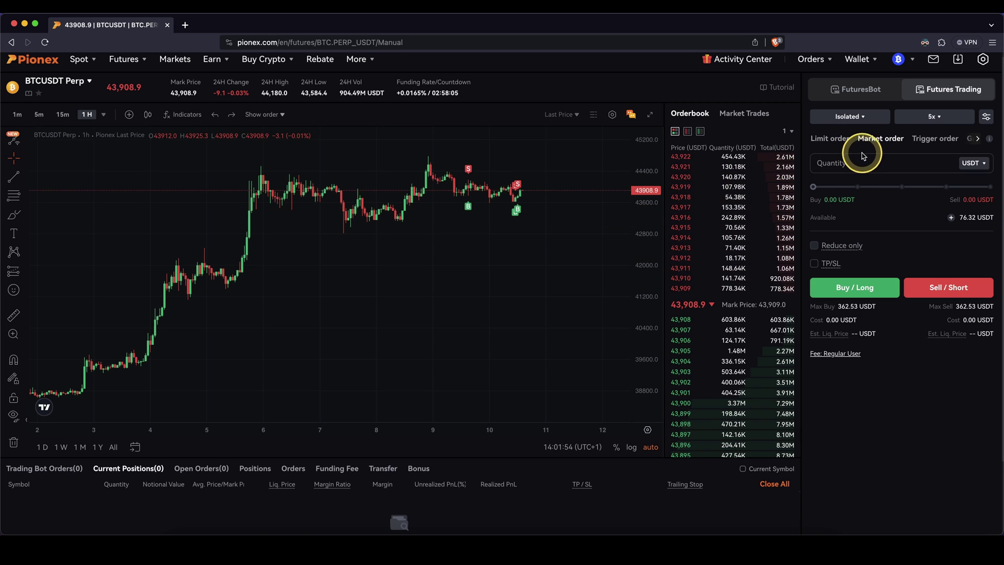
{"action": "left_click_drag", "start_coordinate": [636, 183], "coordinate": [654, 209]}
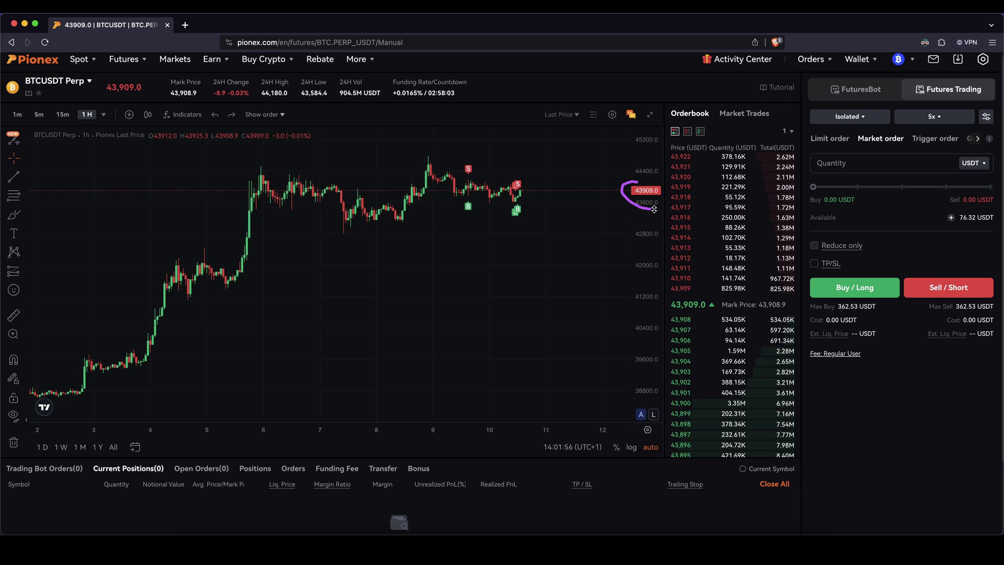
{"action": "mouse_move", "coordinate": [802, 161]}
{"action": "left_mouse_down"}
{"action": "mouse_move", "coordinate": [742, 162]}
{"action": "mouse_move", "coordinate": [657, 199]}
{"action": "left_mouse_up"}
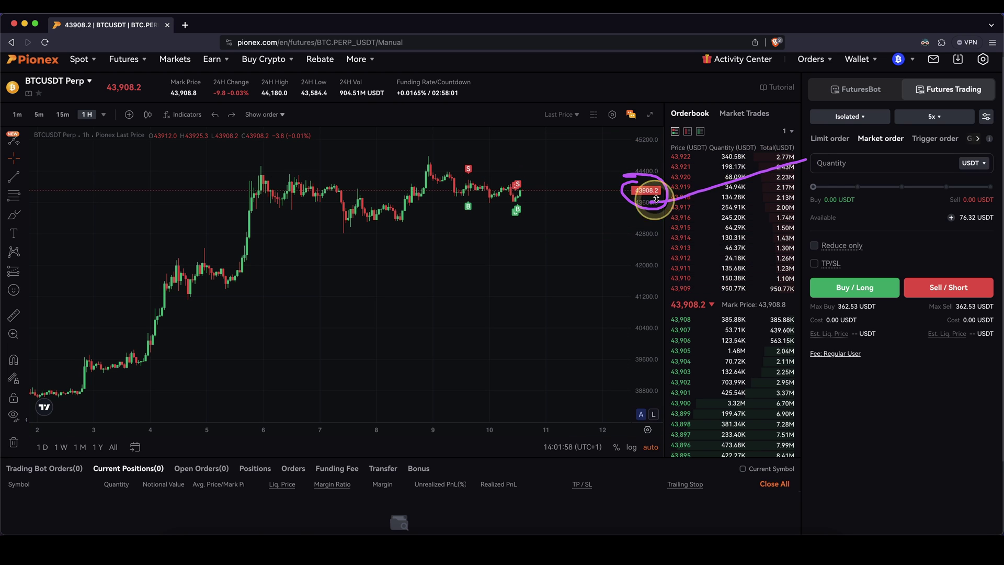
Keep the market order denominated by value in USDT and set its quantity to 200
{"action": "left_click", "coordinate": [809, 167]}
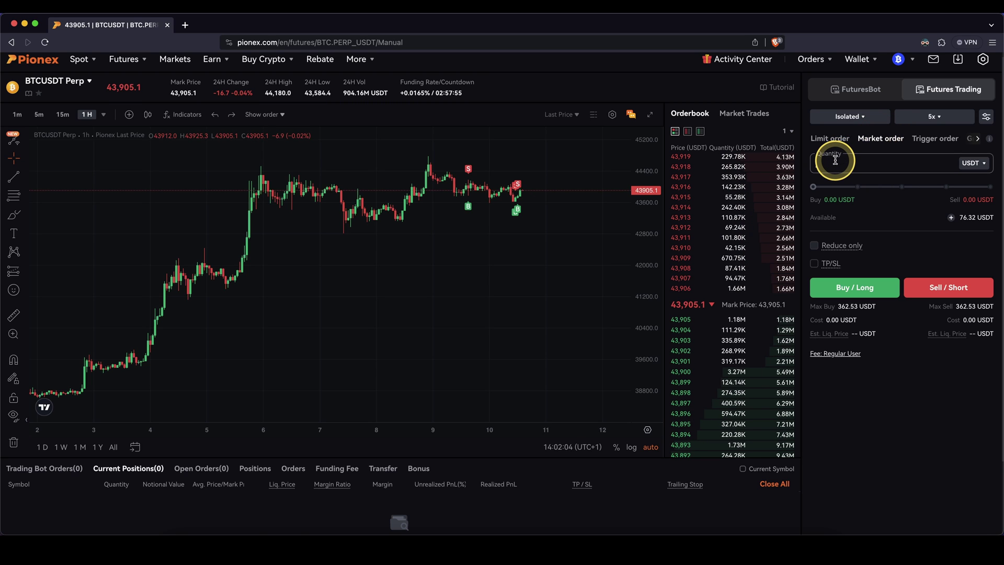
{"action": "left_click", "coordinate": [967, 163]}
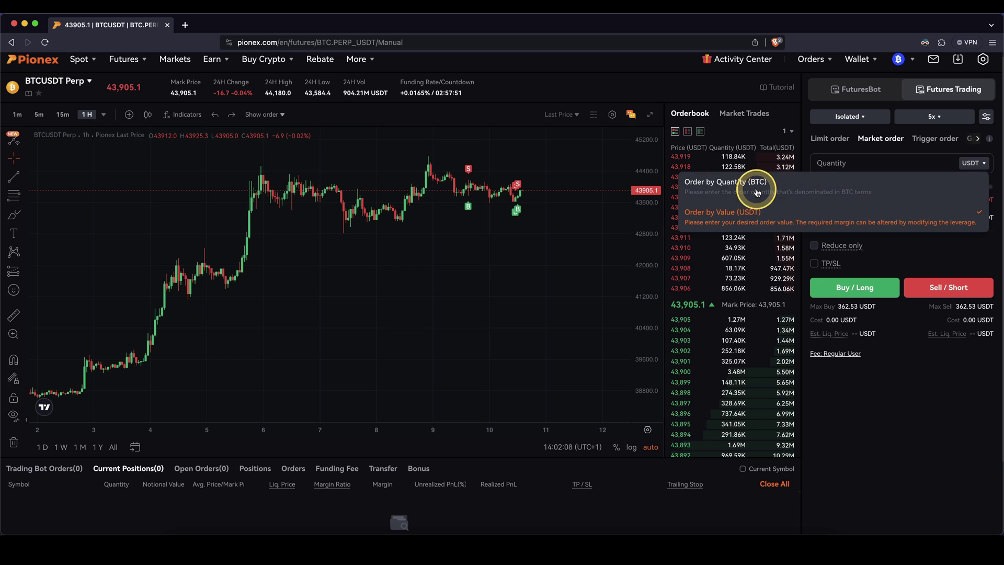
{"action": "left_click", "coordinate": [762, 217]}
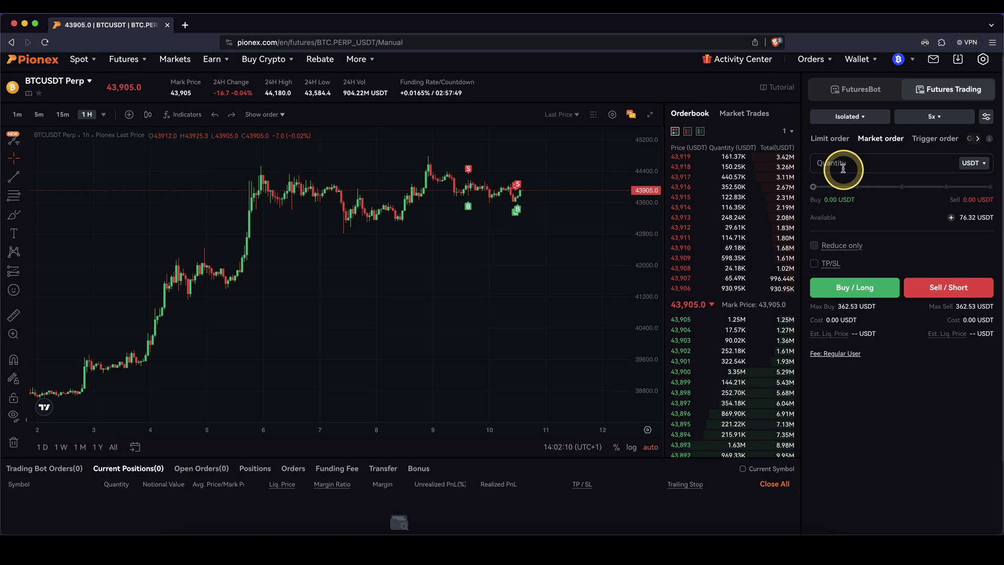
{"action": "left_click", "coordinate": [842, 166]}
{"action": "type", "text": "200"}
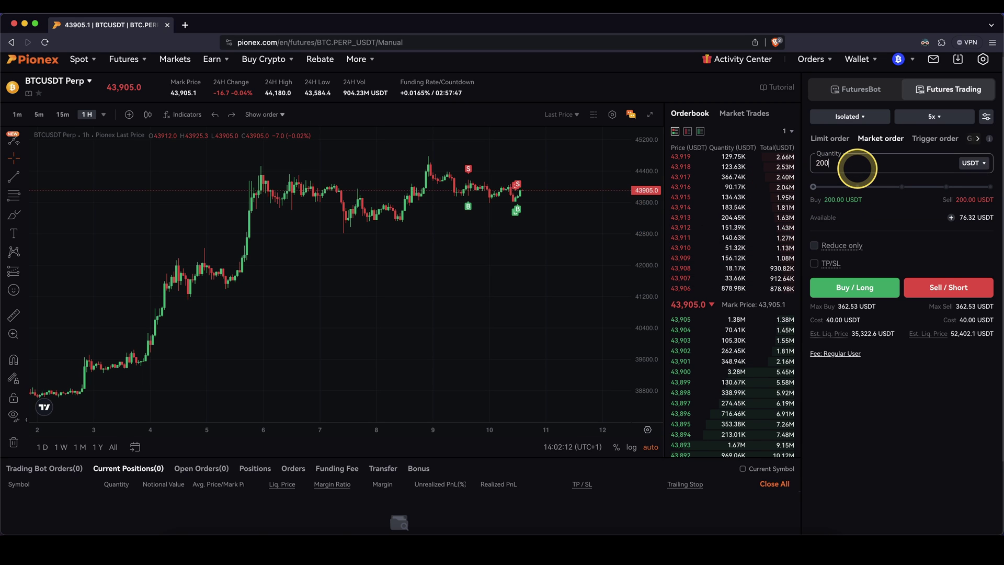
Examine how the order's buy amount and cost relate to the available USDT balance and the chosen leverage
{"action": "left_click", "coordinate": [861, 208]}
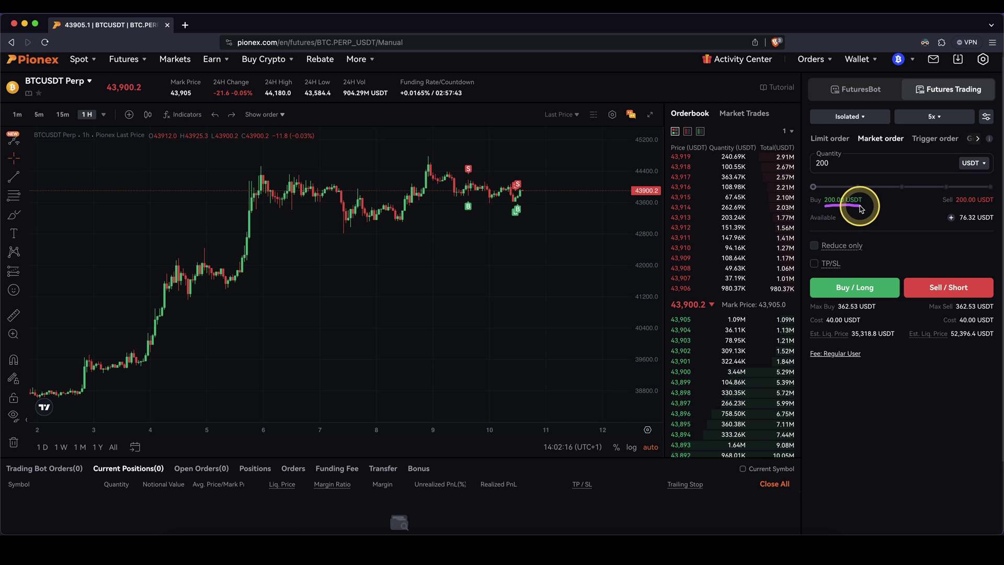
{"action": "left_click", "coordinate": [837, 269]}
{"action": "left_click_drag", "start_coordinate": [814, 327], "coordinate": [850, 329]}
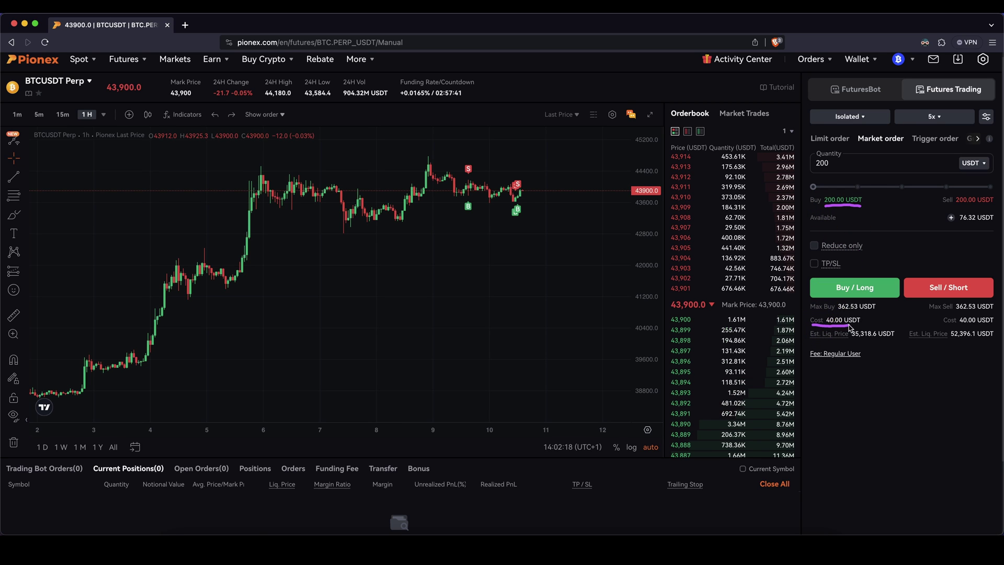
{"action": "left_click_drag", "start_coordinate": [958, 228], "coordinate": [994, 225]}
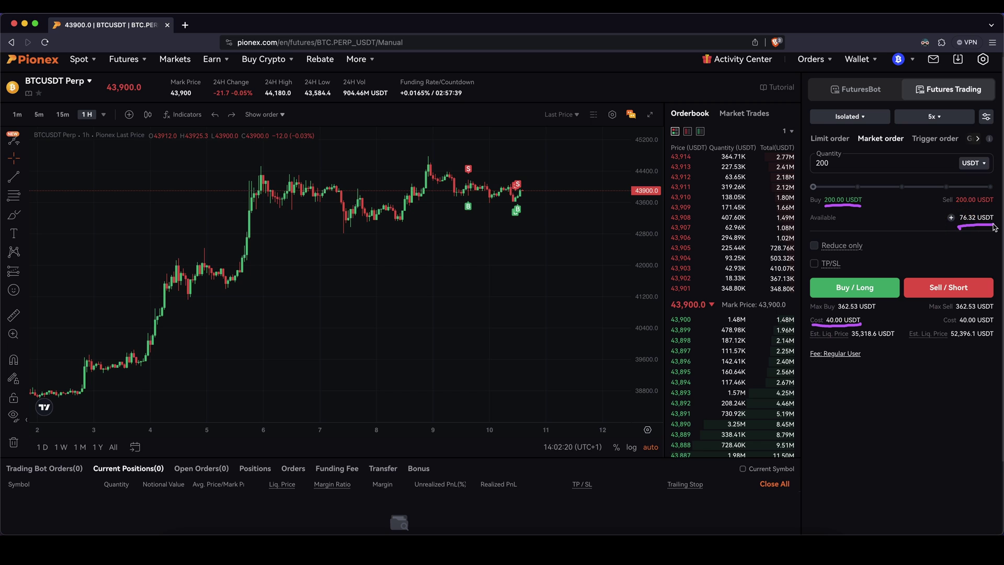
{"action": "mouse_move", "coordinate": [918, 111]}
{"action": "left_mouse_down"}
{"action": "mouse_move", "coordinate": [921, 127]}
{"action": "mouse_move", "coordinate": [938, 132]}
{"action": "mouse_move", "coordinate": [951, 117]}
{"action": "left_mouse_up"}
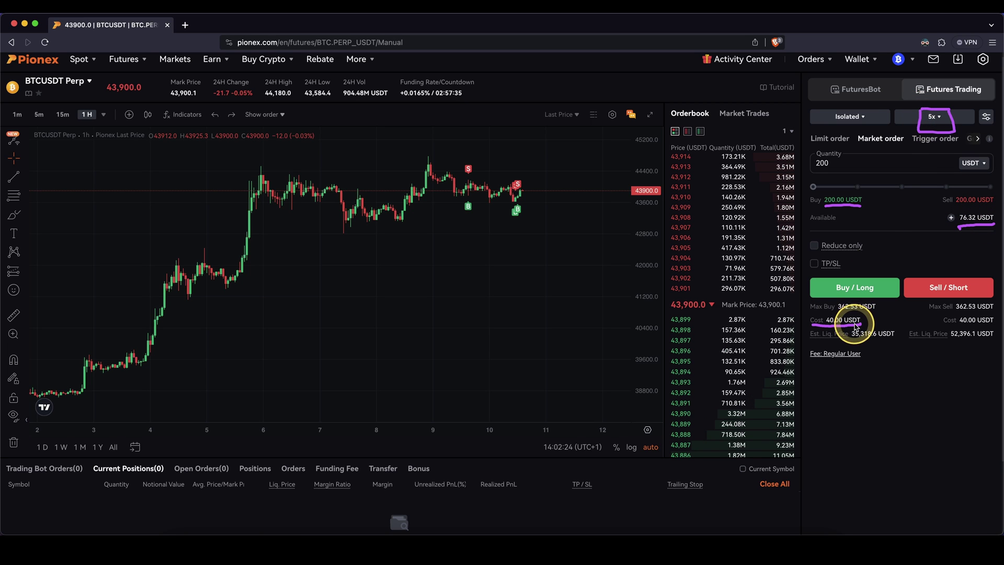
{"action": "left_click_drag", "start_coordinate": [858, 325], "coordinate": [927, 140]}
{"action": "left_click", "coordinate": [919, 145]}
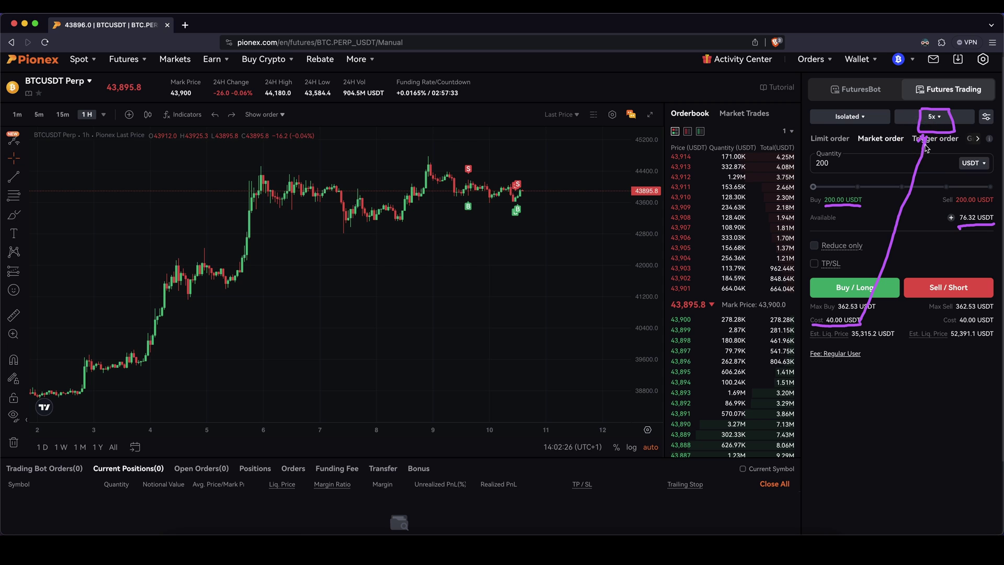
{"action": "left_click", "coordinate": [918, 130]}
{"action": "left_click", "coordinate": [852, 190]}
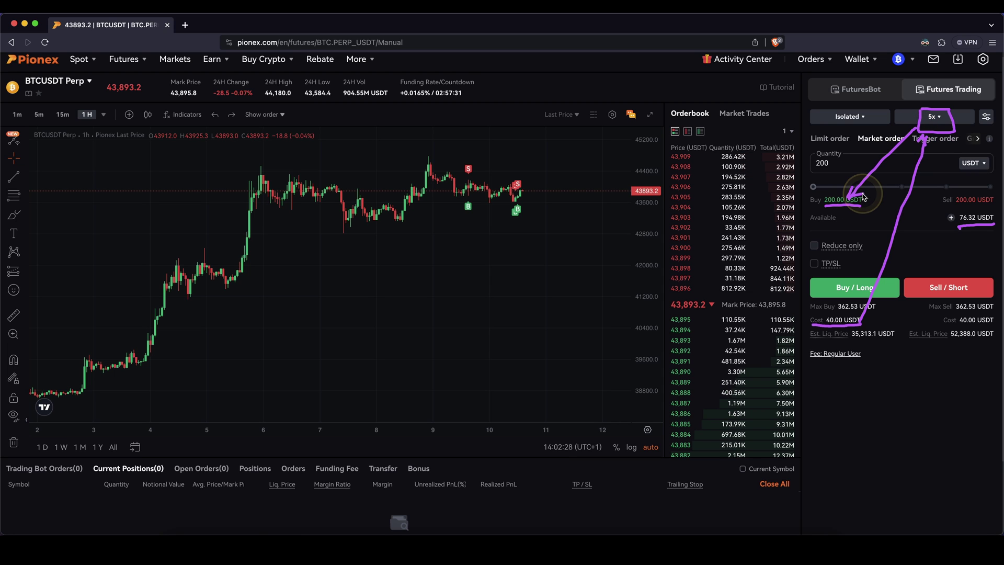
Set the market order quantity to 100 USDT and check its cost against the leverage
{"action": "left_click_drag", "start_coordinate": [901, 126], "coordinate": [804, 167]}
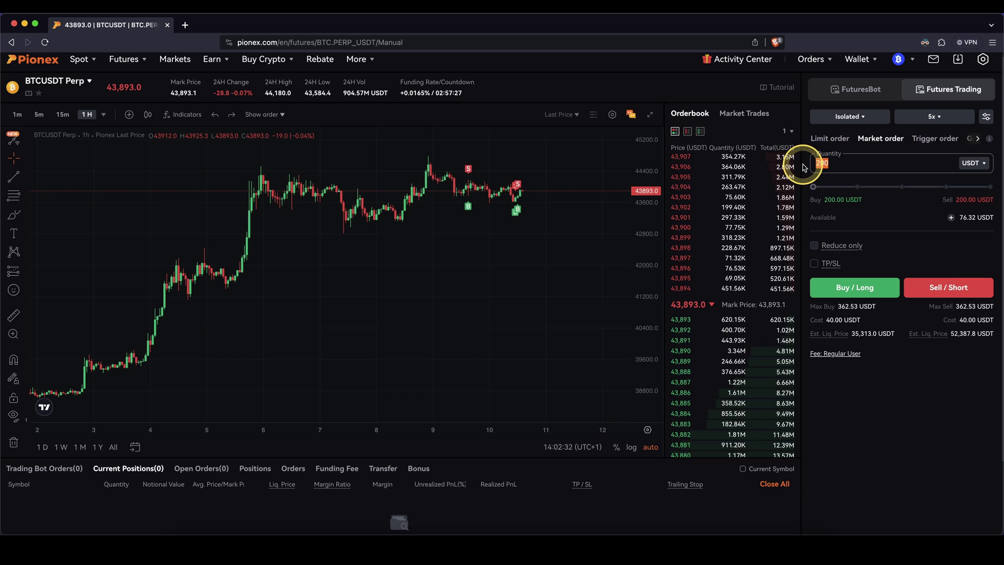
{"action": "type", "text": "100"}
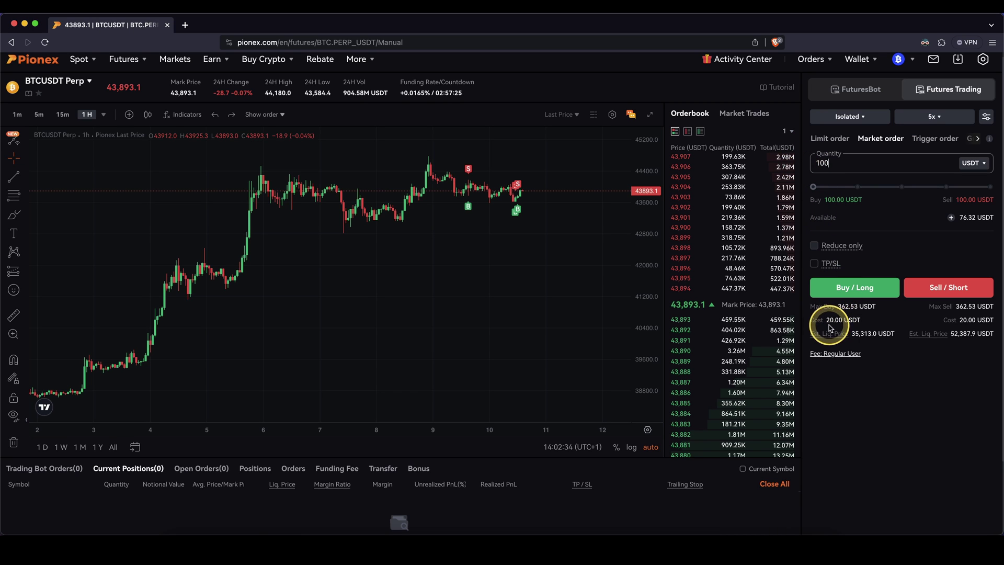
{"action": "left_click_drag", "start_coordinate": [827, 325], "coordinate": [858, 327]}
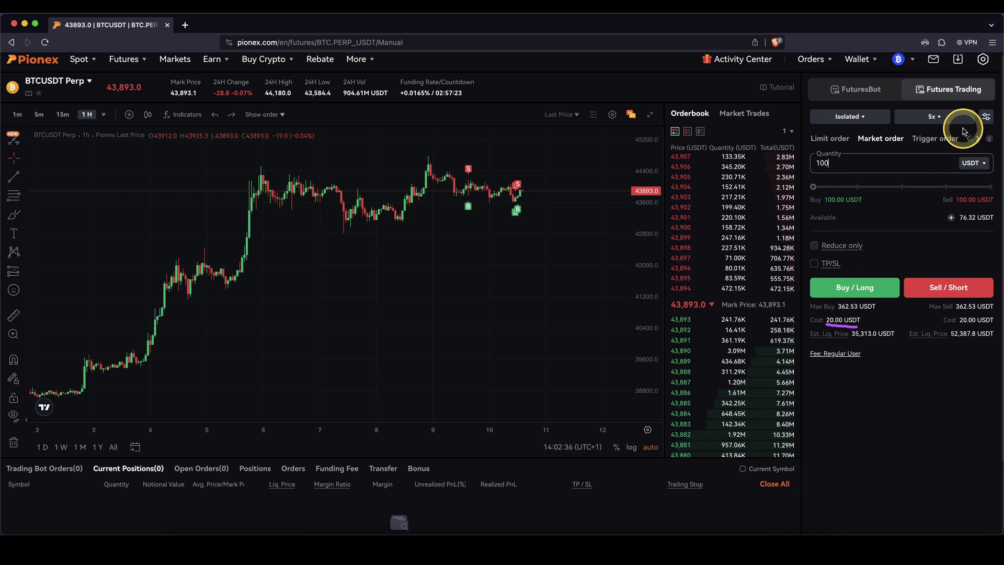
{"action": "mouse_move", "coordinate": [936, 114]}
{"action": "left_mouse_down"}
{"action": "mouse_move", "coordinate": [836, 155]}
{"action": "mouse_move", "coordinate": [852, 156]}
{"action": "left_mouse_up"}
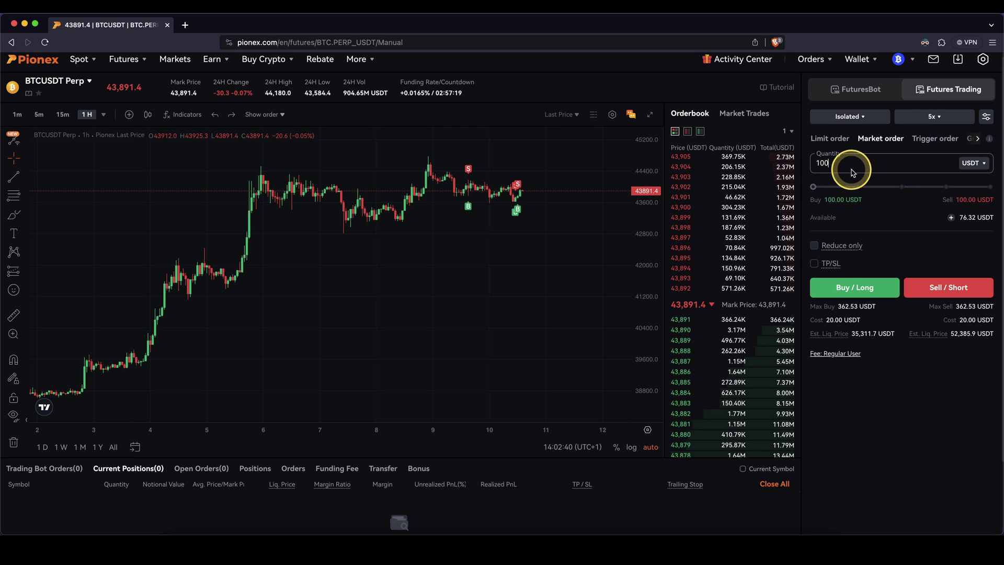
Try order quantities of 43%, 63% and 90%, compare their costs with the available USDT, and settle on 100%
{"action": "mouse_move", "coordinate": [812, 186]}
{"action": "left_mouse_down"}
{"action": "mouse_move", "coordinate": [878, 188]}
{"action": "mouse_move", "coordinate": [897, 178]}
{"action": "mouse_move", "coordinate": [879, 171]}
{"action": "mouse_move", "coordinate": [889, 175]}
{"action": "left_mouse_up"}
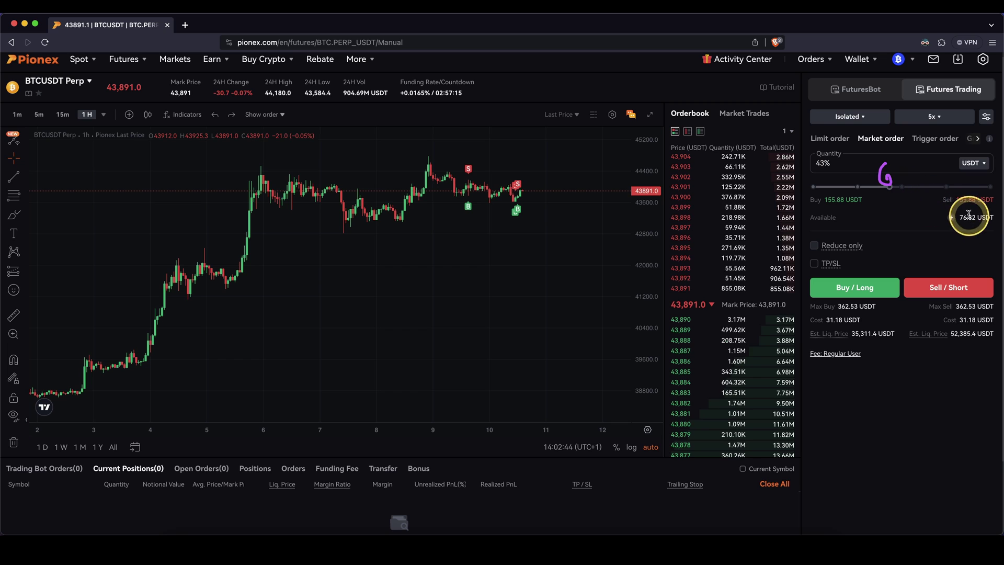
{"action": "left_click_drag", "start_coordinate": [961, 210], "coordinate": [963, 223]}
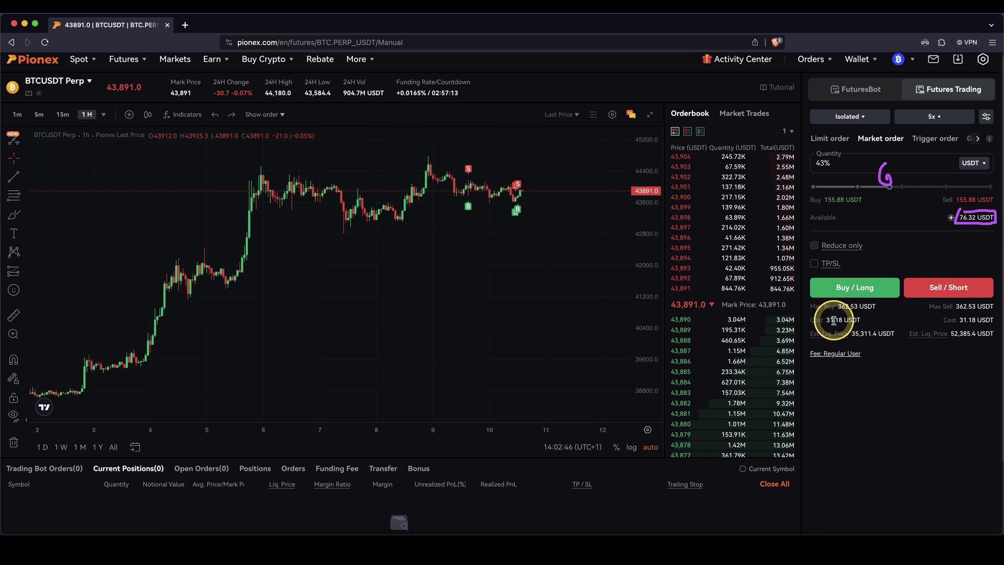
{"action": "left_click_drag", "start_coordinate": [818, 321], "coordinate": [860, 322]}
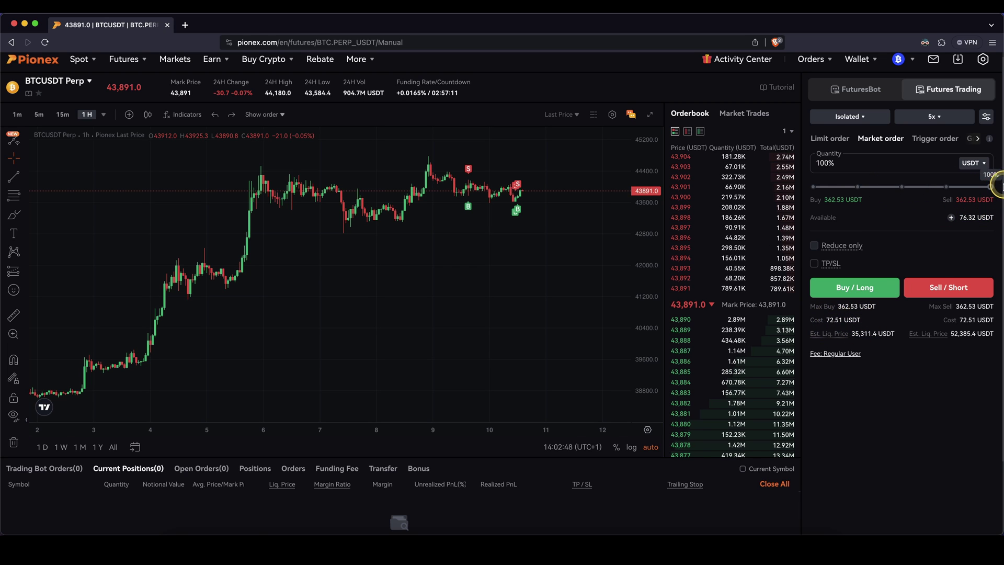
{"action": "left_click_drag", "start_coordinate": [825, 326], "coordinate": [860, 325]}
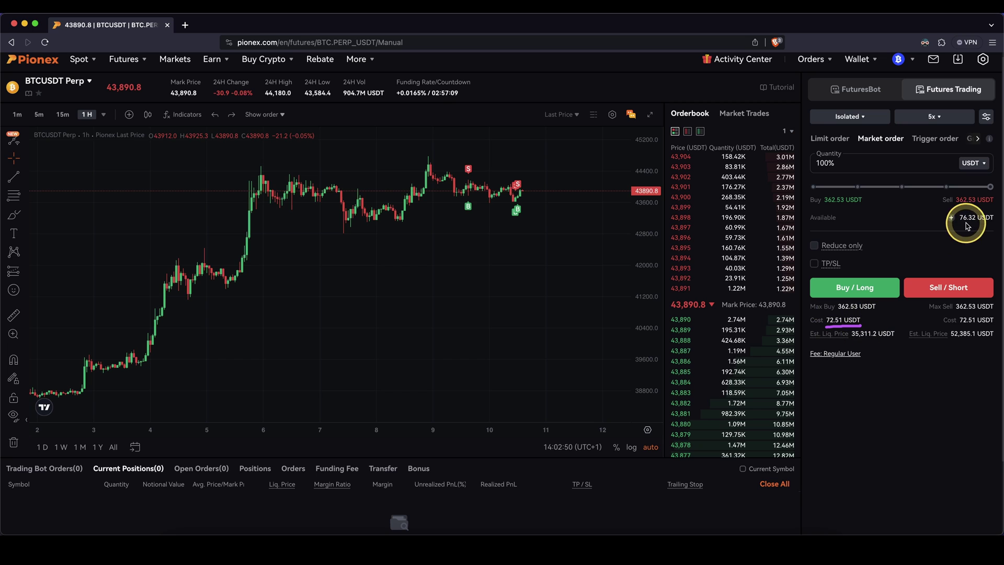
{"action": "left_click_drag", "start_coordinate": [951, 222], "coordinate": [985, 220]}
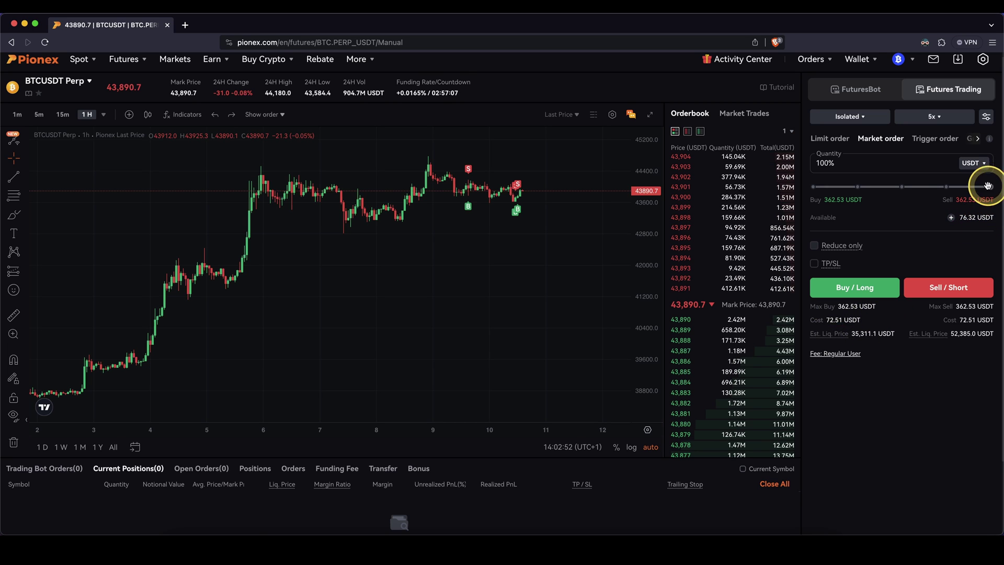
{"action": "left_click_drag", "start_coordinate": [987, 185], "coordinate": [924, 187]}
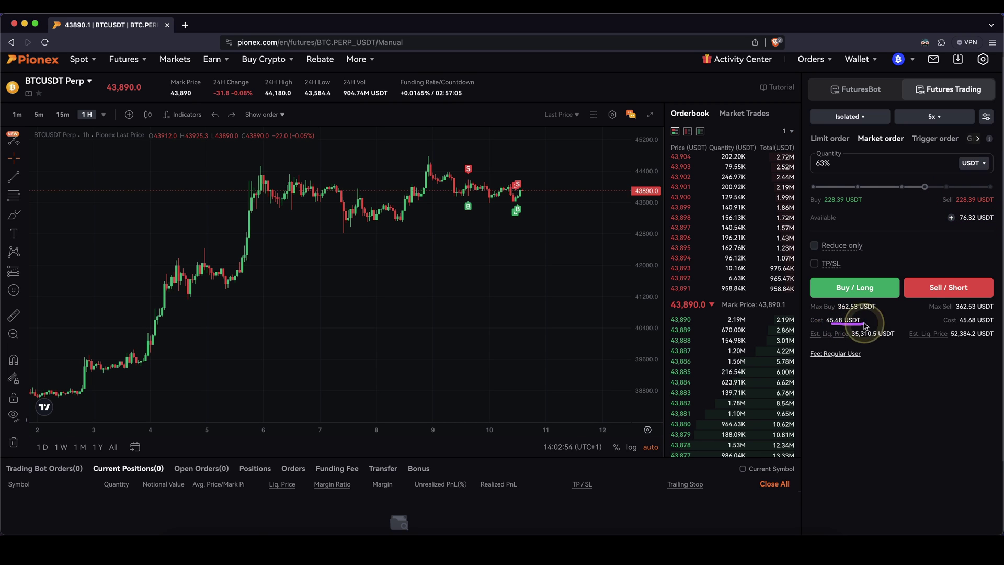
{"action": "left_click_drag", "start_coordinate": [918, 186], "coordinate": [973, 186]}
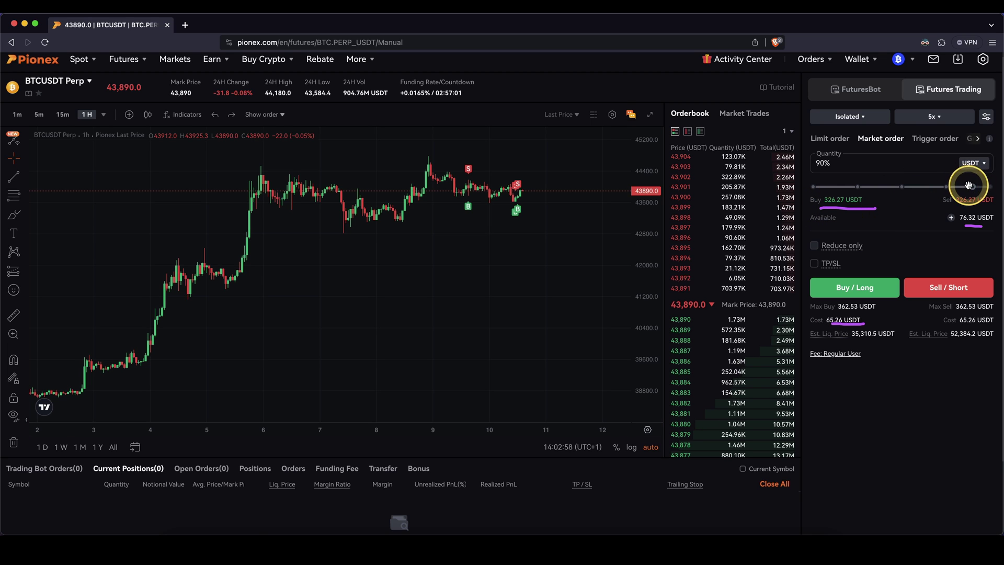
{"action": "mouse_move", "coordinate": [917, 102]}
{"action": "left_mouse_down"}
{"action": "mouse_move", "coordinate": [926, 128]}
{"action": "mouse_move", "coordinate": [915, 106]}
{"action": "left_mouse_up"}
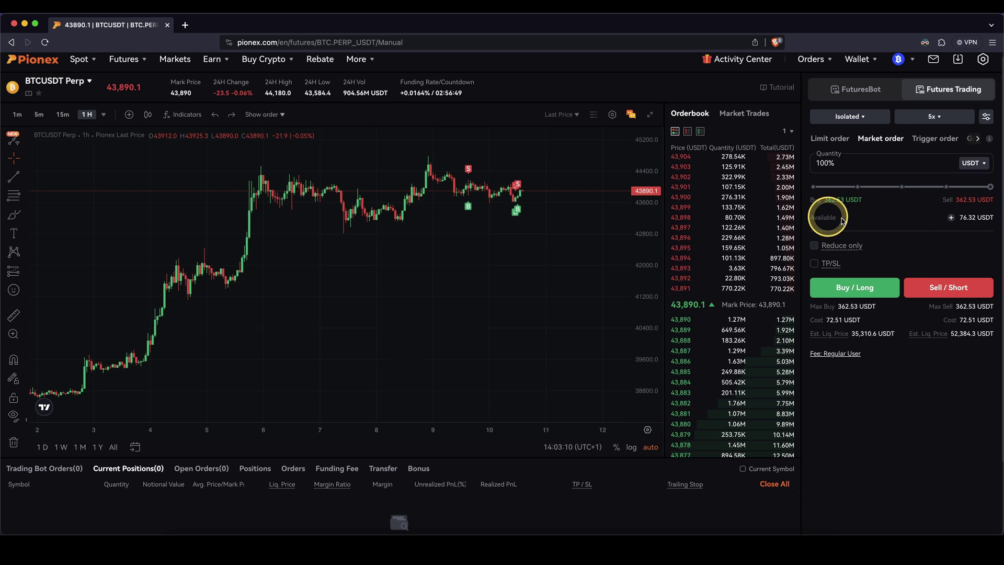
Enable TP/SL for the order, check the TP and SL price fields, and open the advanced settings for a long position
{"action": "left_click", "coordinate": [817, 265]}
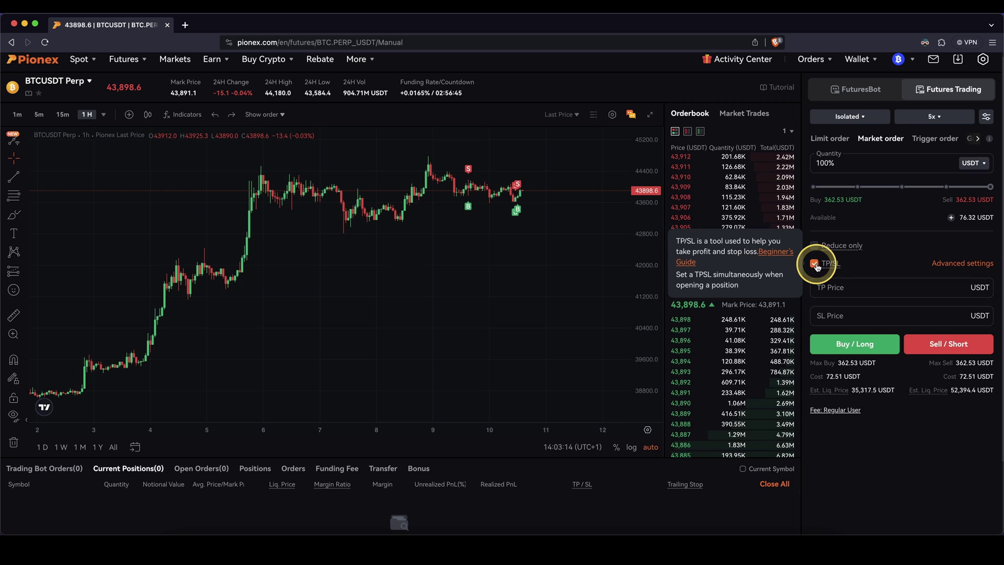
{"action": "left_click", "coordinate": [840, 290]}
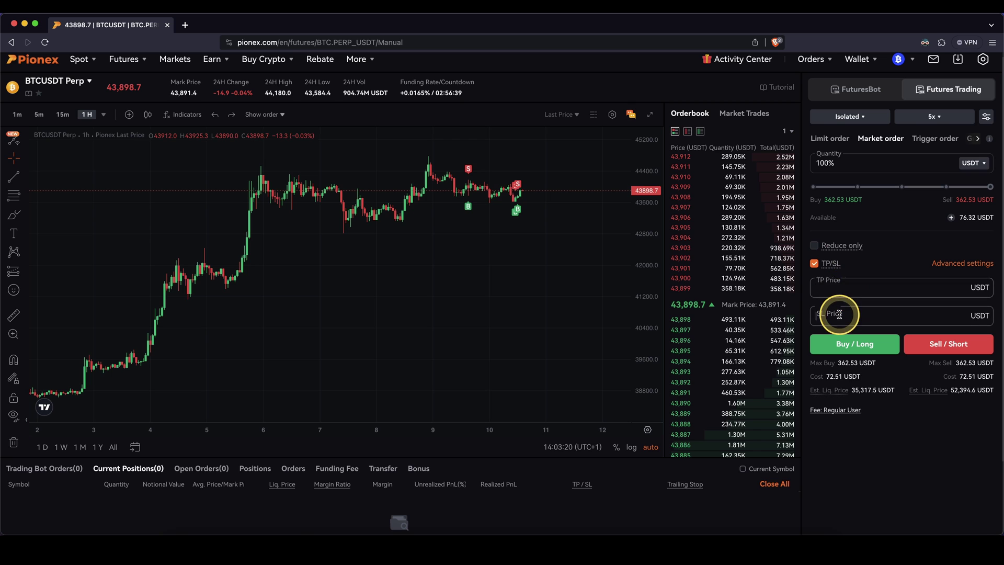
{"action": "left_click", "coordinate": [884, 286]}
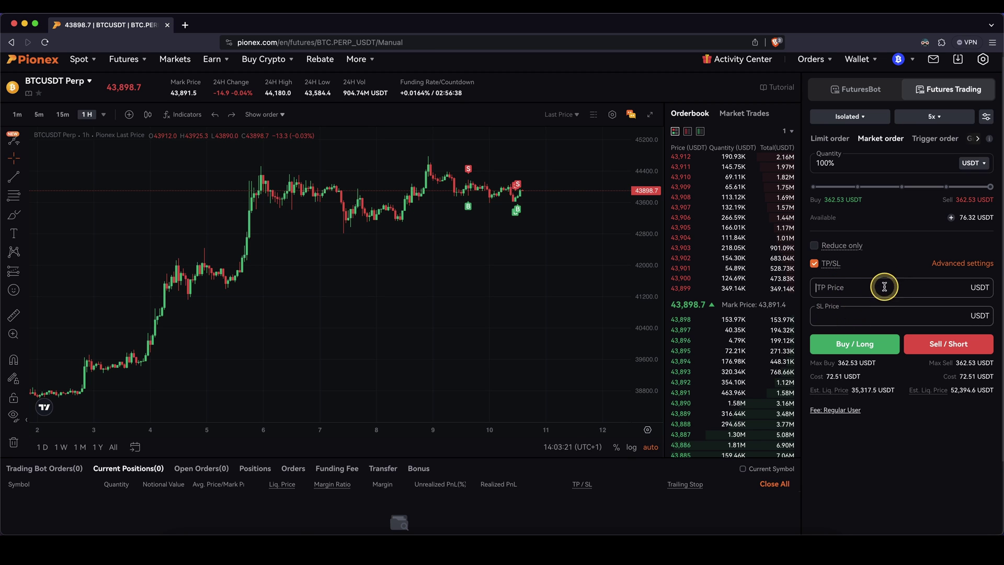
{"action": "left_click", "coordinate": [959, 264]}
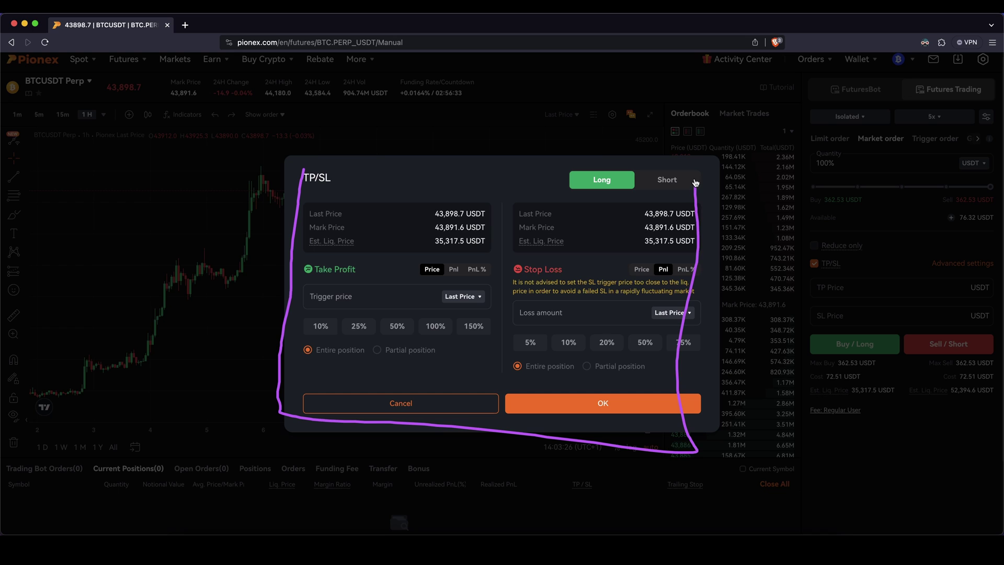
{"action": "left_click_drag", "start_coordinate": [377, 167], "coordinate": [432, 184]}
{"action": "left_click", "coordinate": [563, 175]}
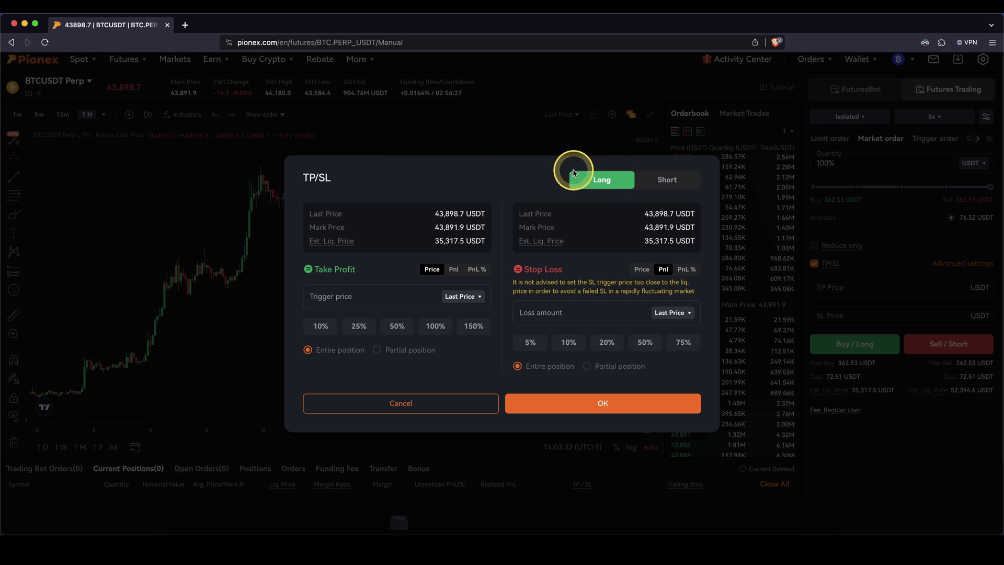
Compare the take-profit modes Price, Pnl and PnL %, choose Pnl and set the profit amount to 50 USDT
{"action": "left_click", "coordinate": [313, 298]}
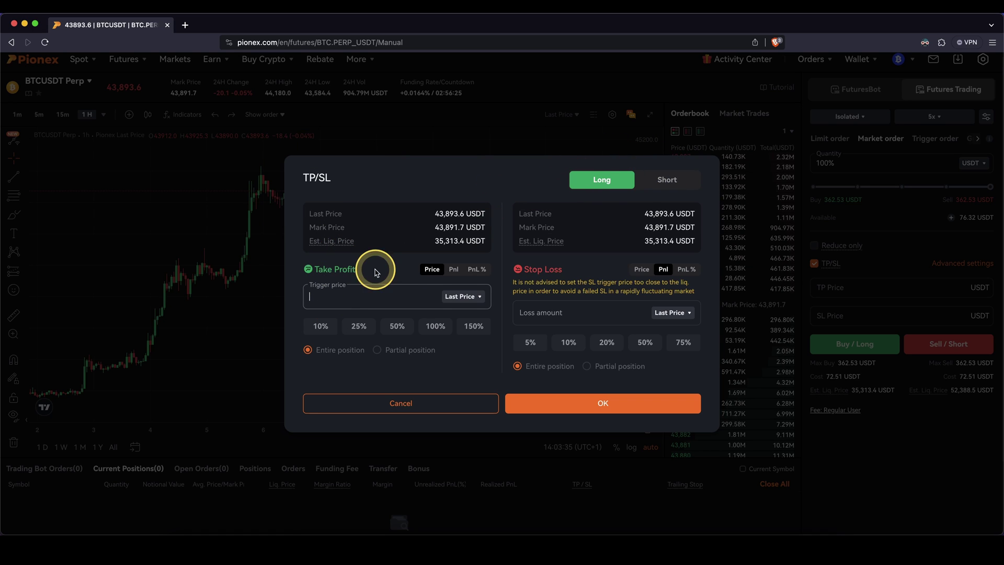
{"action": "left_click", "coordinate": [453, 273]}
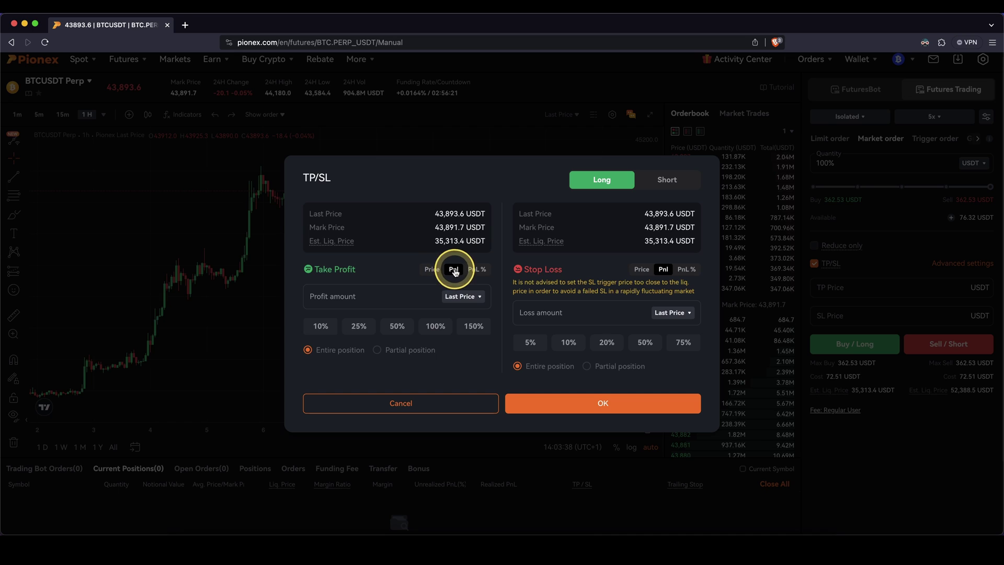
{"action": "left_click", "coordinate": [473, 273]}
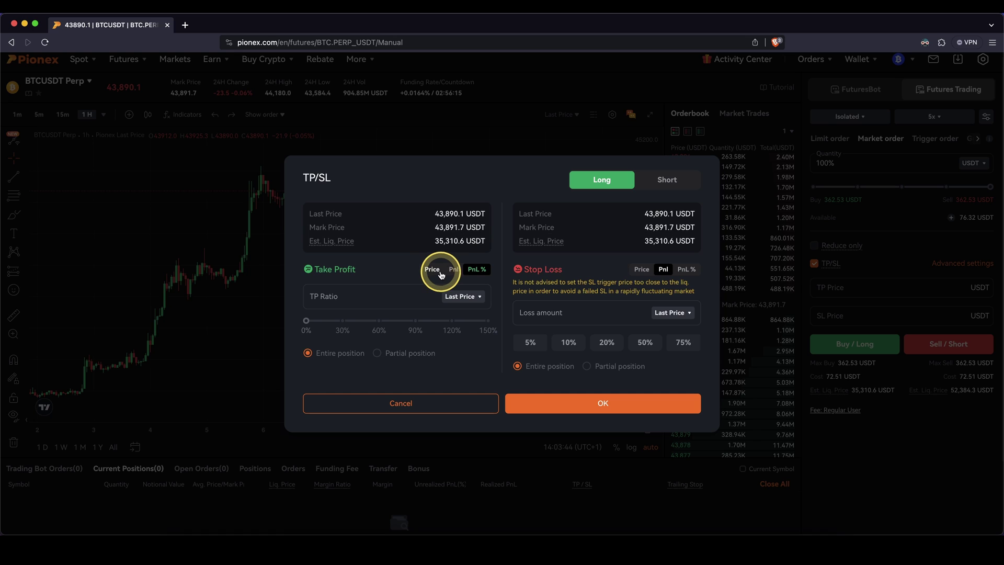
{"action": "left_click", "coordinate": [453, 273]}
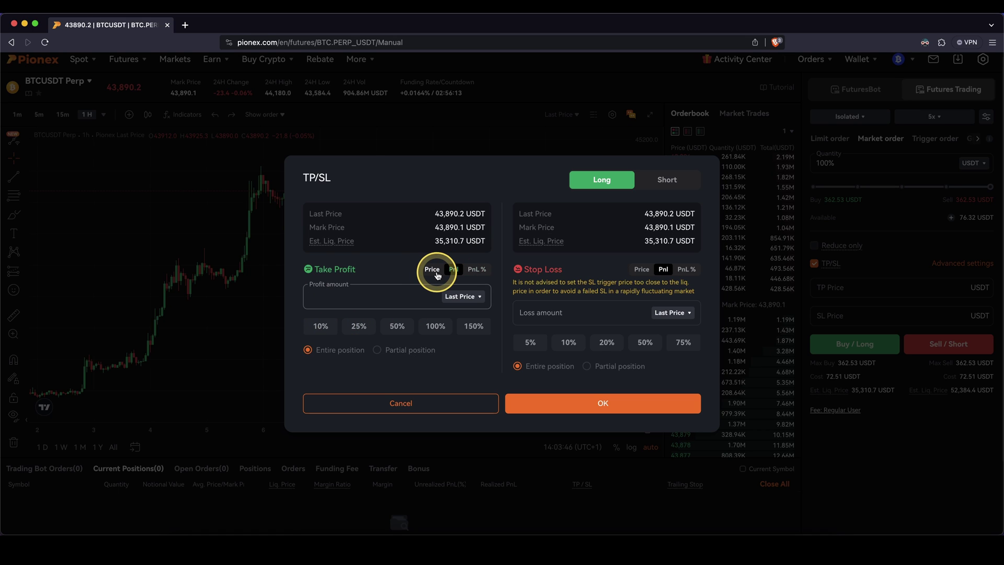
{"action": "type", "text": "50"}
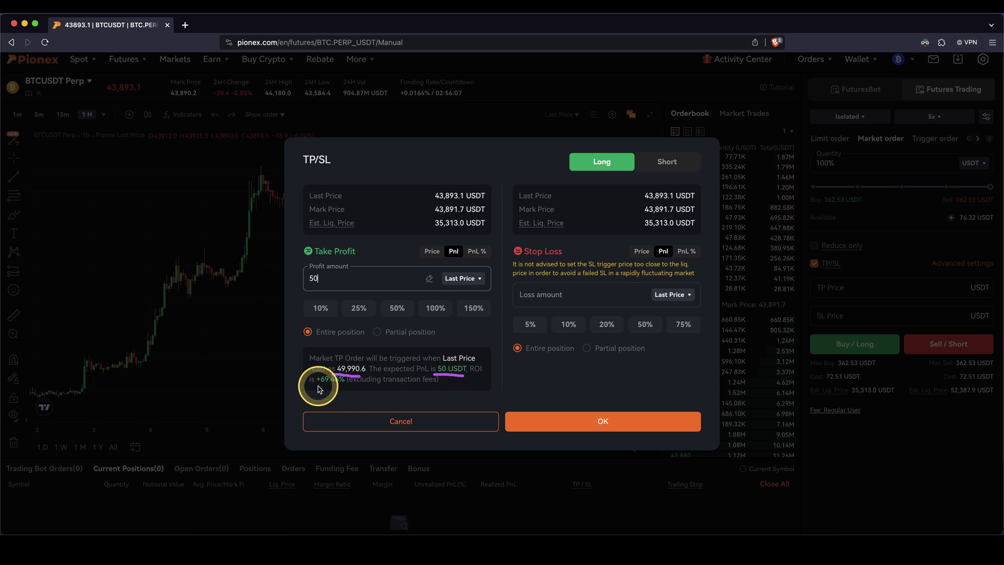
Review the expected take-profit ROI, switch the take profit to Price, and set its trigger price to 51000
{"action": "left_click_drag", "start_coordinate": [317, 386], "coordinate": [340, 388]}
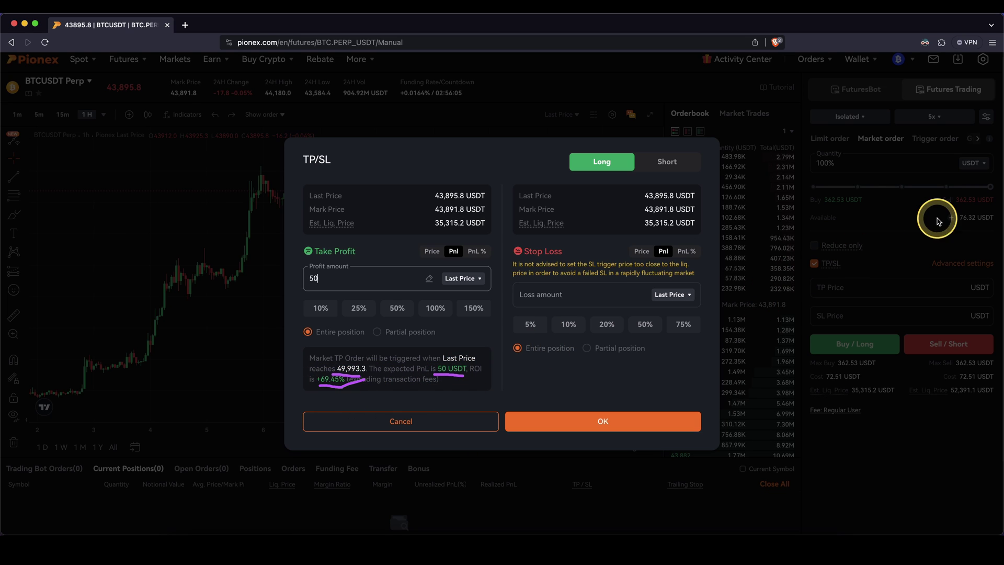
{"action": "left_click_drag", "start_coordinate": [950, 208], "coordinate": [938, 226]}
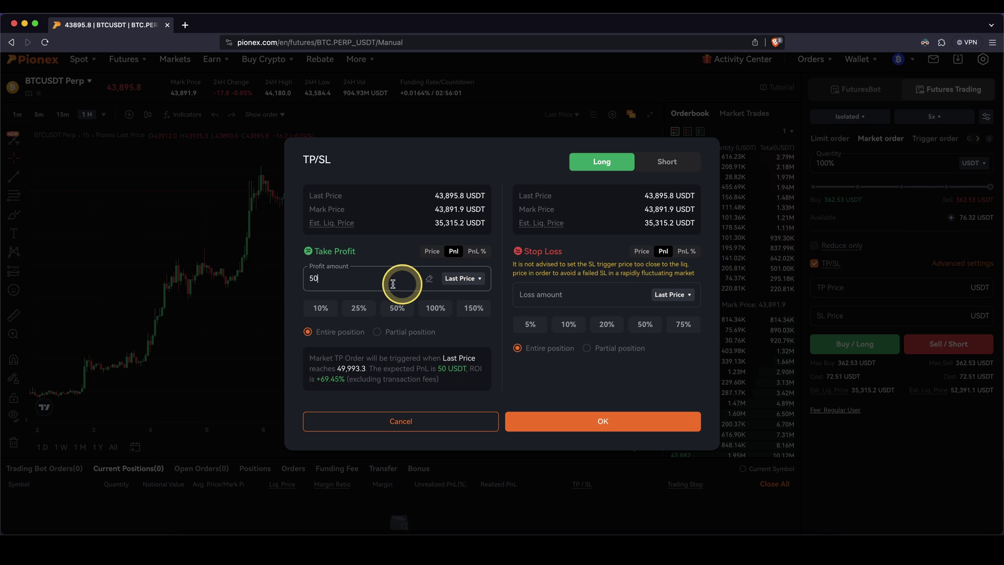
{"action": "left_click", "coordinate": [432, 251]}
{"action": "left_click", "coordinate": [453, 251]}
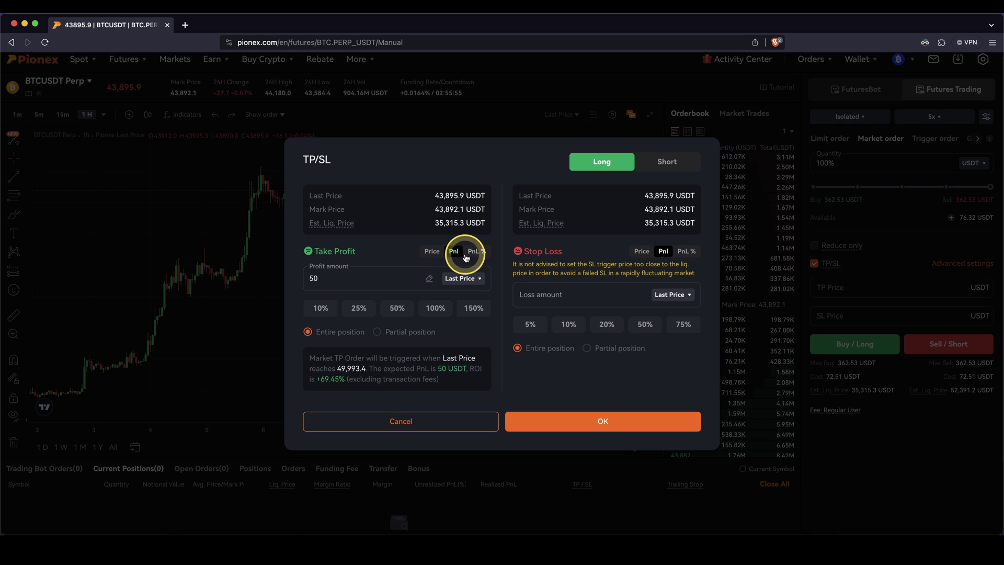
{"action": "left_click", "coordinate": [432, 251]}
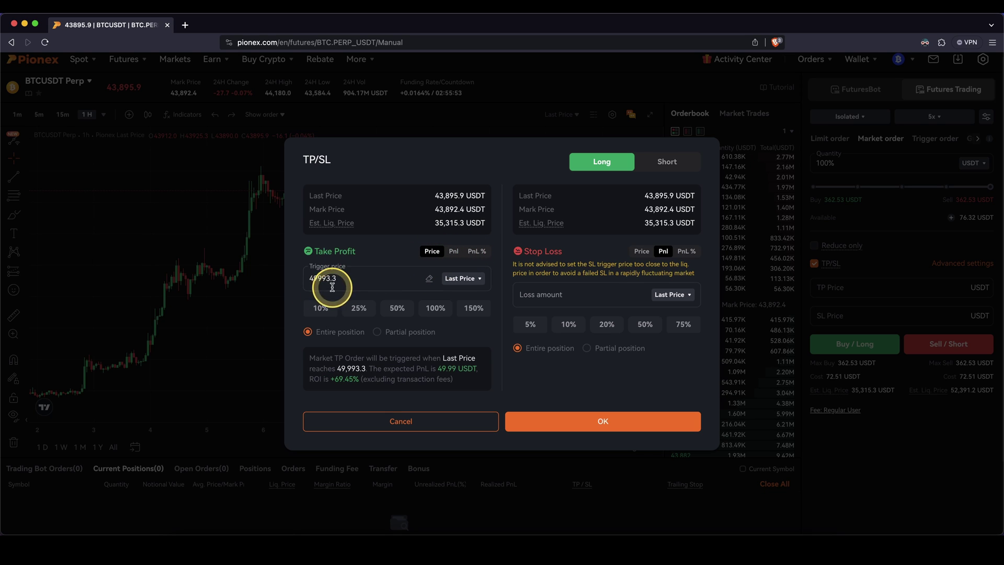
{"action": "left_click_drag", "start_coordinate": [337, 280], "coordinate": [298, 281]}
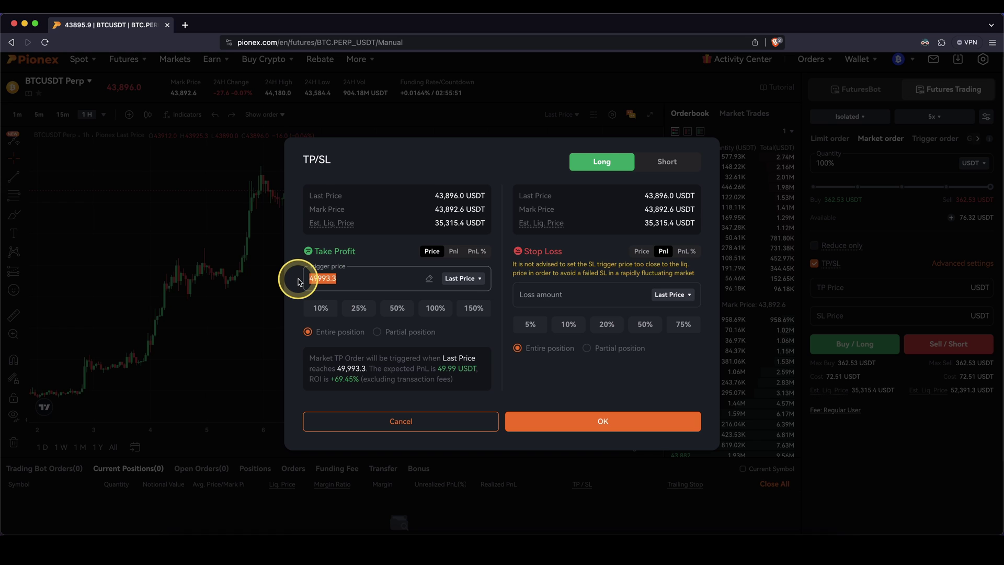
{"action": "type", "text": "51000"}
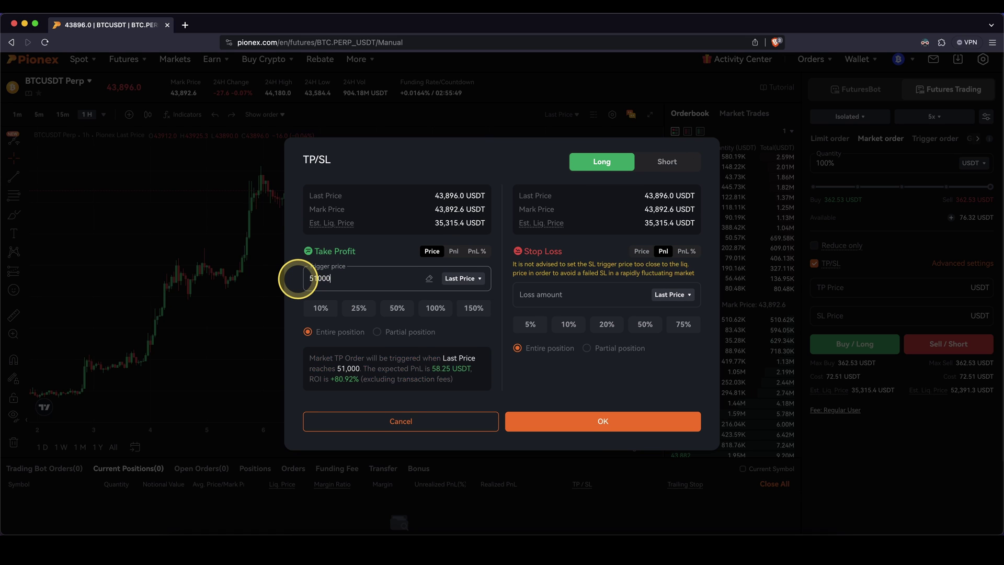
Compare the same take-profit target in Pnl and PnL % modes, and return to Price mode
{"action": "left_click", "coordinate": [454, 252]}
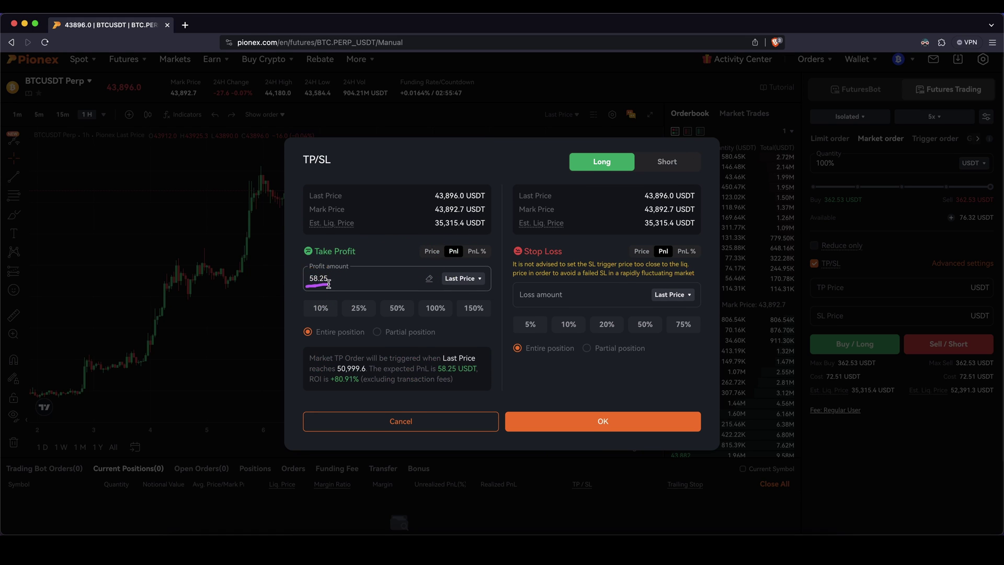
{"action": "left_click", "coordinate": [475, 253]}
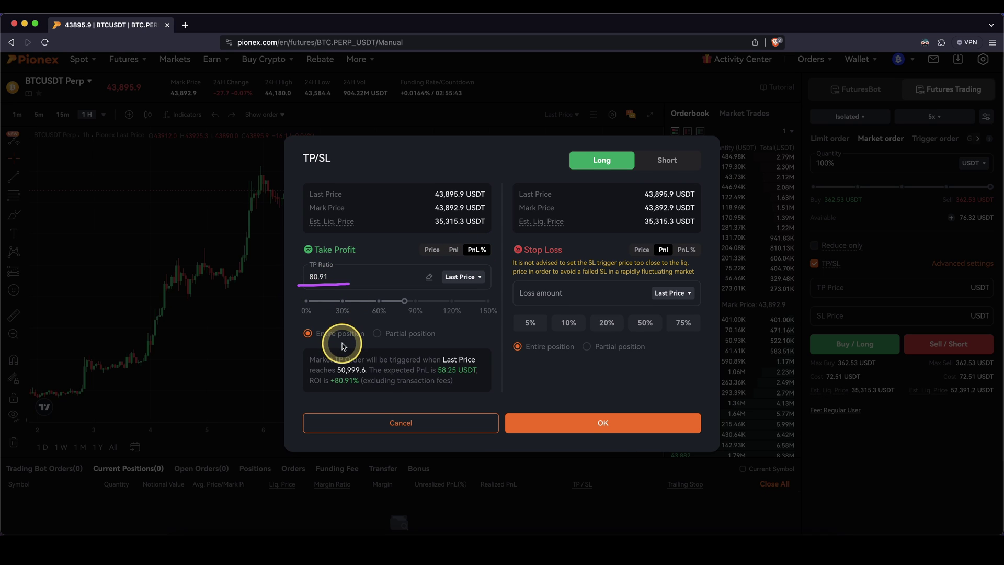
{"action": "left_click", "coordinate": [453, 251]}
{"action": "left_click", "coordinate": [433, 251]}
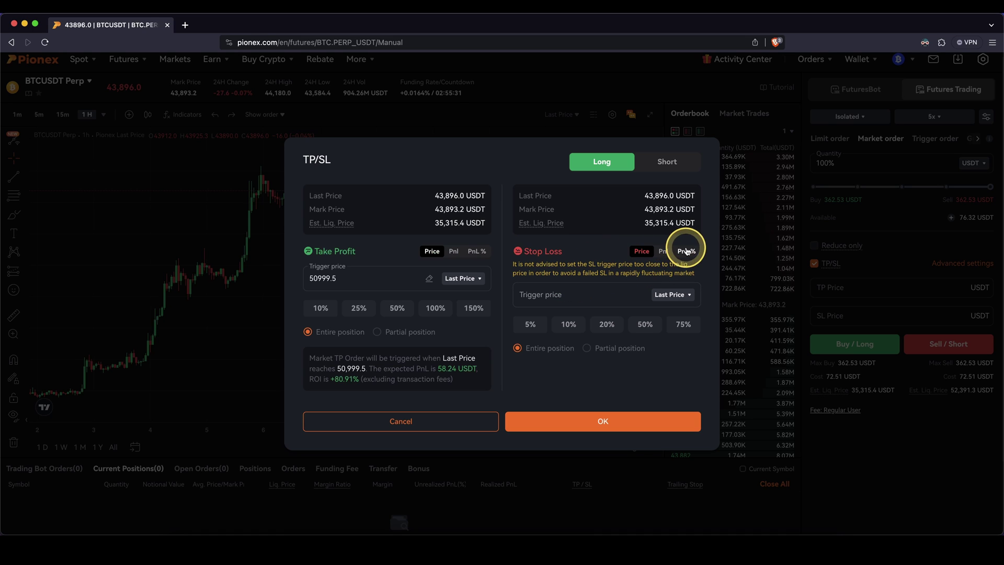
Set the stop loss by Pnl with a loss amount of 15 USDT, and confirm the TP/SL settings
{"action": "left_click", "coordinate": [663, 251]}
{"action": "left_click", "coordinate": [553, 296]}
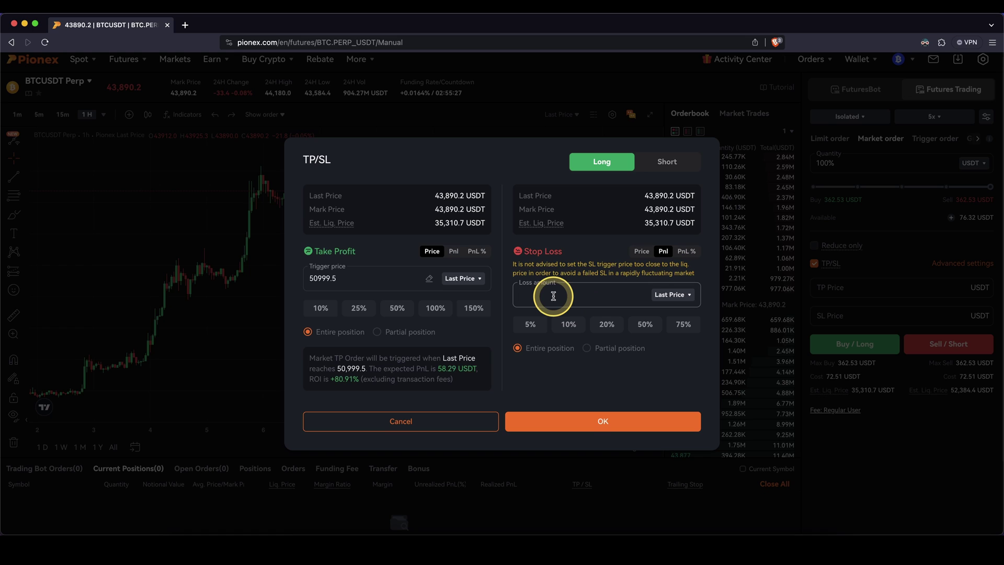
{"action": "type", "text": "15"}
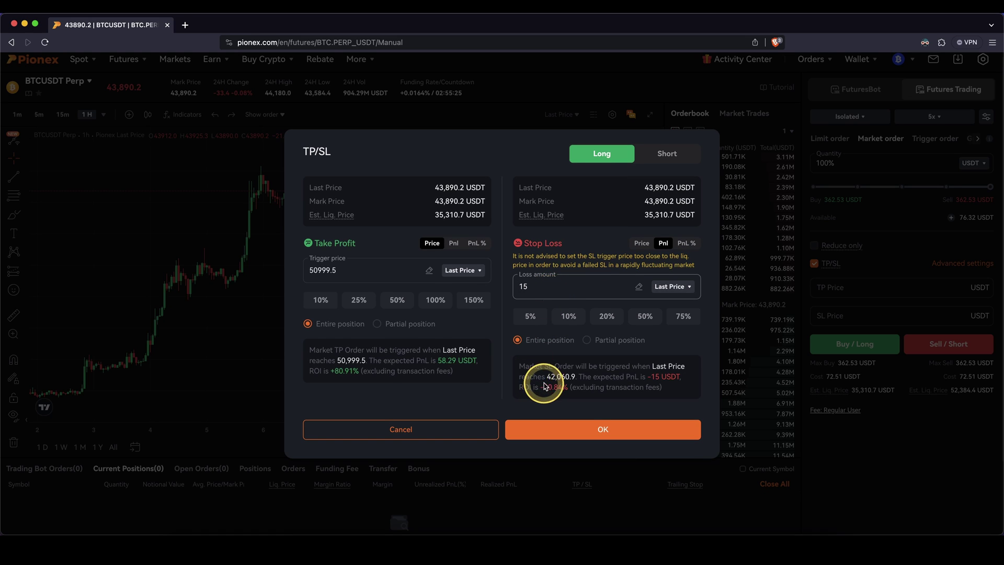
{"action": "left_click", "coordinate": [654, 377]}
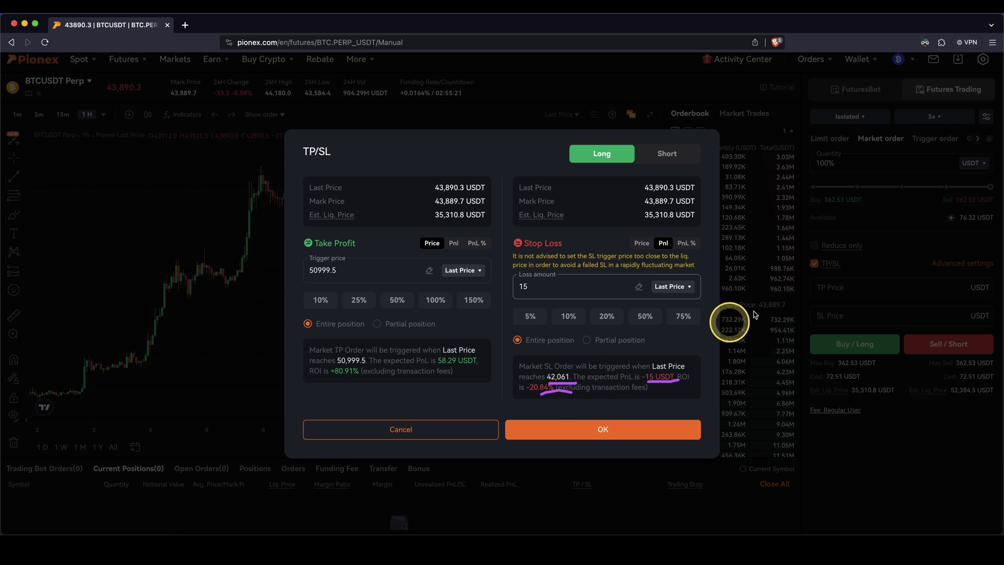
{"action": "left_click_drag", "start_coordinate": [967, 210], "coordinate": [947, 224]}
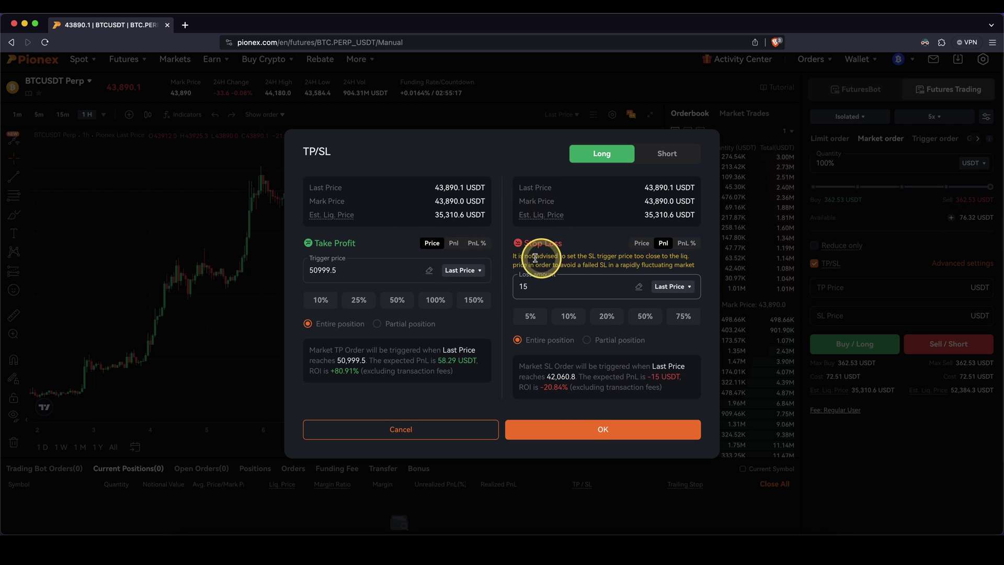
{"action": "left_click", "coordinate": [639, 415]}
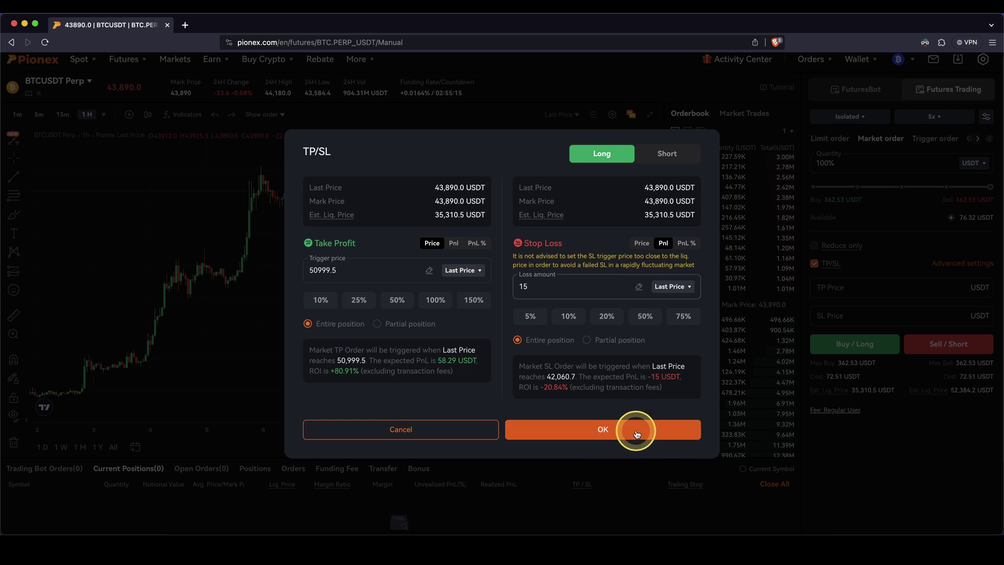
Check the filled-in TP and SL prices, and place and confirm the Buy / Long market order for BTCUSDT Perp
{"action": "left_click_drag", "start_coordinate": [814, 295], "coordinate": [886, 294]}
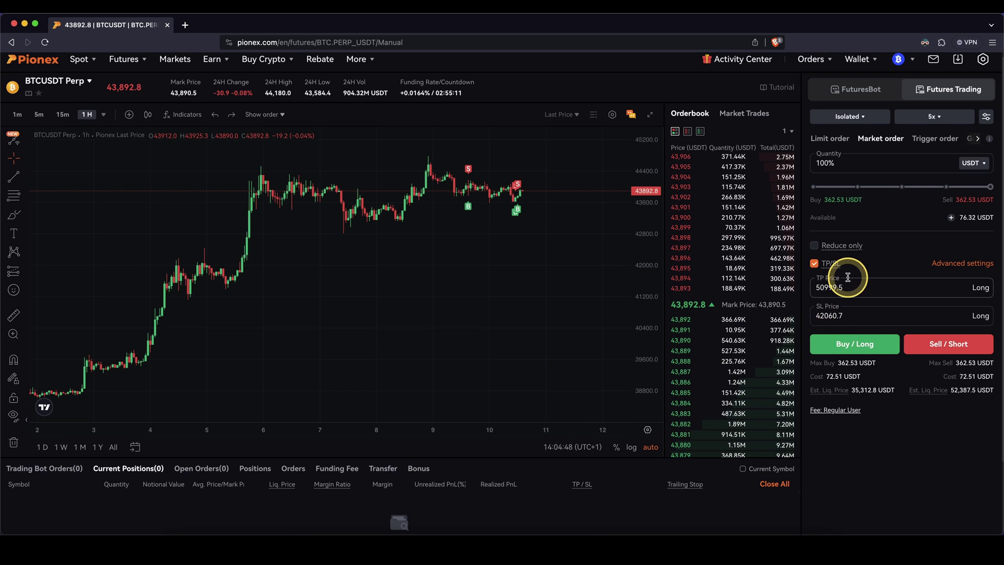
{"action": "left_click", "coordinate": [863, 343]}
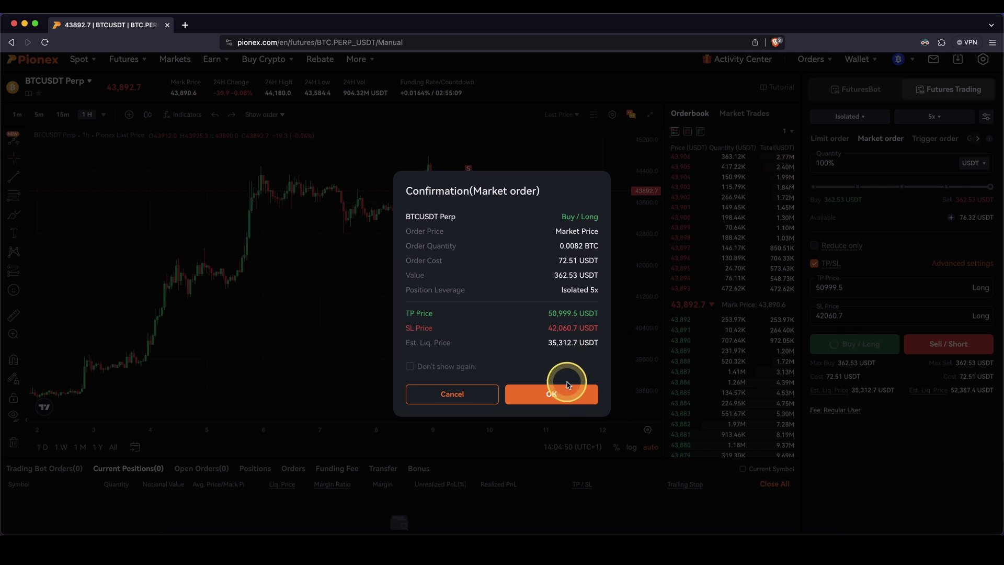
{"action": "left_click", "coordinate": [552, 392]}
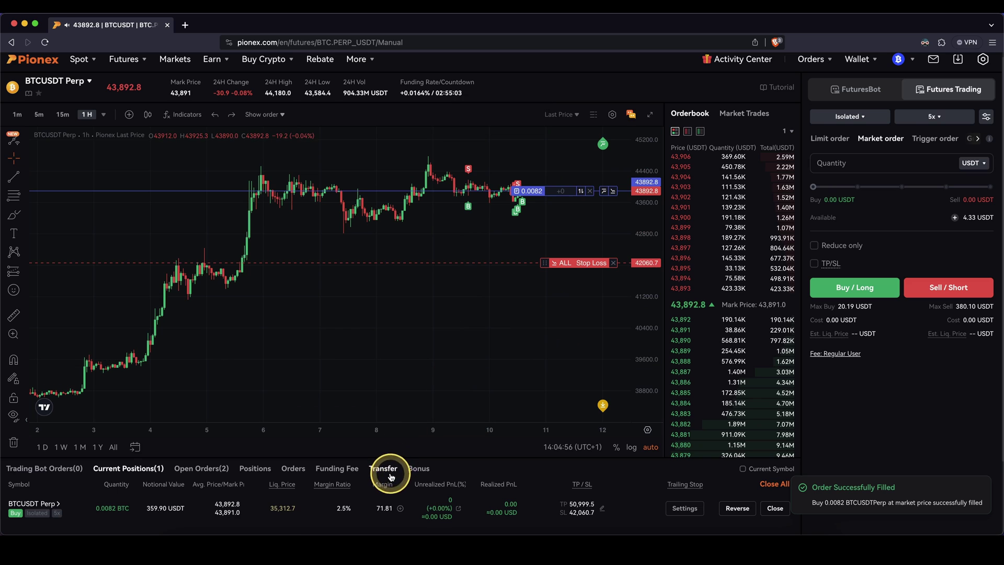
Examine the open BTCUSDT position's side, leverage, quantity, notional value, average and mark price, and liquidation price
{"action": "scroll", "coordinate": [366, 487], "scroll_direction": "down", "scroll_amount": 2}
{"action": "left_click_drag", "start_coordinate": [17, 438], "coordinate": [513, 441]}
{"action": "left_click_drag", "start_coordinate": [720, 437], "coordinate": [762, 431]}
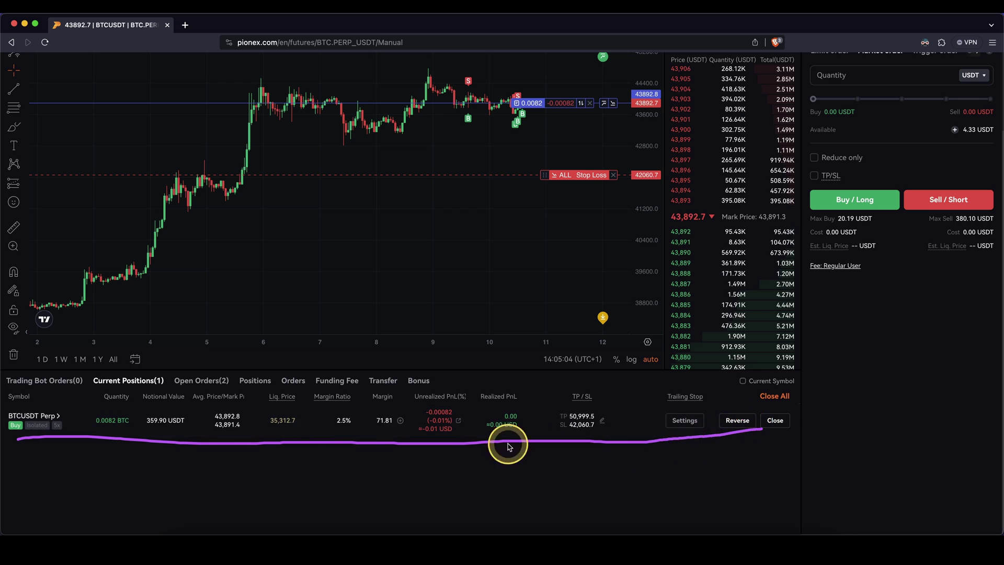
{"action": "left_click", "coordinate": [12, 420]}
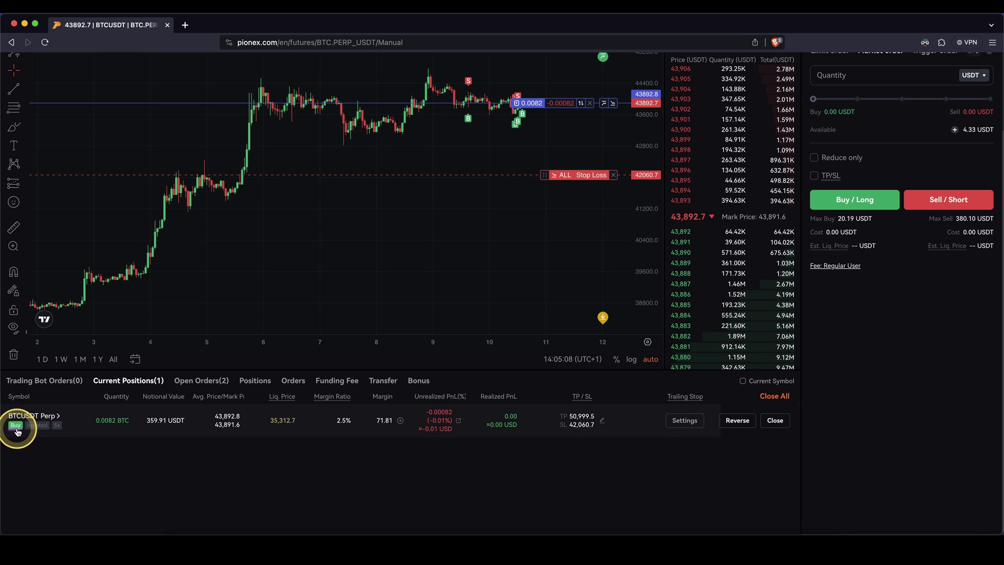
{"action": "left_click_drag", "start_coordinate": [17, 430], "coordinate": [54, 430]}
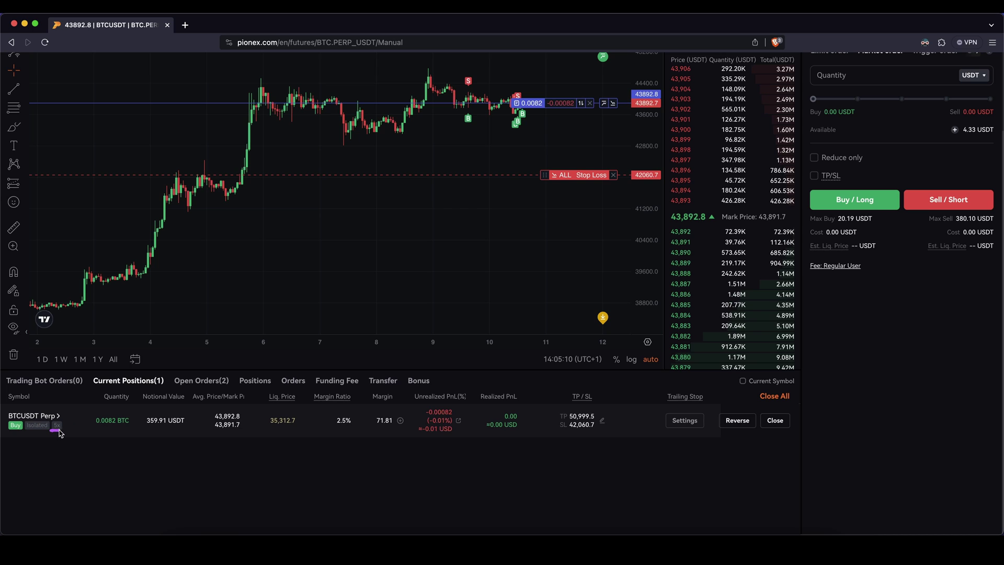
{"action": "left_click_drag", "start_coordinate": [97, 428], "coordinate": [107, 428]}
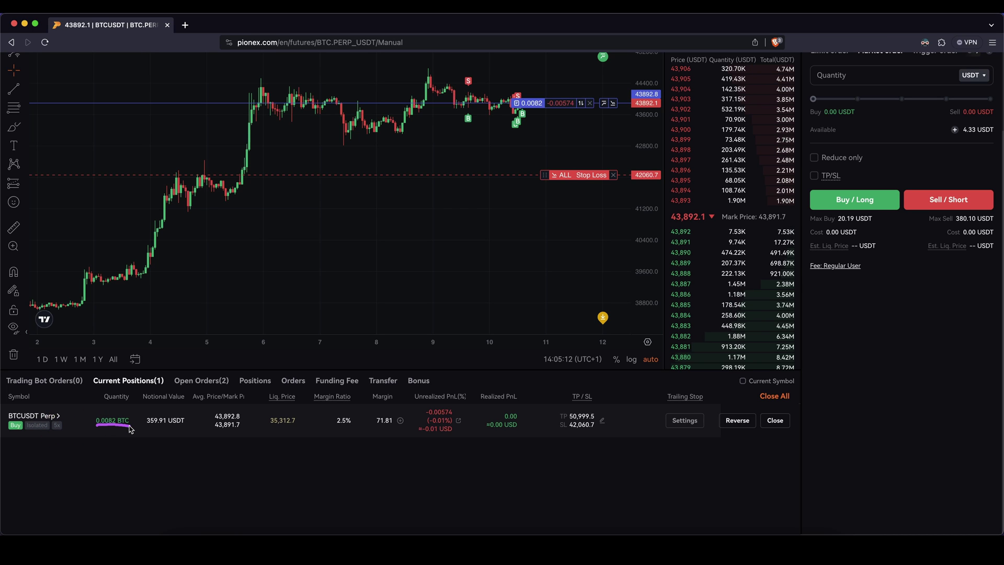
{"action": "left_click", "coordinate": [130, 429]}
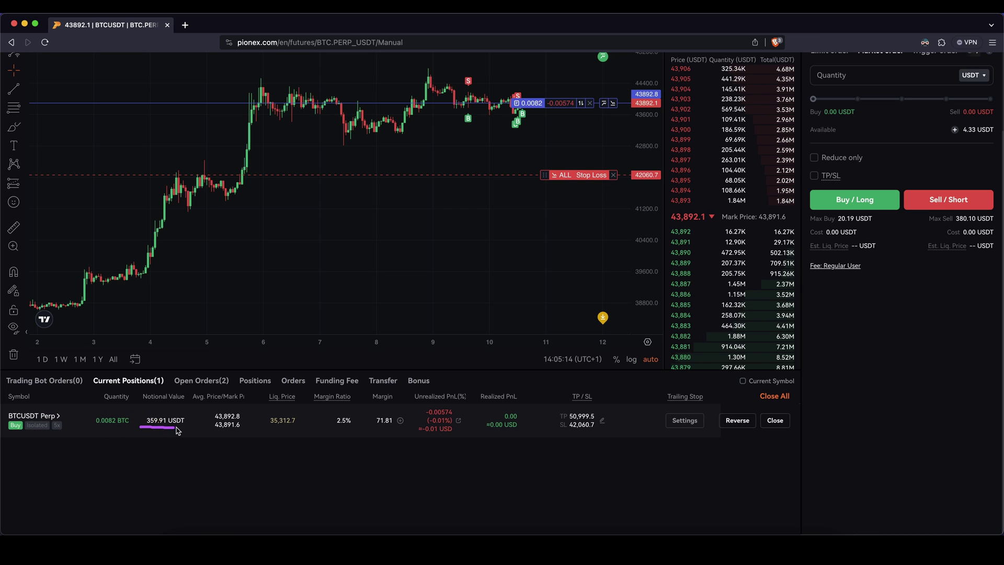
{"action": "left_click_drag", "start_coordinate": [177, 430], "coordinate": [184, 430]}
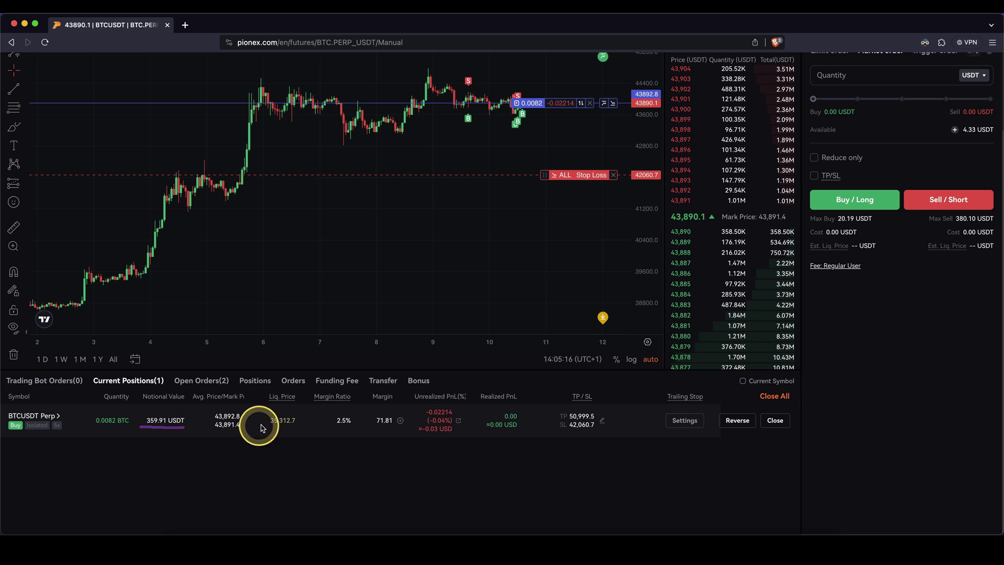
{"action": "mouse_move", "coordinate": [300, 434]}
{"action": "left_mouse_down"}
{"action": "mouse_move", "coordinate": [296, 410]}
{"action": "mouse_move", "coordinate": [262, 411]}
{"action": "left_mouse_up"}
Compress the chart's price scale so the take-profit, stop-loss and estimated liquidation price lines all fit in view
{"action": "scroll", "coordinate": [387, 466], "scroll_direction": "up", "scroll_amount": 1}
{"action": "scroll", "coordinate": [395, 468], "scroll_direction": "up", "scroll_amount": 2}
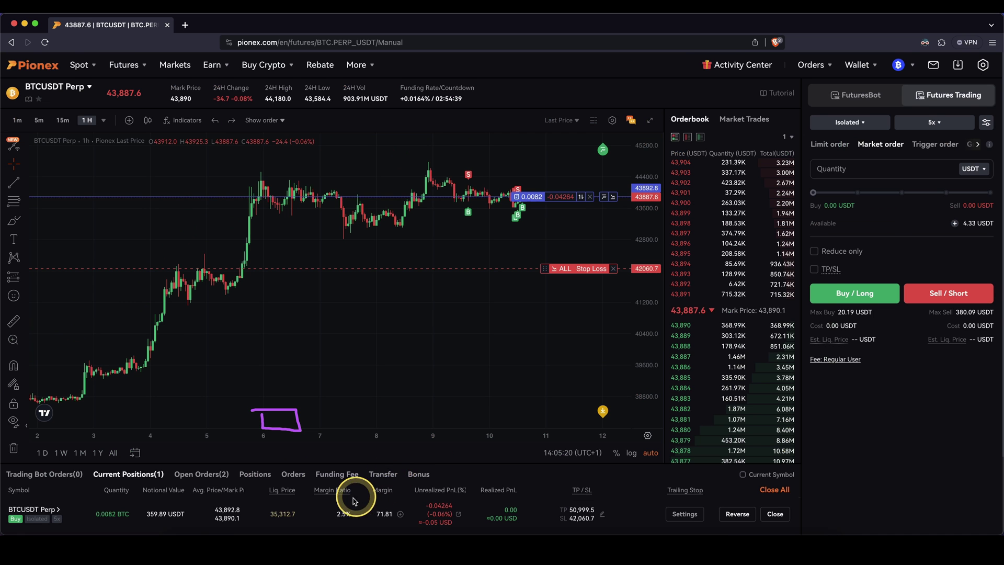
{"action": "scroll", "coordinate": [355, 494], "scroll_direction": "down", "scroll_amount": 1}
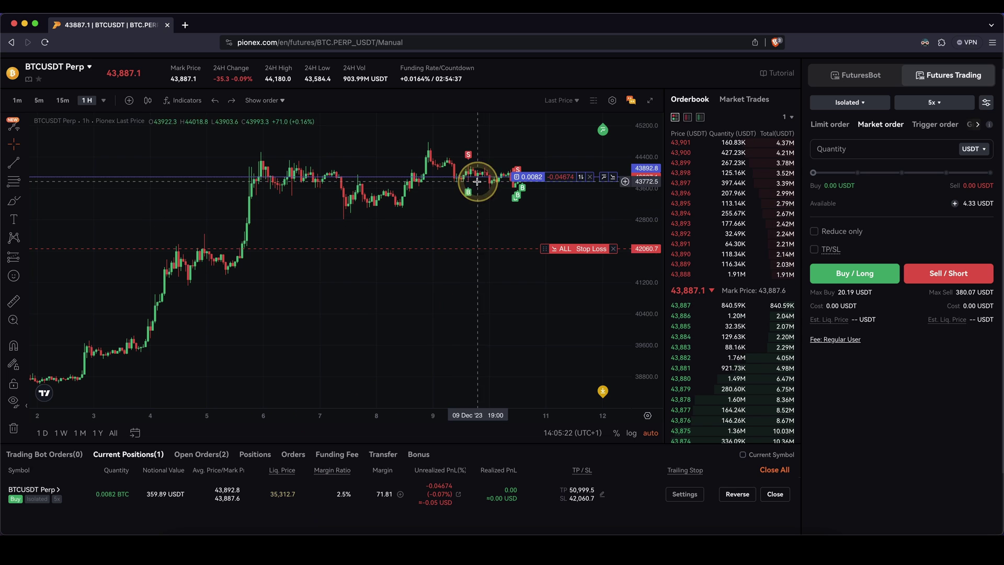
{"action": "left_click_drag", "start_coordinate": [477, 182], "coordinate": [542, 313]}
{"action": "mouse_move", "coordinate": [540, 234]}
{"action": "left_mouse_down"}
{"action": "mouse_move", "coordinate": [620, 258]}
{"action": "mouse_move", "coordinate": [610, 233]}
{"action": "left_mouse_up"}
{"action": "mouse_move", "coordinate": [501, 183]}
{"action": "left_mouse_down"}
{"action": "mouse_move", "coordinate": [551, 331]}
{"action": "mouse_move", "coordinate": [579, 350]}
{"action": "left_mouse_up"}
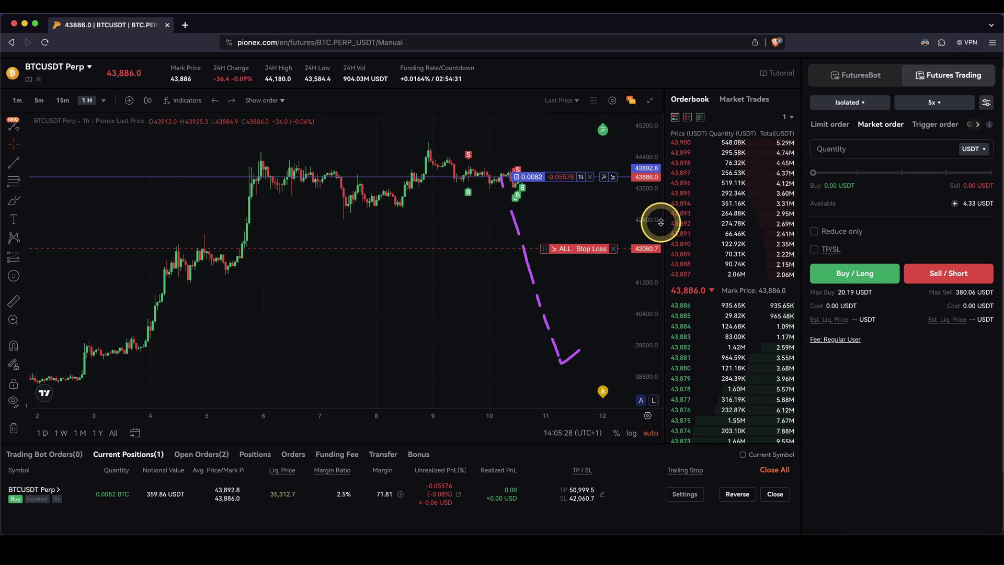
{"action": "left_click_drag", "start_coordinate": [654, 220], "coordinate": [648, 369]}
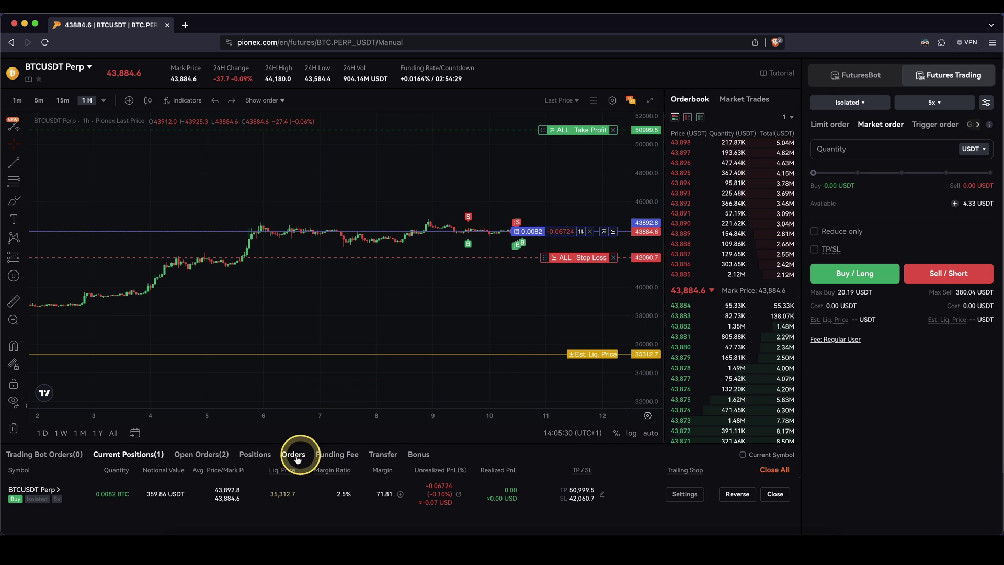
Compare the position's liquidation price and margin with the stop-loss and estimated liquidation lines on the chart
{"action": "left_click_drag", "start_coordinate": [265, 484], "coordinate": [309, 507]}
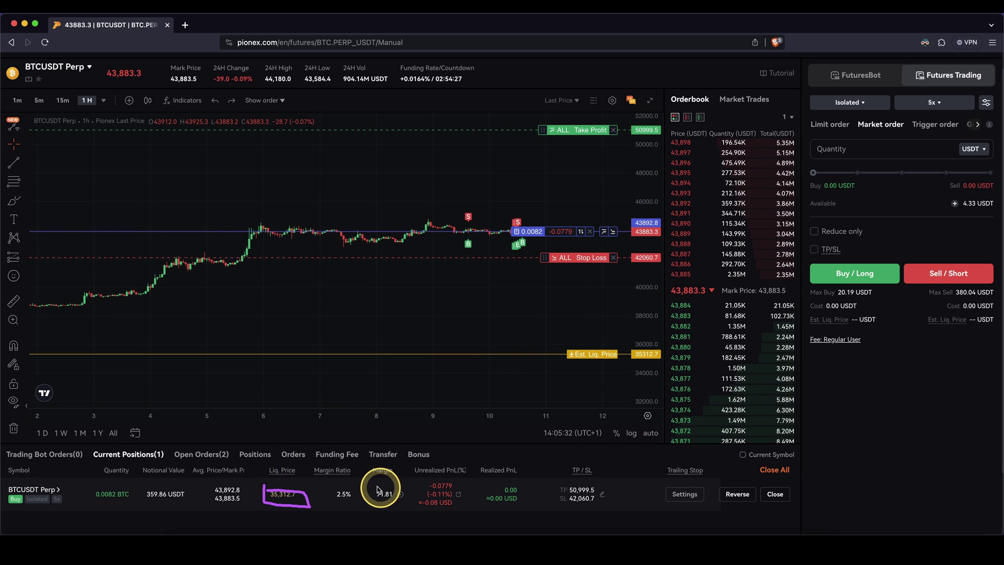
{"action": "mouse_move", "coordinate": [373, 499]}
{"action": "left_mouse_down"}
{"action": "mouse_move", "coordinate": [393, 504]}
{"action": "mouse_move", "coordinate": [374, 488]}
{"action": "left_mouse_up"}
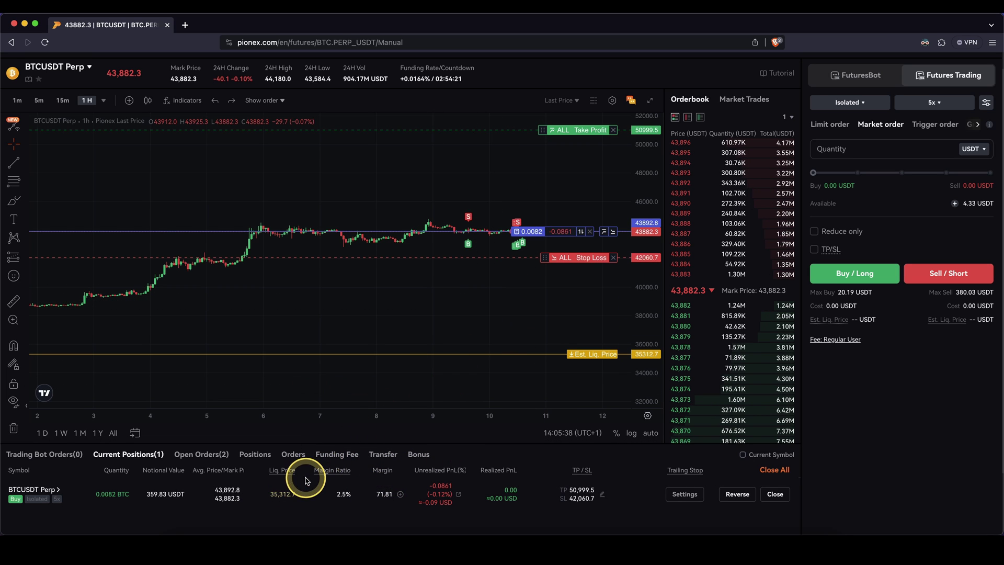
{"action": "left_click_drag", "start_coordinate": [375, 489], "coordinate": [369, 503]}
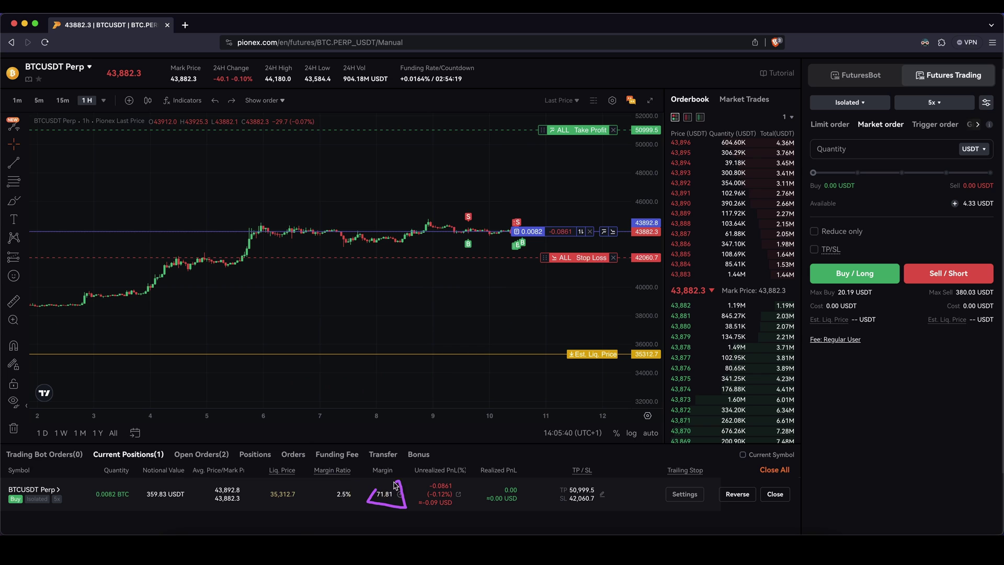
{"action": "mouse_move", "coordinate": [532, 239]}
{"action": "left_mouse_down"}
{"action": "mouse_move", "coordinate": [542, 268]}
{"action": "mouse_move", "coordinate": [607, 259]}
{"action": "mouse_move", "coordinate": [552, 251]}
{"action": "mouse_move", "coordinate": [547, 282]}
{"action": "mouse_move", "coordinate": [576, 352]}
{"action": "mouse_move", "coordinate": [627, 364]}
{"action": "mouse_move", "coordinate": [580, 350]}
{"action": "left_mouse_up"}
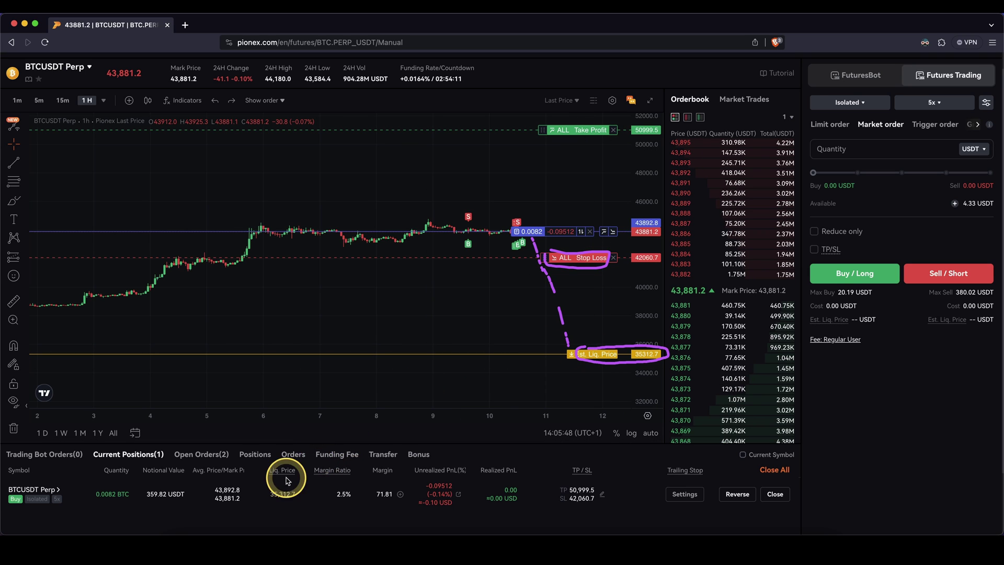
{"action": "left_click_drag", "start_coordinate": [282, 484], "coordinate": [271, 490]}
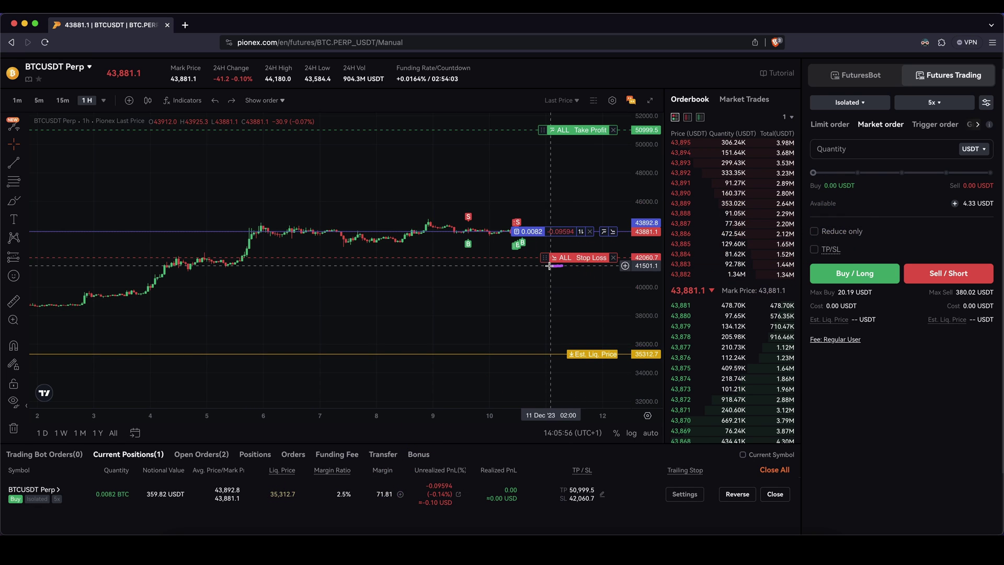
{"action": "mouse_move", "coordinate": [549, 266]}
{"action": "left_mouse_down"}
{"action": "mouse_move", "coordinate": [616, 270]}
{"action": "mouse_move", "coordinate": [568, 274]}
{"action": "mouse_move", "coordinate": [617, 264]}
{"action": "left_mouse_up"}
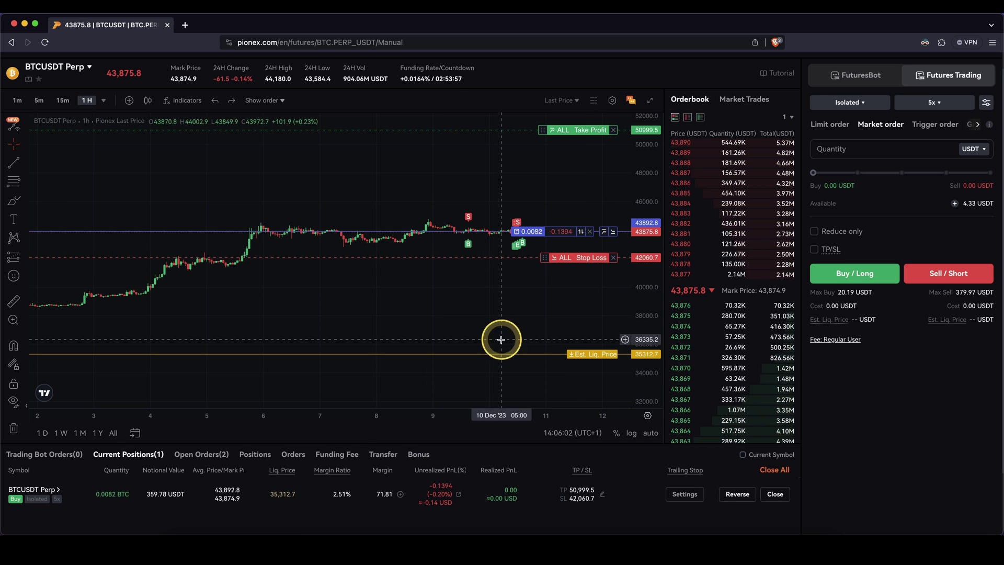
{"action": "mouse_move", "coordinate": [265, 486]}
{"action": "left_mouse_down"}
{"action": "mouse_move", "coordinate": [265, 497]}
{"action": "mouse_move", "coordinate": [305, 478]}
{"action": "mouse_move", "coordinate": [268, 484]}
{"action": "left_mouse_up"}
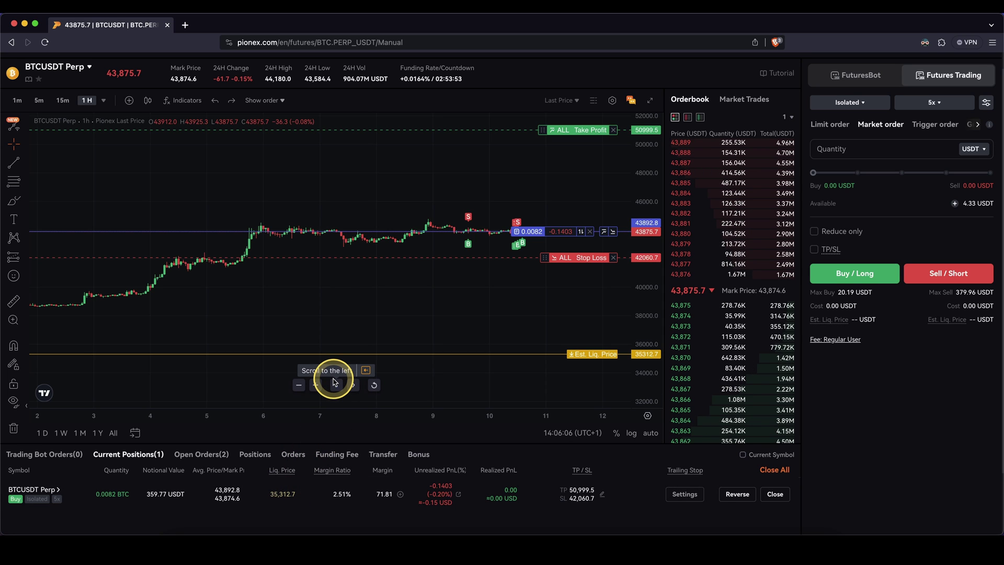
{"action": "left_click_drag", "start_coordinate": [367, 485], "coordinate": [376, 501]}
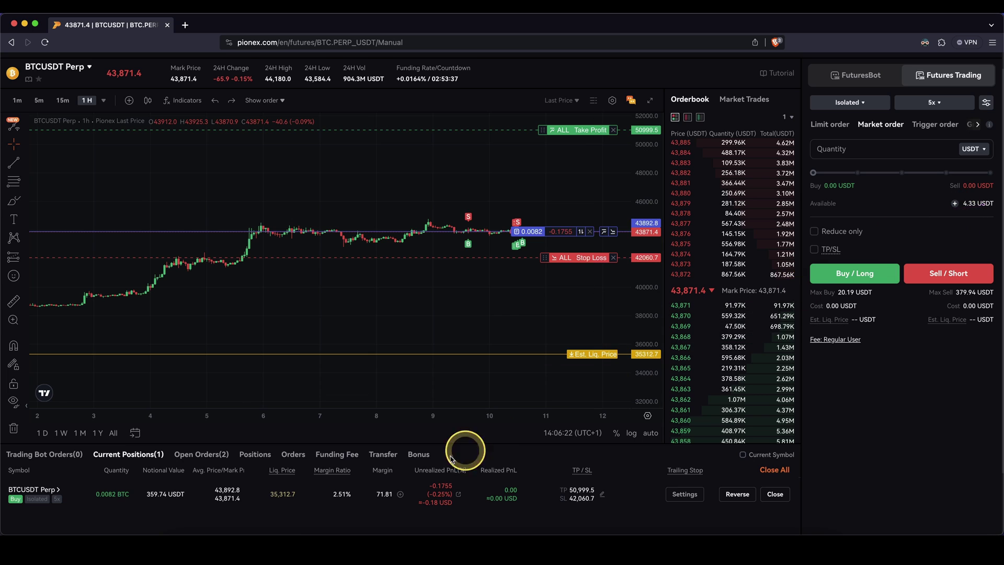
Check the position's margin, unrealized PnL and TP/SL prices against the take-profit and stop-loss lines on the chart
{"action": "left_click", "coordinate": [389, 533]}
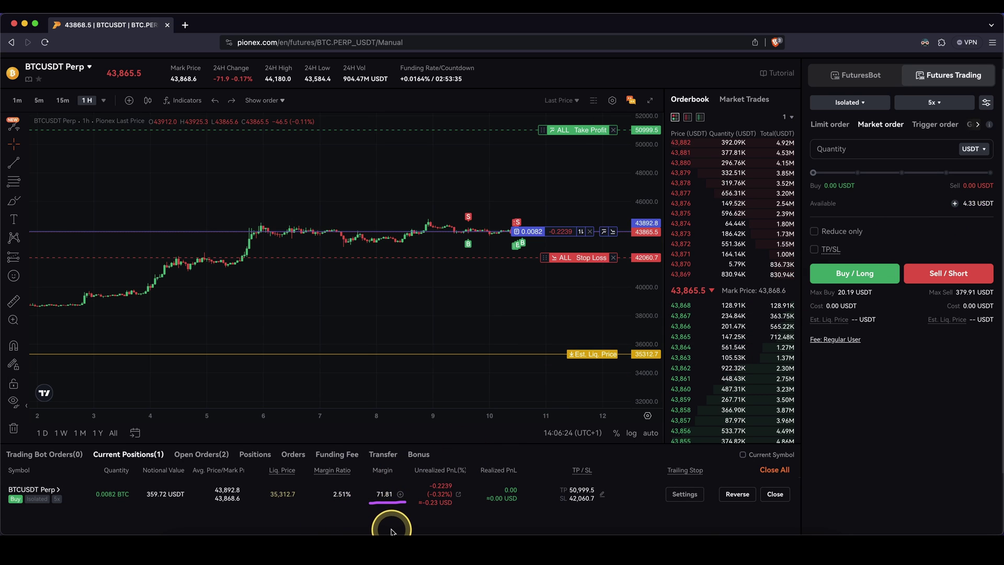
{"action": "mouse_move", "coordinate": [409, 508]}
{"action": "left_mouse_down"}
{"action": "mouse_move", "coordinate": [480, 520]}
{"action": "mouse_move", "coordinate": [434, 483]}
{"action": "left_mouse_up"}
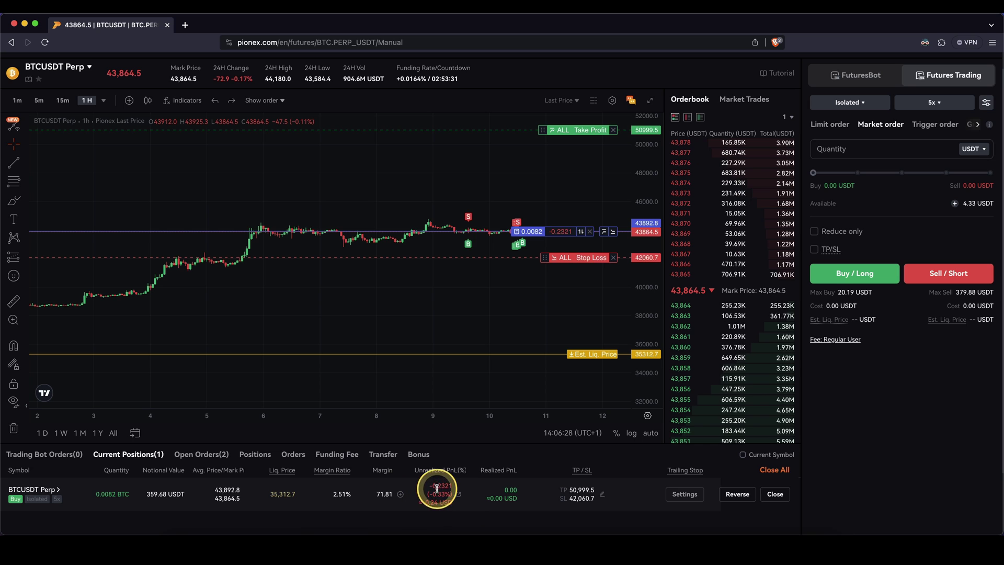
{"action": "left_click_drag", "start_coordinate": [646, 280], "coordinate": [648, 144]}
{"action": "left_click_drag", "start_coordinate": [657, 206], "coordinate": [473, 238]}
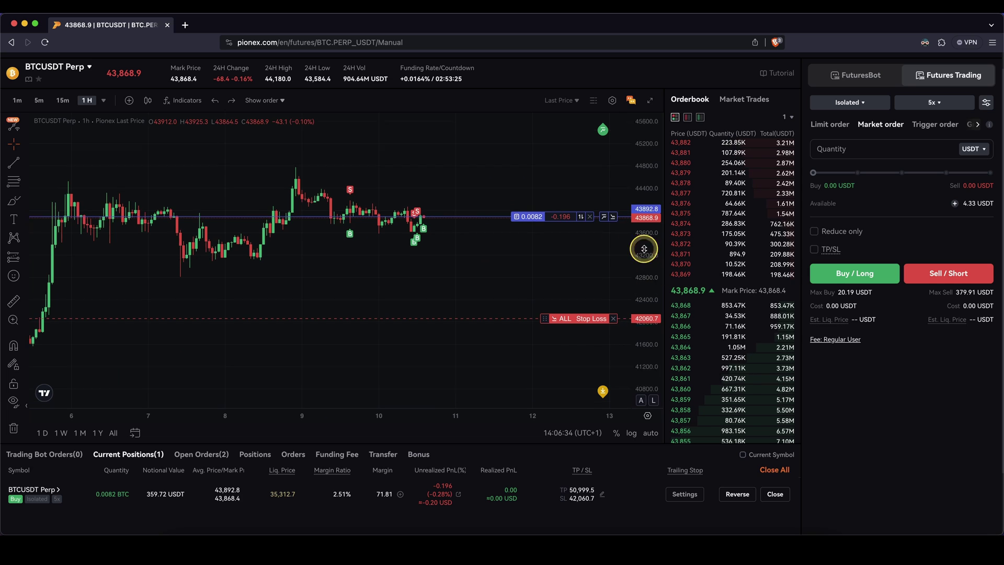
{"action": "left_click_drag", "start_coordinate": [635, 228], "coordinate": [617, 298]}
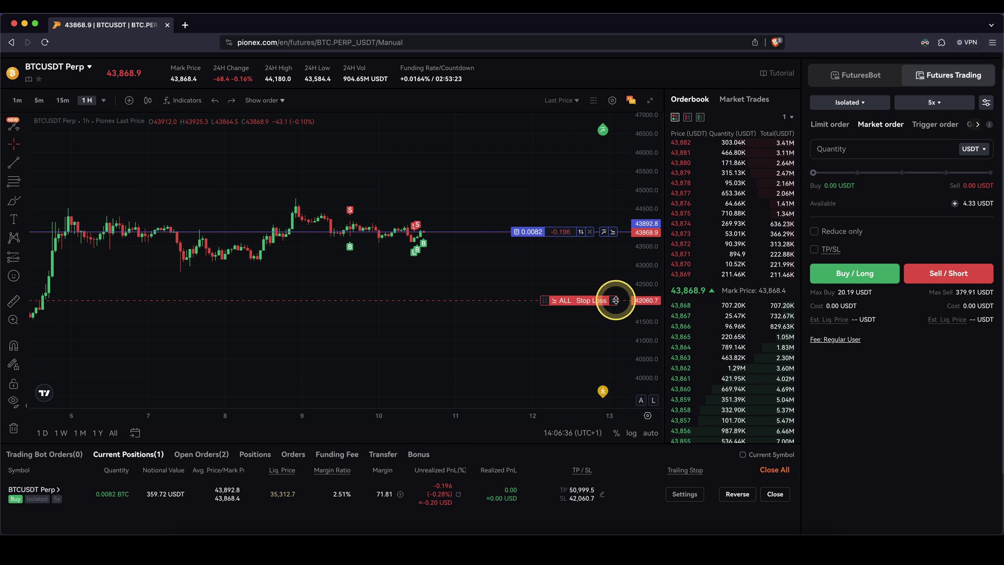
{"action": "scroll", "coordinate": [538, 274], "scroll_direction": "down", "scroll_amount": 3}
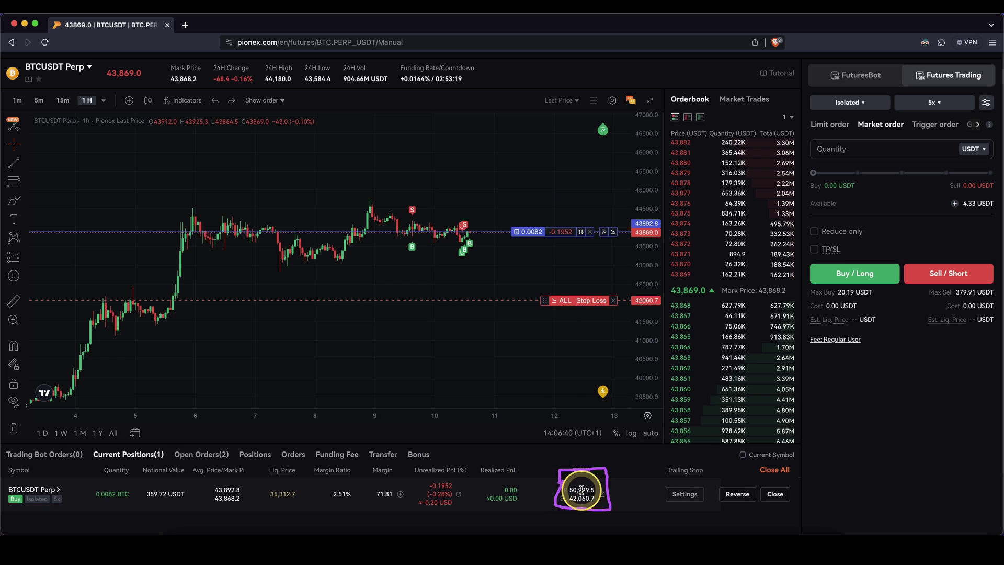
{"action": "left_click_drag", "start_coordinate": [648, 178], "coordinate": [556, 146]}
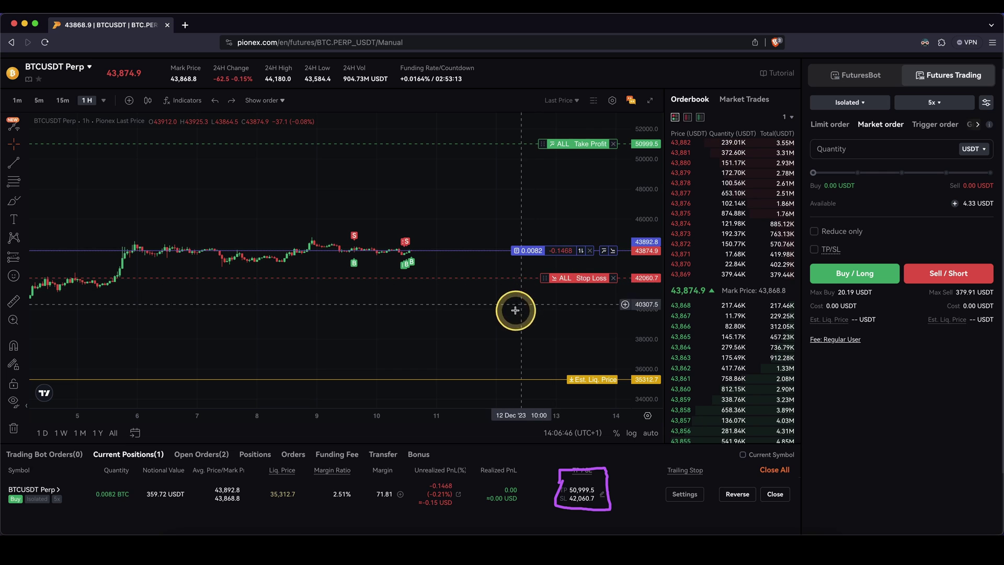
Open the position's TP/SL orders, inspect the existing take profit's trigger price and quantity settings, and leave them unmodified
{"action": "left_click", "coordinate": [603, 499]}
{"action": "left_click", "coordinate": [500, 385]}
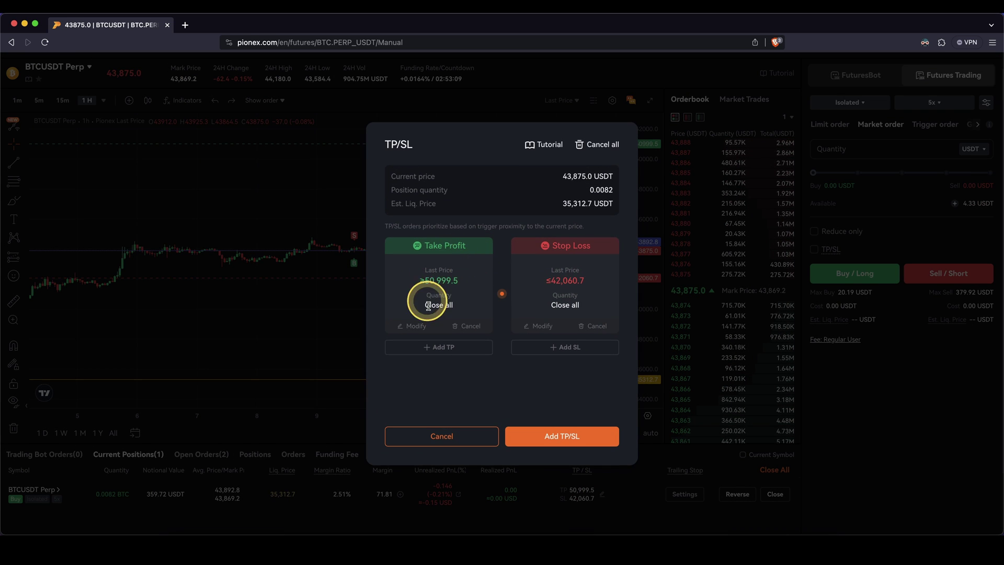
{"action": "left_click", "coordinate": [413, 328]}
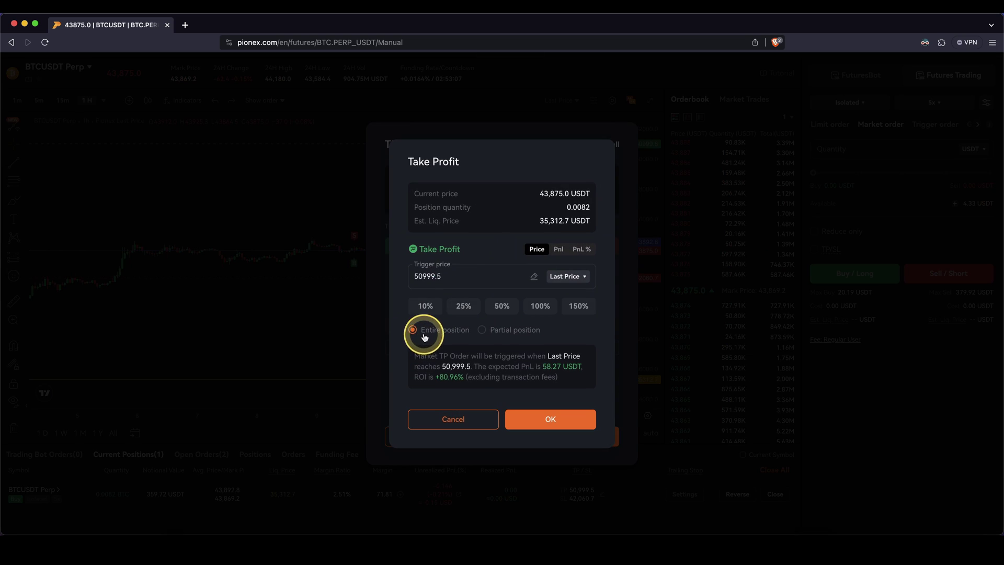
{"action": "left_click", "coordinate": [464, 416]}
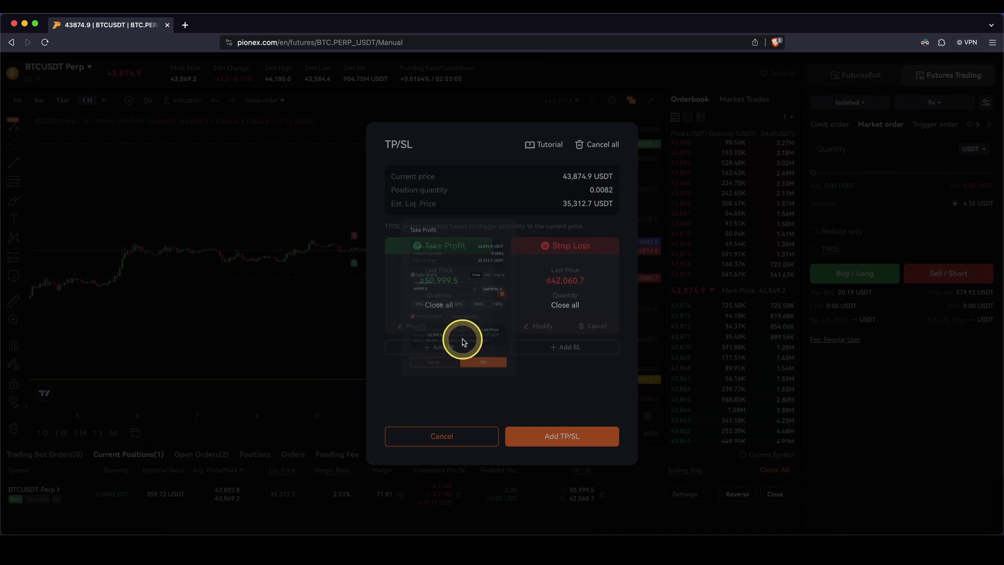
Add a partial-position take profit based on PnL with a profit amount of 10 USDT, closing 25% (0.0021) of the position
{"action": "left_click", "coordinate": [434, 348]}
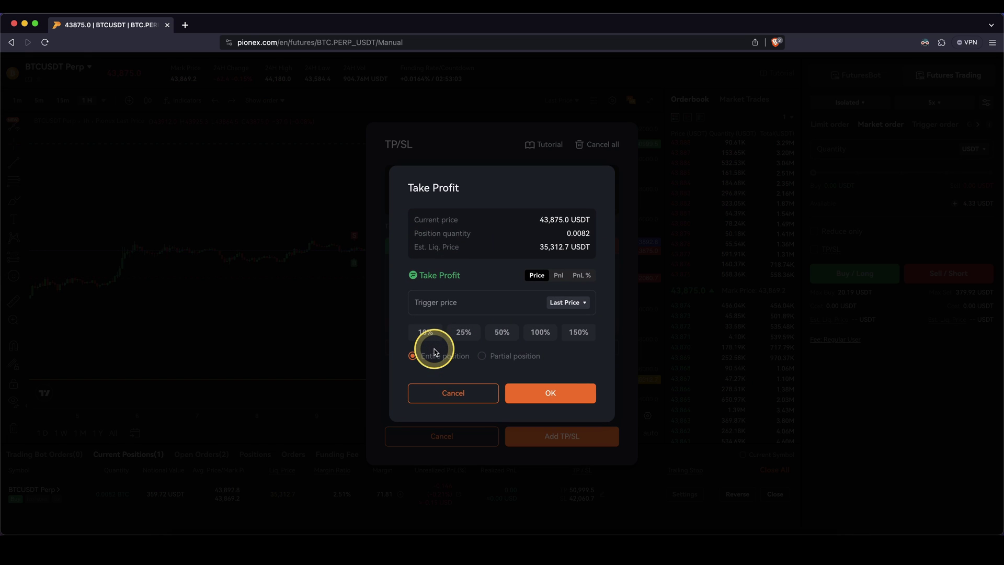
{"action": "left_click", "coordinate": [482, 356]}
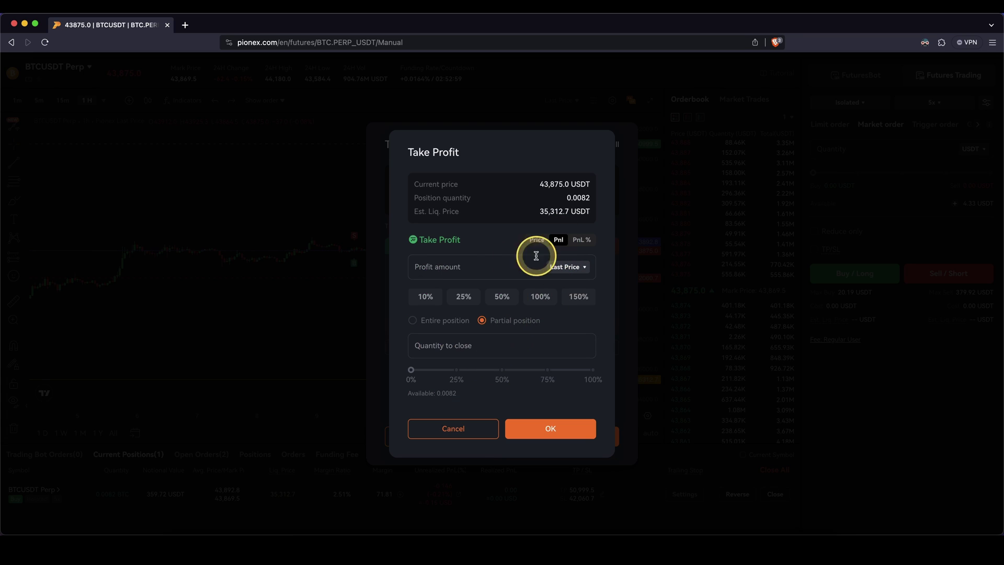
{"action": "left_click", "coordinate": [458, 269]}
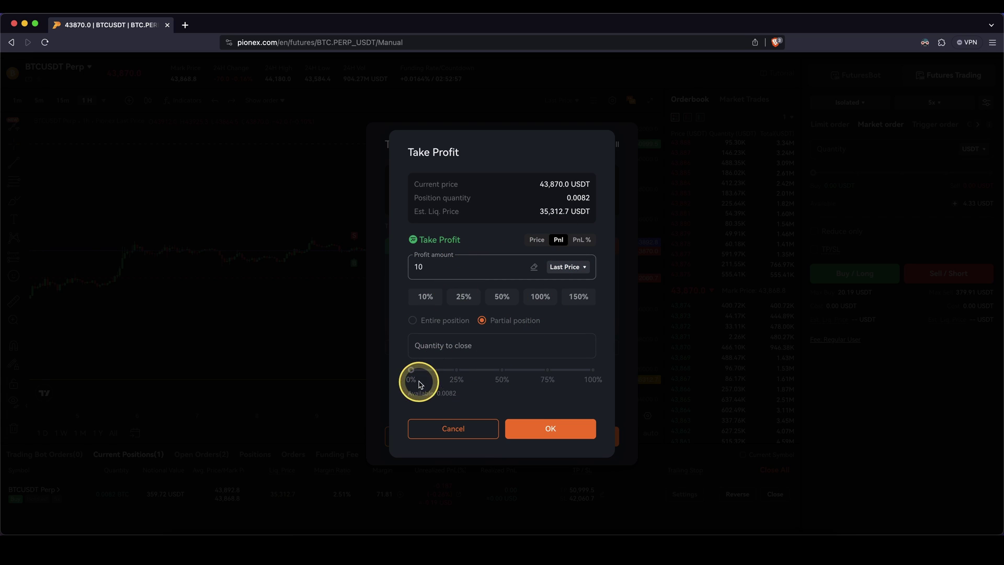
{"action": "left_click_drag", "start_coordinate": [411, 368], "coordinate": [452, 371]}
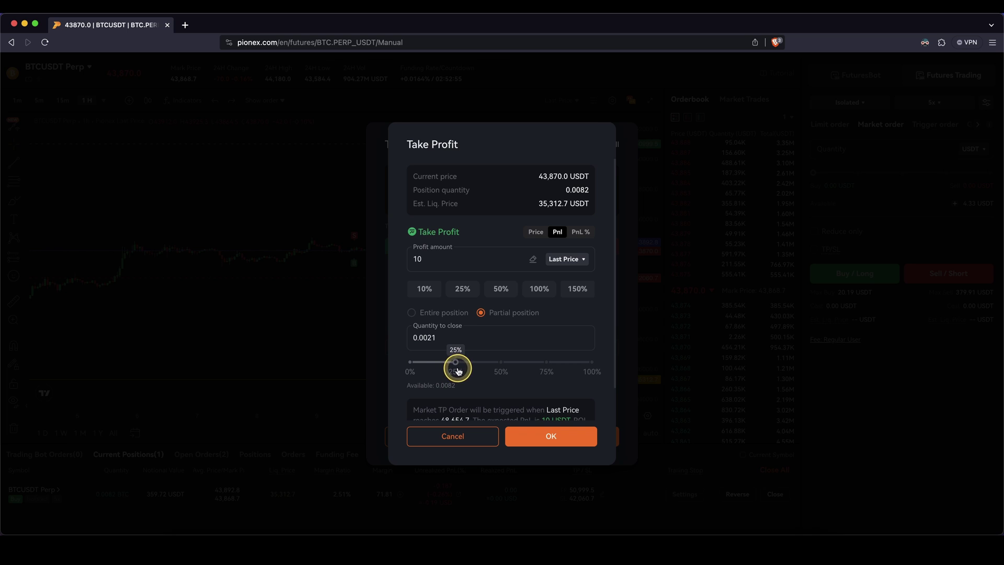
{"action": "left_click", "coordinate": [530, 433]}
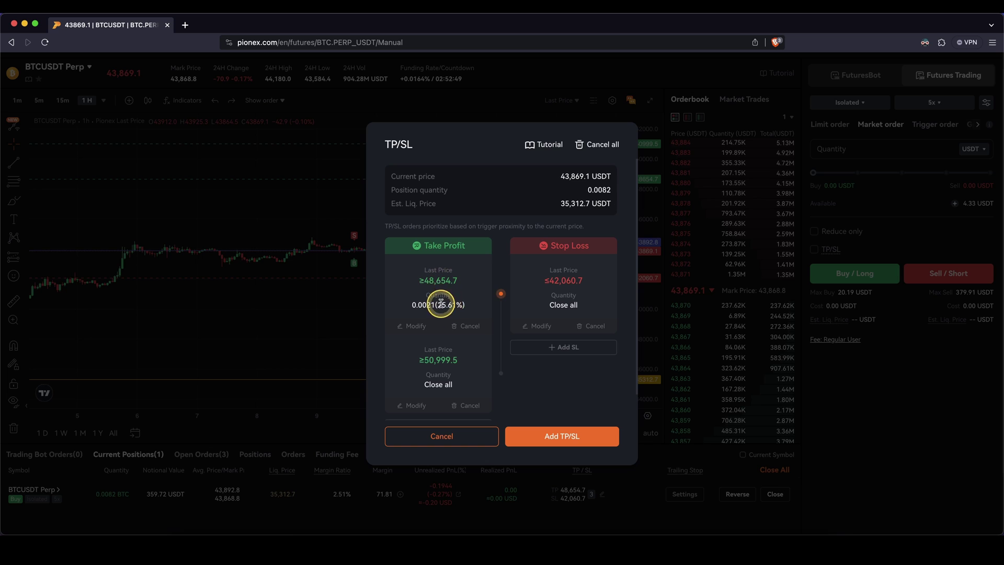
Review the partial and close-all take-profit orders, inspect the close-all order's settings, and close the TP/SL dialog
{"action": "left_click_drag", "start_coordinate": [429, 364], "coordinate": [432, 304]}
{"action": "scroll", "coordinate": [468, 349], "scroll_direction": "down", "scroll_amount": 2}
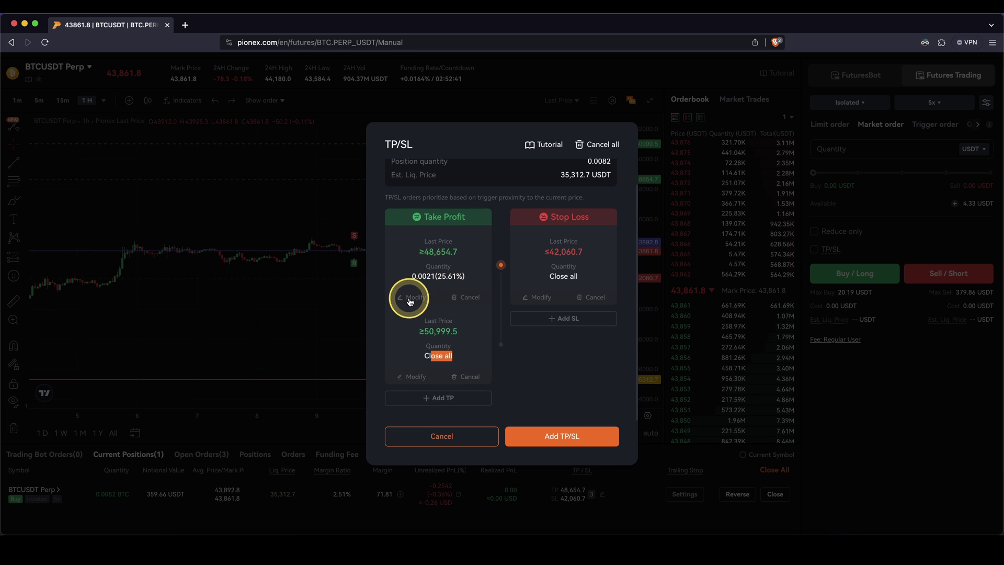
{"action": "left_click", "coordinate": [412, 376]}
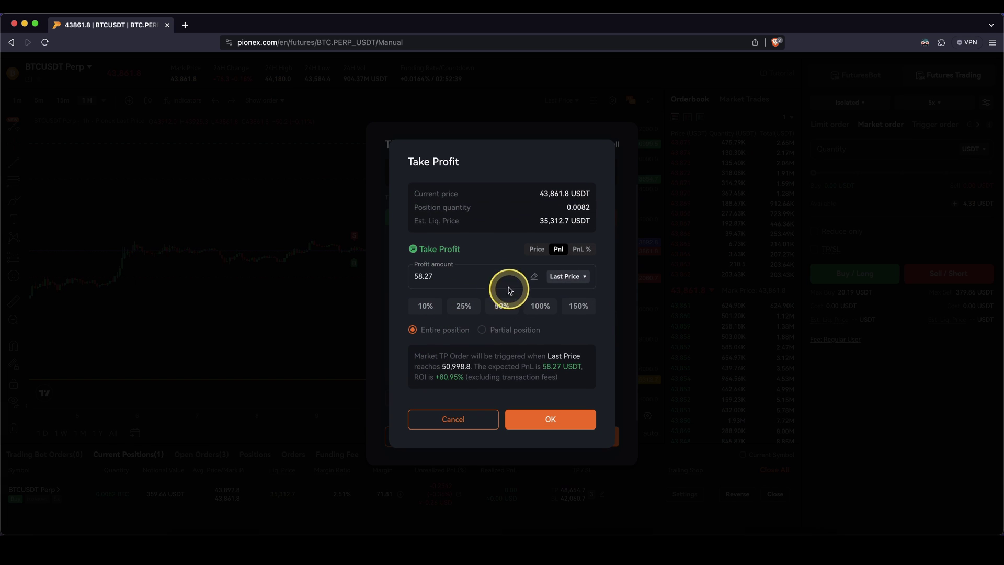
{"action": "left_click", "coordinate": [470, 416]}
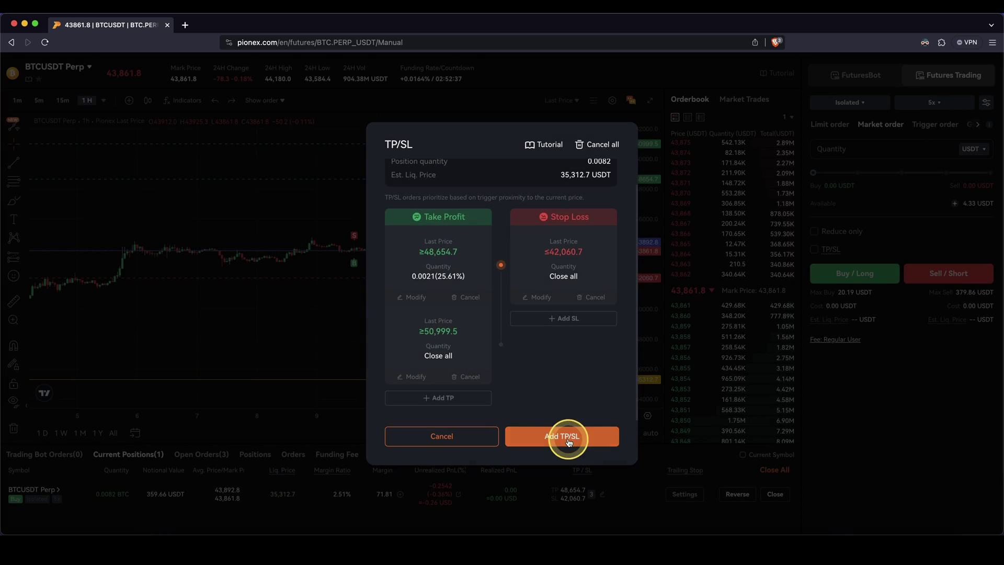
{"action": "left_click", "coordinate": [565, 434]}
{"action": "left_click", "coordinate": [604, 402]}
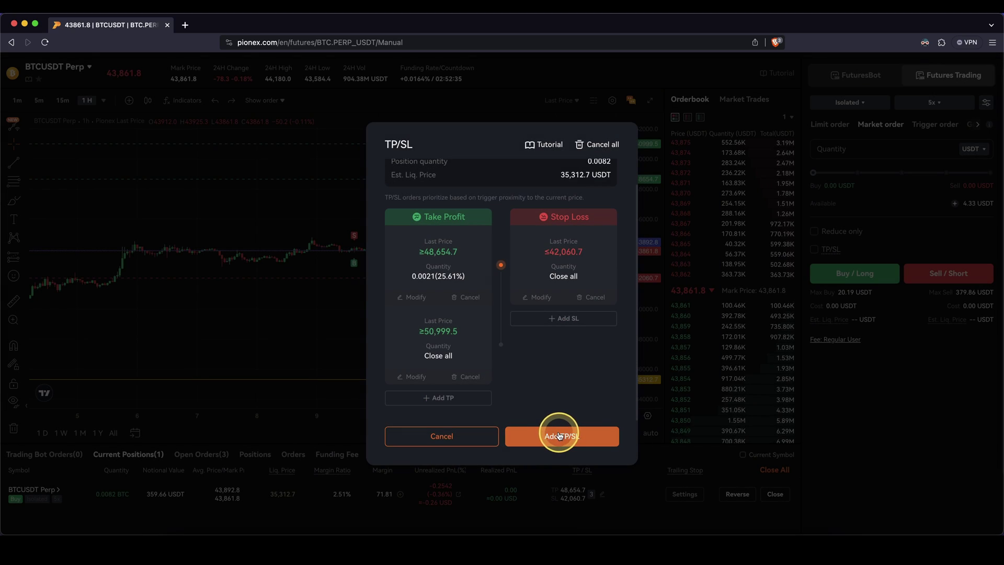
{"action": "left_click", "coordinate": [566, 445]}
{"action": "left_click", "coordinate": [560, 403]}
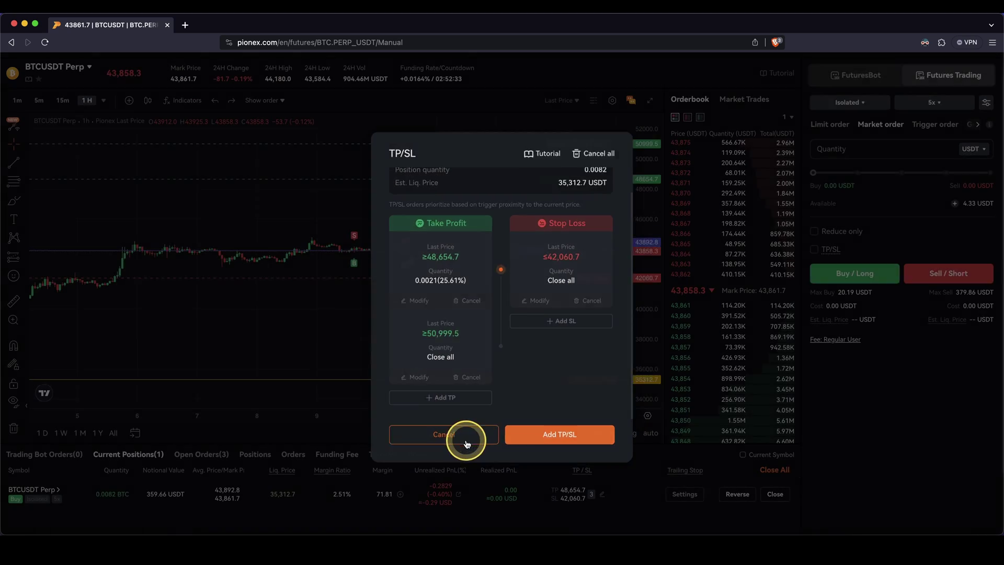
{"action": "left_click", "coordinate": [464, 437]}
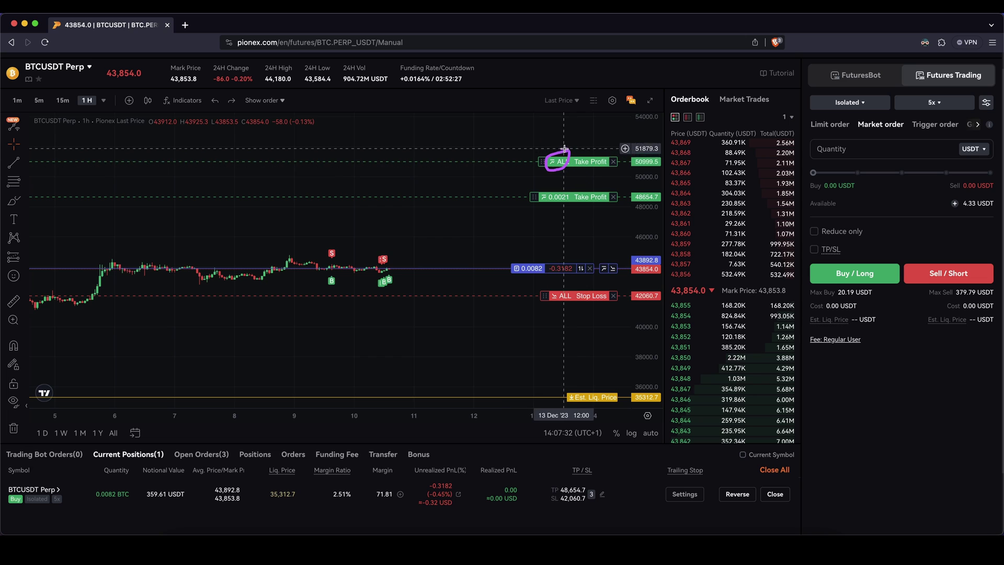
Compare the close-all and 0.0021 take-profit lines on the price chart
{"action": "left_click", "coordinate": [555, 161]}
{"action": "left_click_drag", "start_coordinate": [545, 187], "coordinate": [615, 214]}
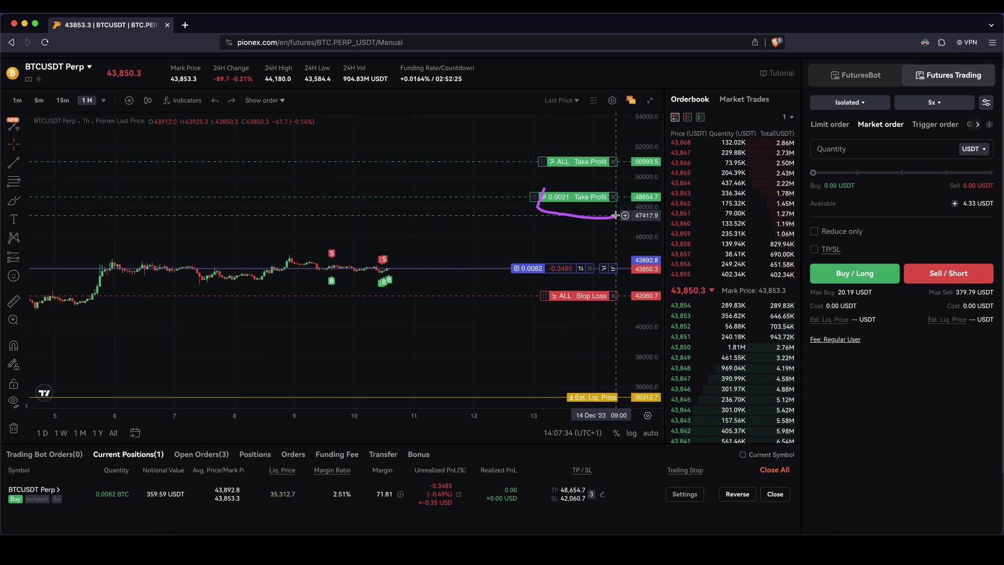
{"action": "mouse_move", "coordinate": [550, 197]}
{"action": "left_mouse_down"}
{"action": "mouse_move", "coordinate": [567, 209]}
{"action": "mouse_move", "coordinate": [549, 236]}
{"action": "mouse_move", "coordinate": [550, 199]}
{"action": "left_mouse_up"}
Start an entire-position take profit from the chart's position line with a trigger price of about 46,057, and discard it
{"action": "left_click", "coordinate": [605, 269]}
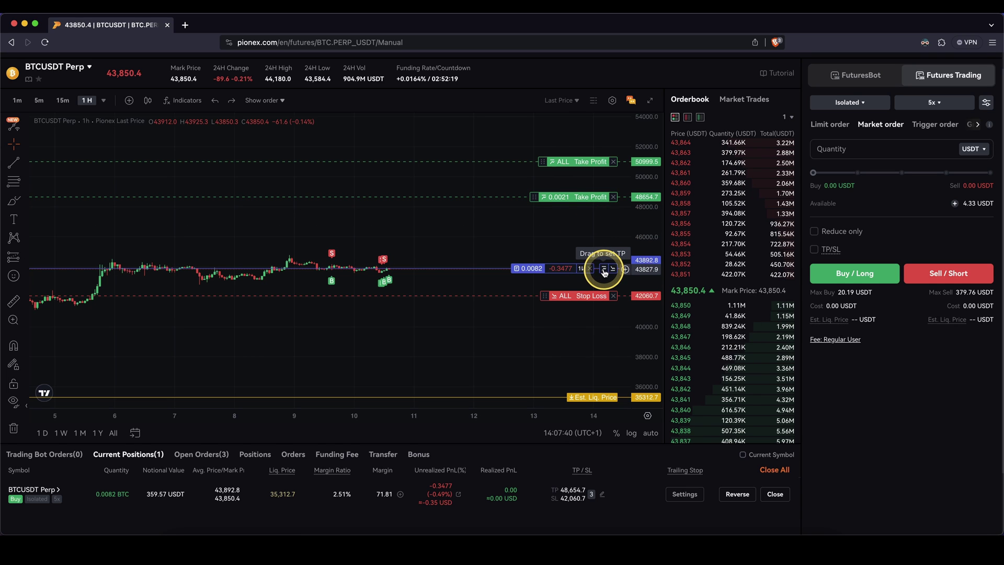
{"action": "left_click_drag", "start_coordinate": [605, 271], "coordinate": [609, 238]}
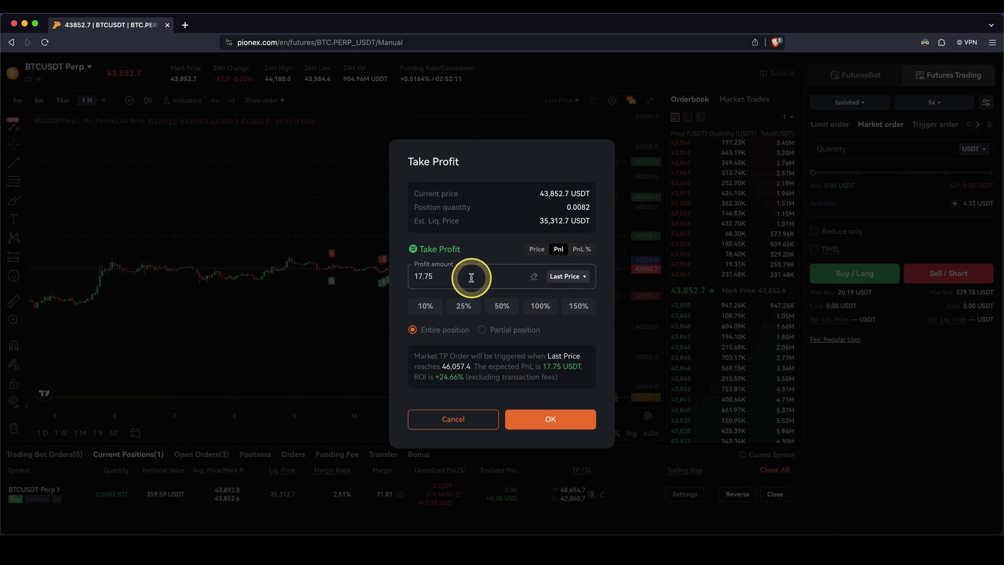
{"action": "left_click", "coordinate": [466, 419]}
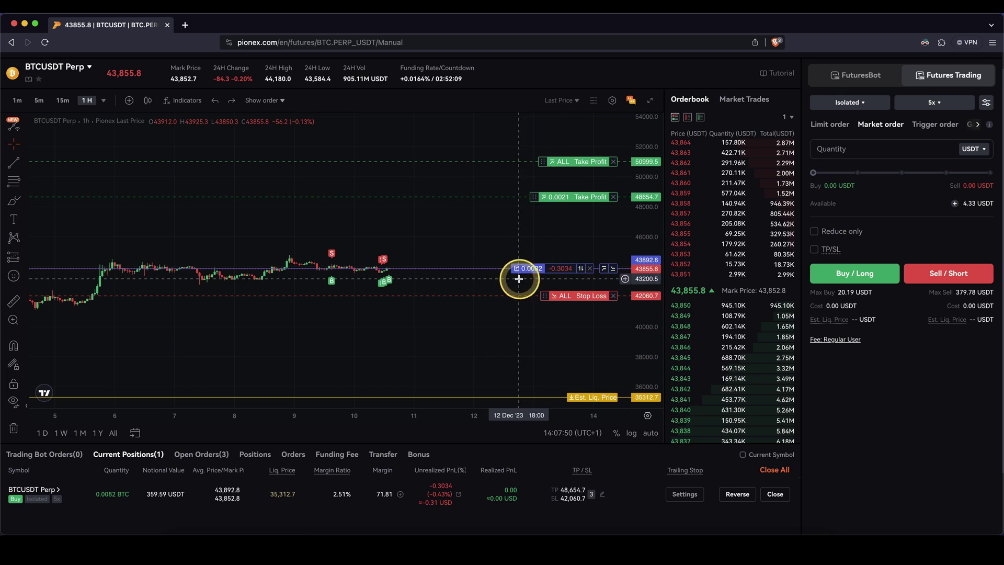
Cancel the partial 0.0021 take-profit order directly on the chart
{"action": "left_click", "coordinate": [613, 198]}
{"action": "left_click", "coordinate": [531, 318]}
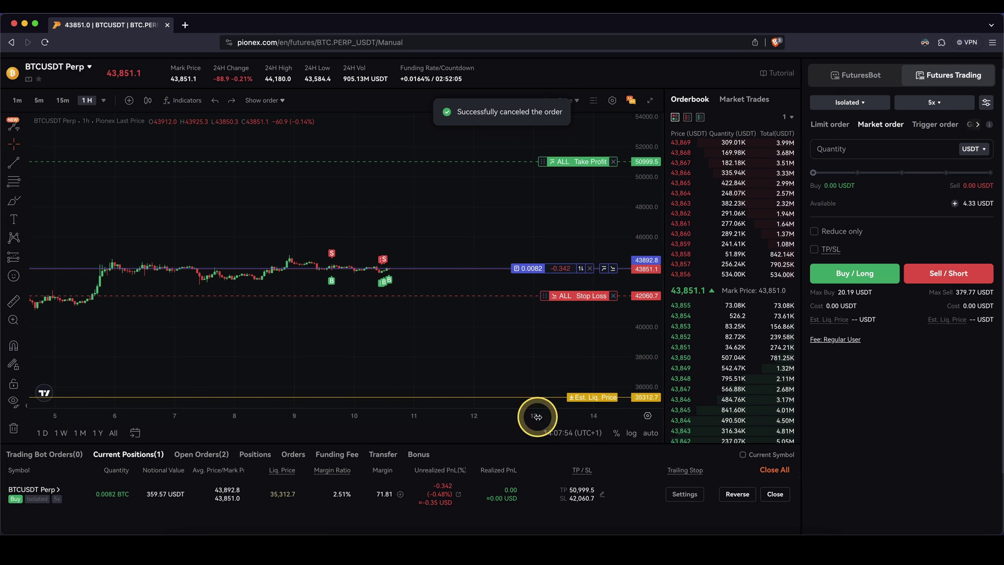
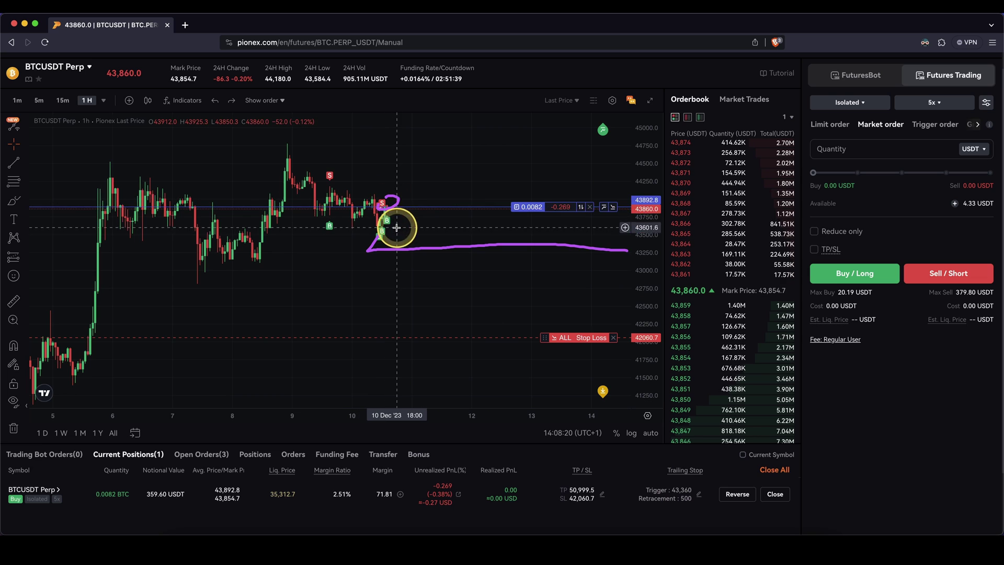
Examine how the trailing stop's trigger price and retracement follow a rising BTCUSDT price on the chart
{"action": "left_click_drag", "start_coordinate": [387, 209], "coordinate": [459, 137]}
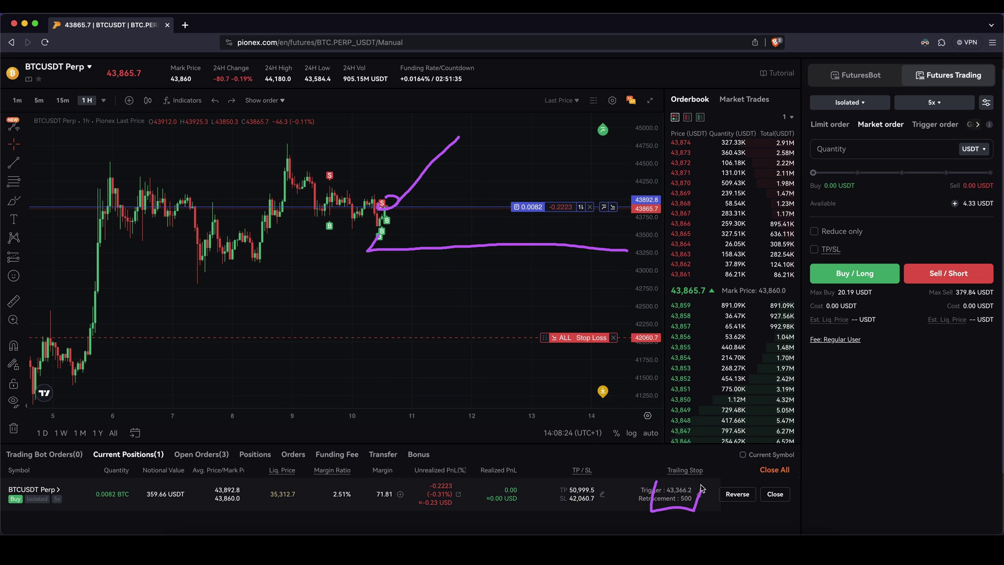
{"action": "left_click", "coordinate": [682, 504]}
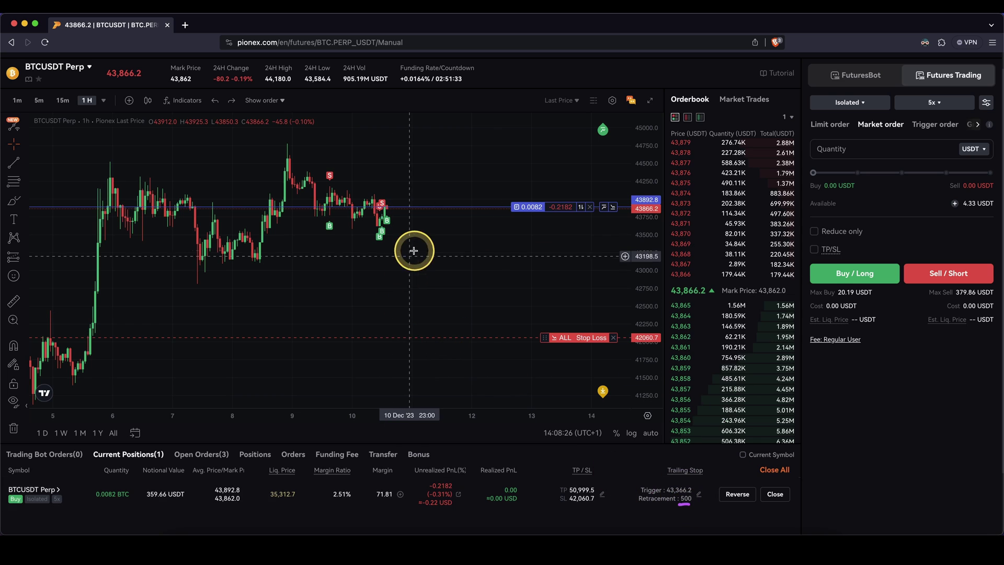
{"action": "left_click_drag", "start_coordinate": [385, 207], "coordinate": [455, 124]}
{"action": "left_click_drag", "start_coordinate": [355, 251], "coordinate": [604, 253]}
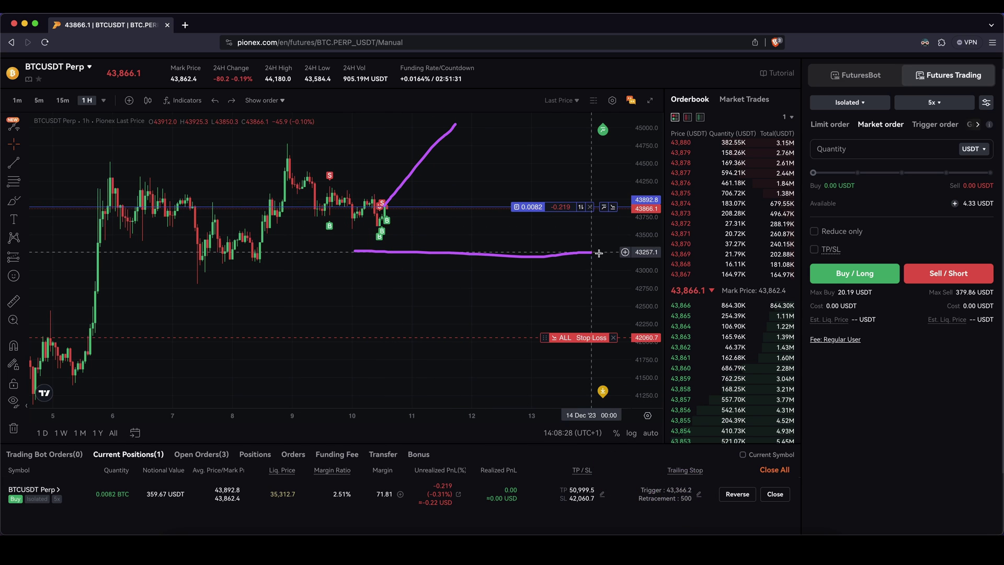
{"action": "left_click_drag", "start_coordinate": [404, 245], "coordinate": [463, 195]}
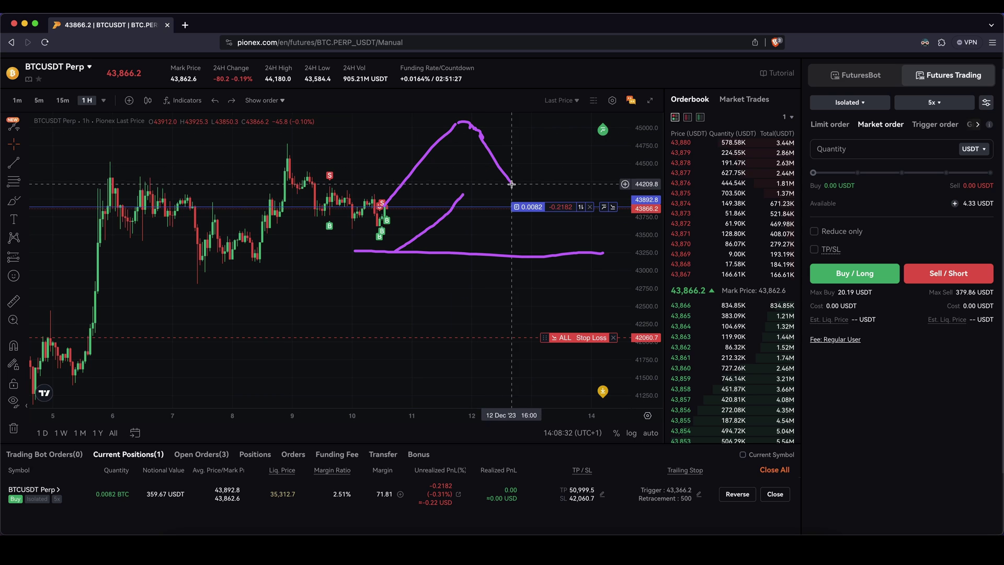
Compare where the raised trailing stop would exit after a price reversal with the fixed stop-loss line on the chart
{"action": "left_click_drag", "start_coordinate": [511, 184], "coordinate": [477, 191]}
{"action": "left_click_drag", "start_coordinate": [522, 190], "coordinate": [545, 186]}
{"action": "left_click_drag", "start_coordinate": [575, 185], "coordinate": [583, 184]}
{"action": "left_click_drag", "start_coordinate": [588, 184], "coordinate": [594, 185]}
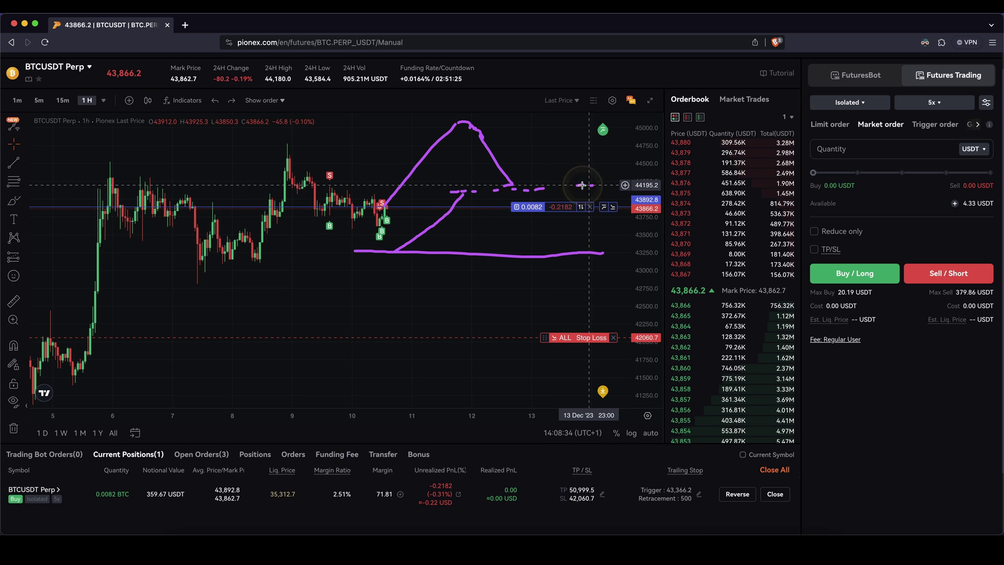
{"action": "left_click_drag", "start_coordinate": [496, 188], "coordinate": [515, 190]}
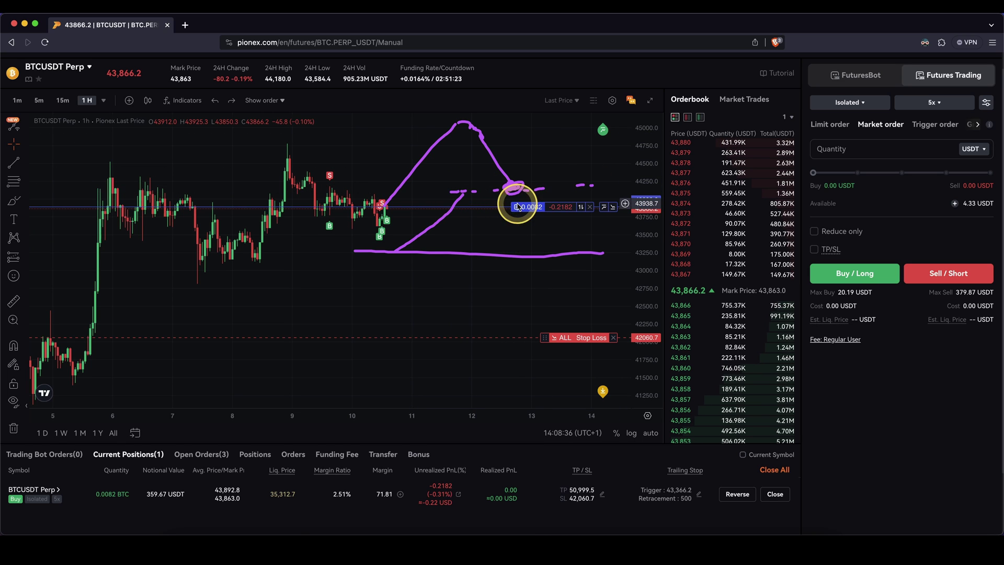
{"action": "mouse_move", "coordinate": [580, 315]}
{"action": "left_mouse_down"}
{"action": "mouse_move", "coordinate": [538, 332]}
{"action": "mouse_move", "coordinate": [530, 348]}
{"action": "mouse_move", "coordinate": [606, 332]}
{"action": "left_mouse_up"}
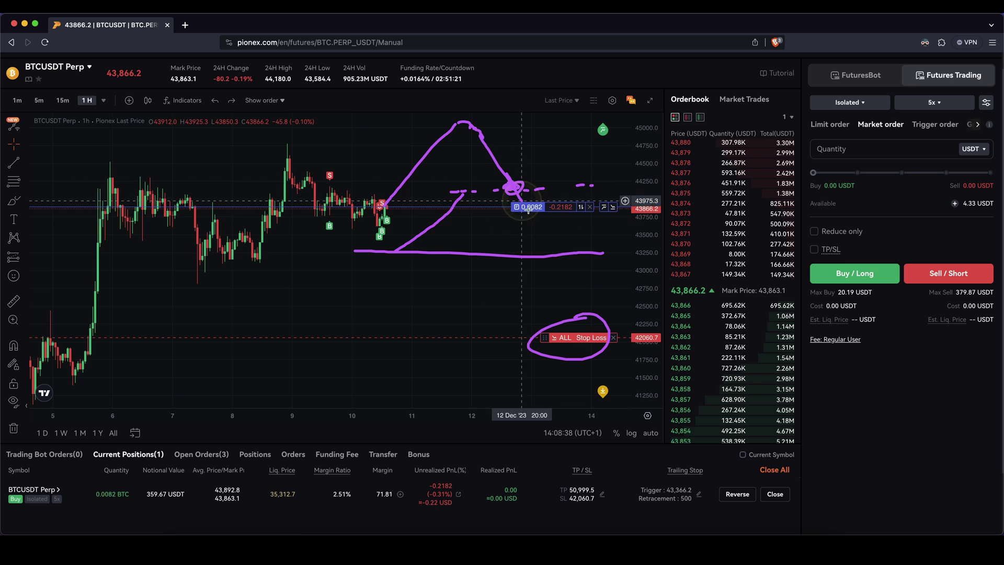
{"action": "left_click_drag", "start_coordinate": [512, 186], "coordinate": [601, 337]}
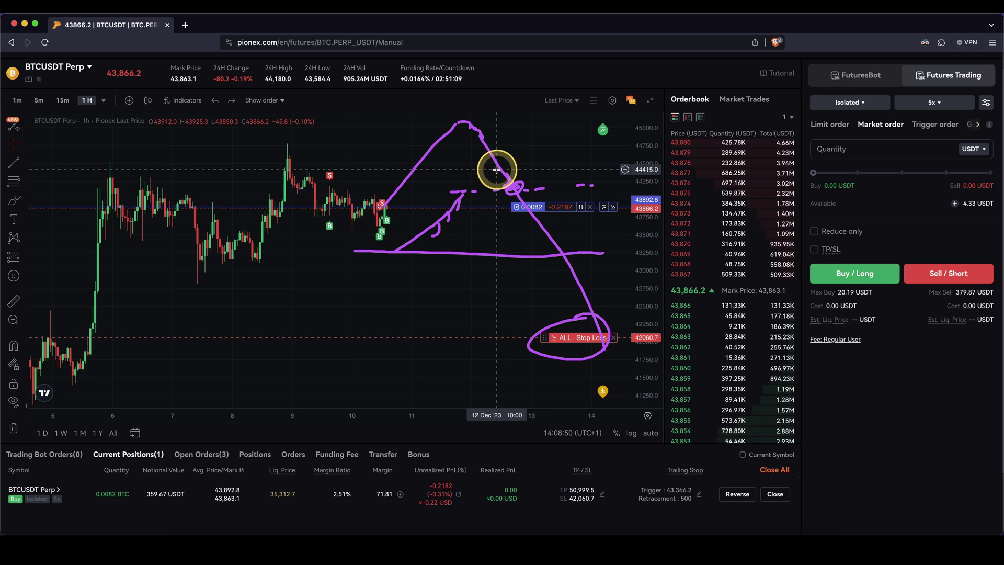
{"action": "left_click_drag", "start_coordinate": [593, 315], "coordinate": [587, 331]}
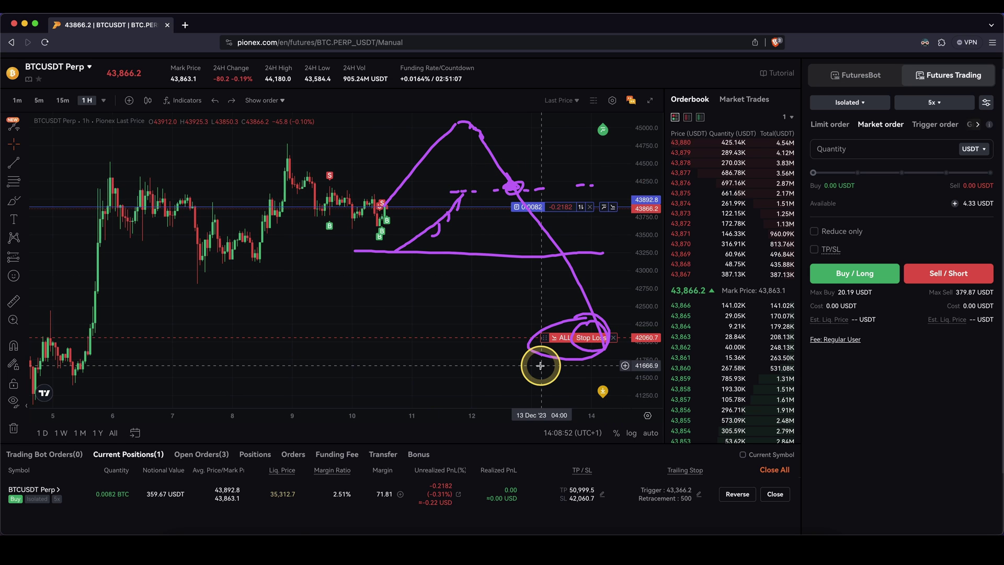
Review the retracement setting of the BTCUSDT position's trailing stop in its editor, and dismiss it without changes
{"action": "key", "text": "Escape"}
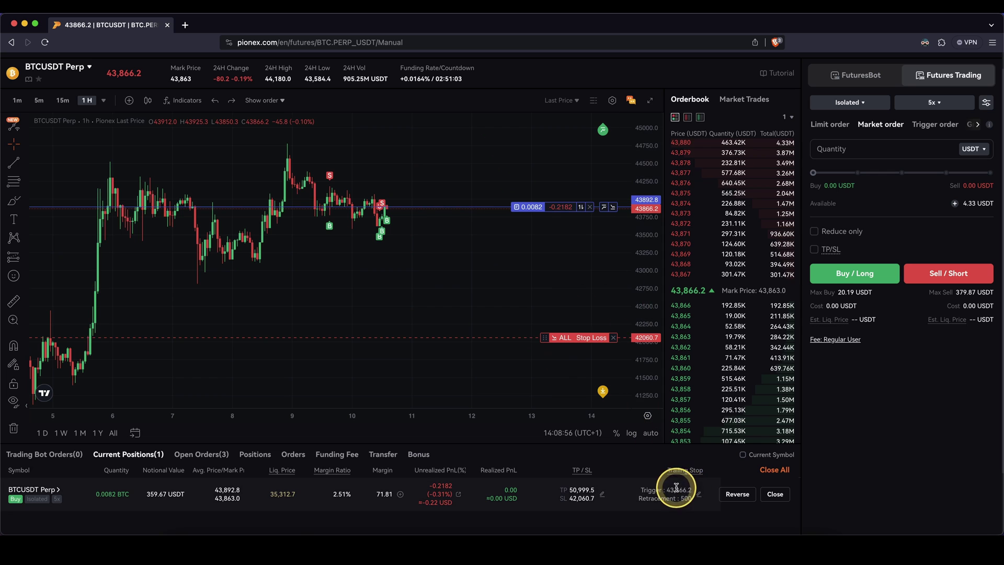
{"action": "left_click_drag", "start_coordinate": [681, 498], "coordinate": [685, 499]}
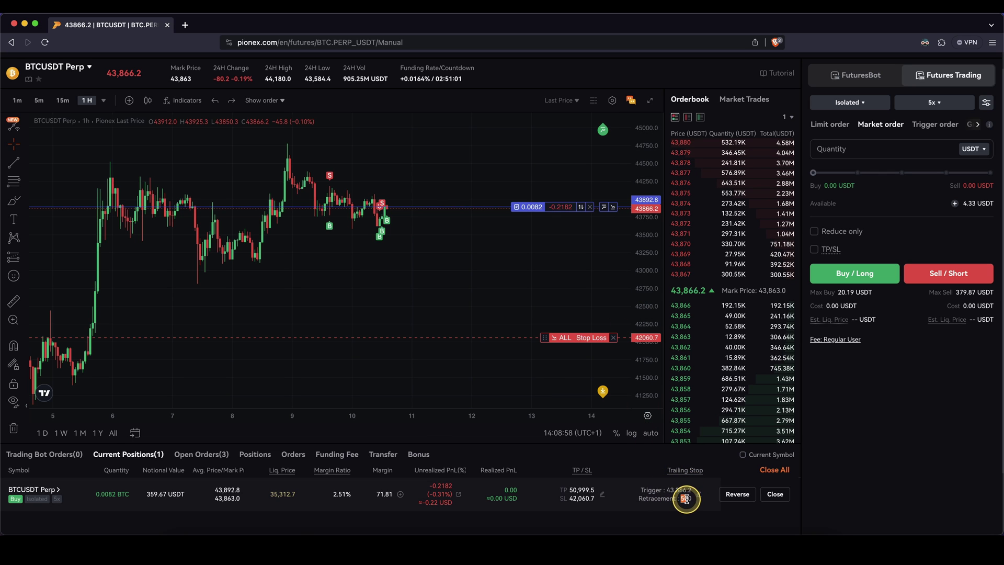
{"action": "left_click", "coordinate": [699, 494]}
{"action": "left_click", "coordinate": [464, 405]}
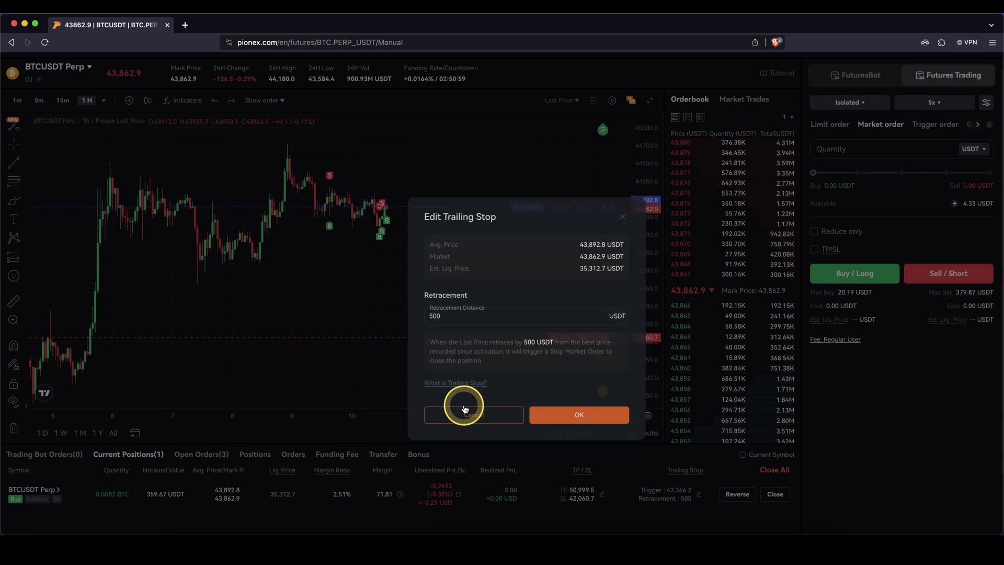
Cancel the entire-position trailing stop order for BTCUSDT Perp in the open orders
{"action": "left_click", "coordinate": [198, 462]}
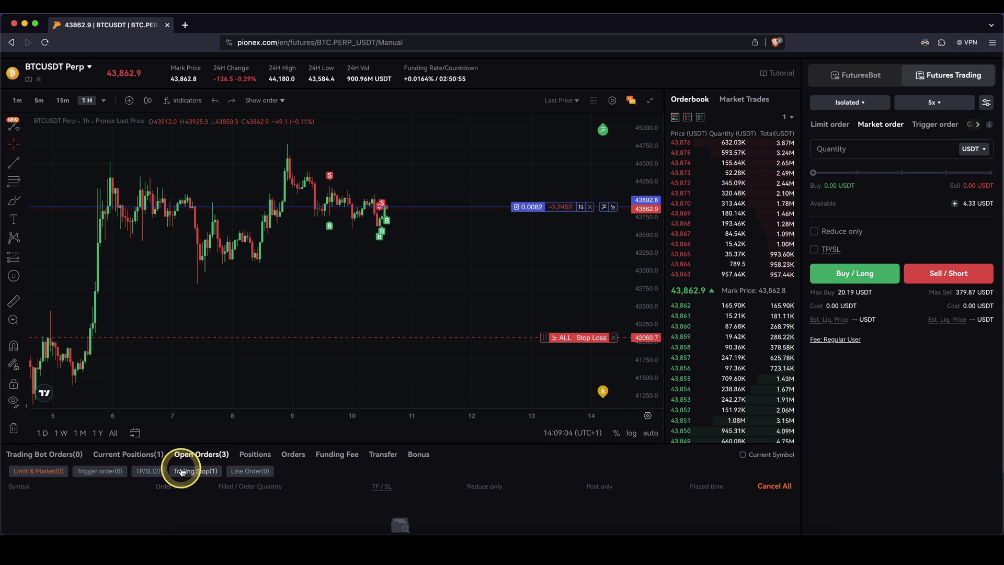
{"action": "left_click", "coordinate": [181, 472]}
{"action": "scroll", "coordinate": [179, 477], "scroll_direction": "down", "scroll_amount": 1}
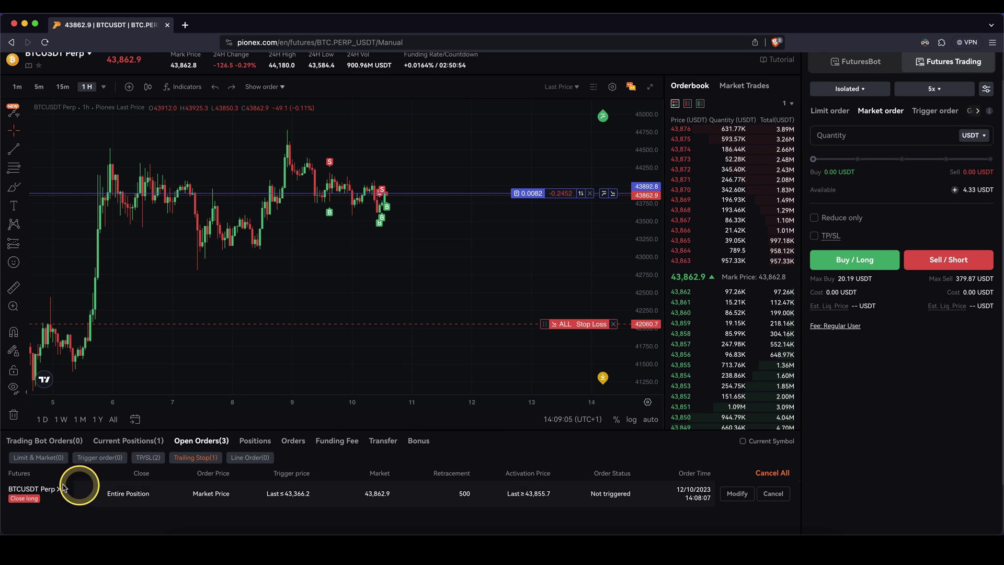
{"action": "left_click", "coordinate": [782, 492]}
{"action": "left_click", "coordinate": [578, 320]}
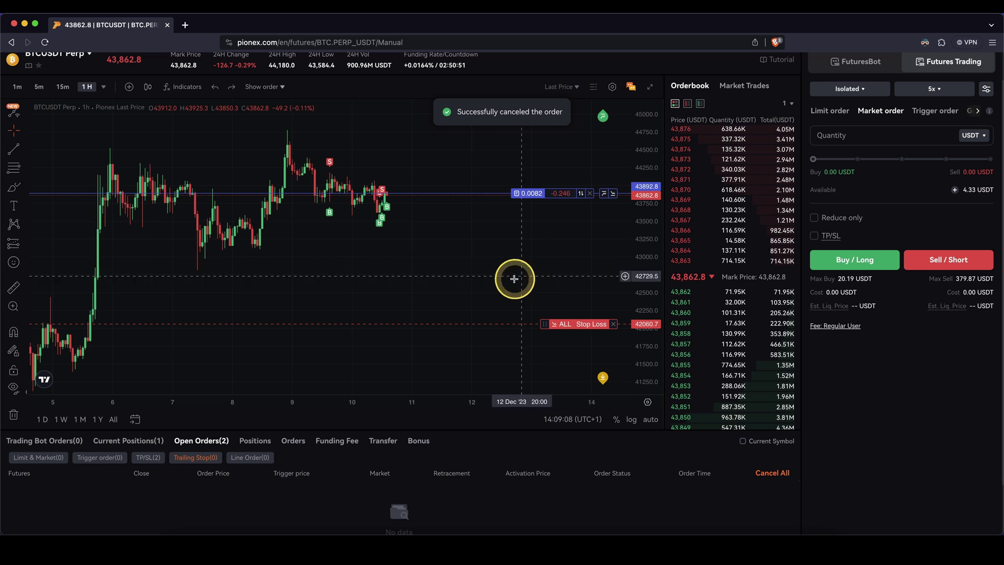
Close the entire 0.0082 BTC long position in BTCUSDT Perp with a market order
{"action": "left_click", "coordinate": [112, 442]}
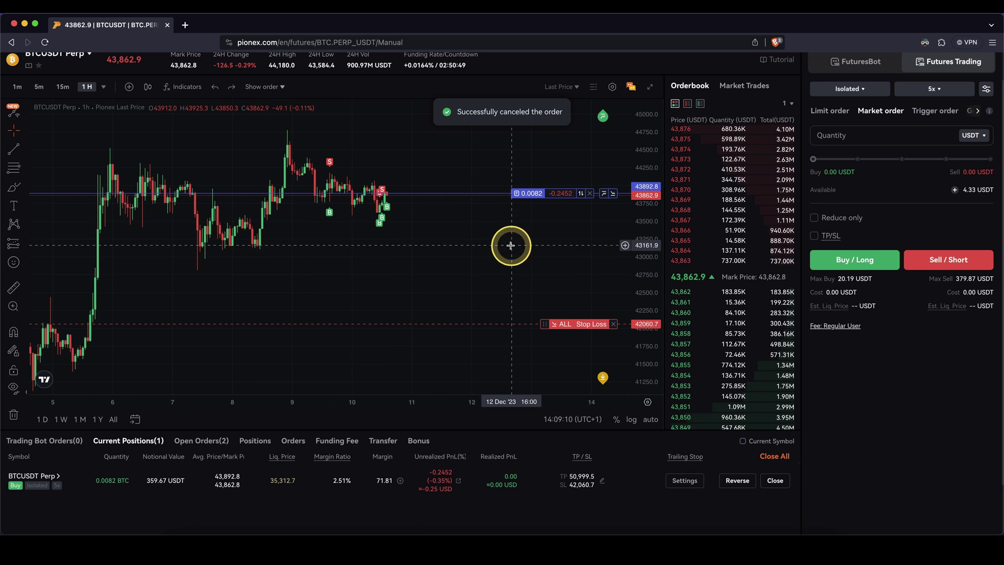
{"action": "left_click_drag", "start_coordinate": [644, 199], "coordinate": [645, 224]}
{"action": "scroll", "coordinate": [455, 200], "scroll_direction": "down", "scroll_amount": 3}
{"action": "left_click_drag", "start_coordinate": [455, 199], "coordinate": [544, 198]}
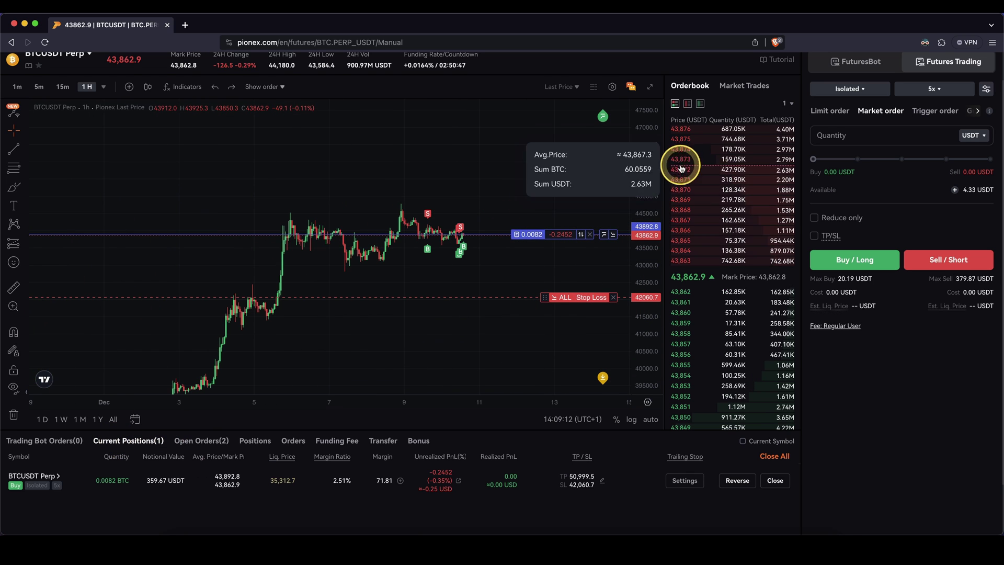
{"action": "left_click_drag", "start_coordinate": [650, 164], "coordinate": [486, 193]}
{"action": "double_click", "coordinate": [651, 214]}
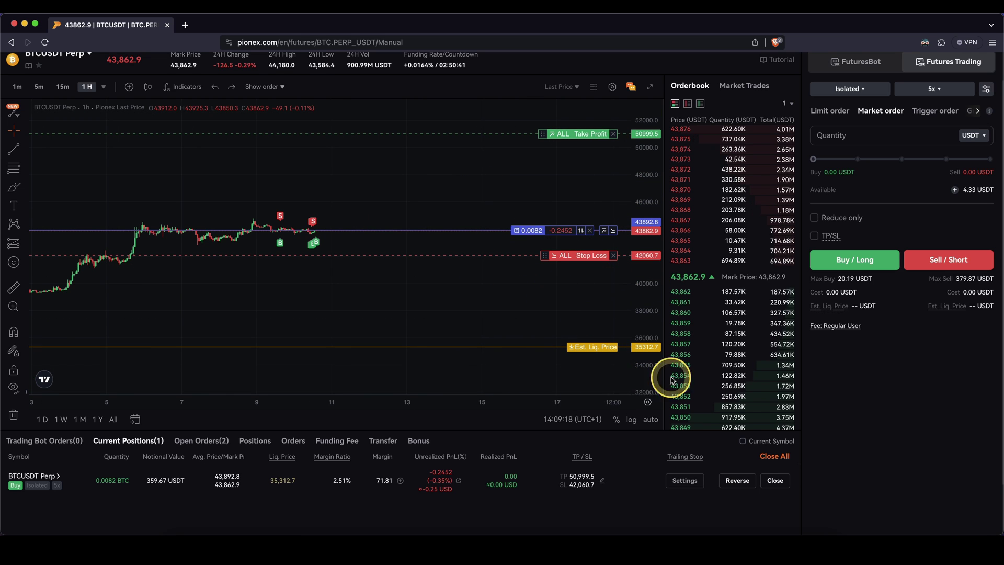
{"action": "left_click", "coordinate": [776, 481]}
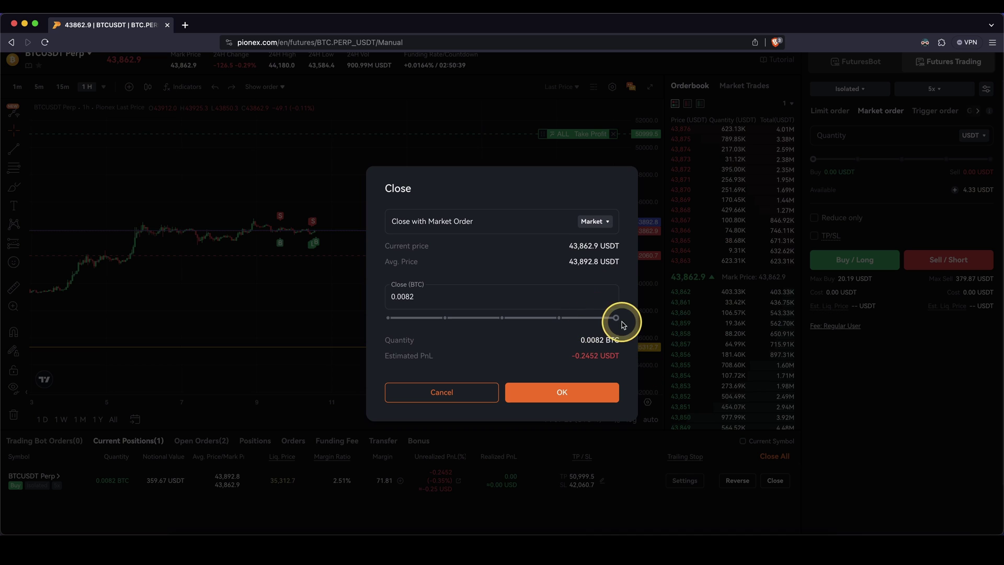
{"action": "left_click", "coordinate": [565, 392]}
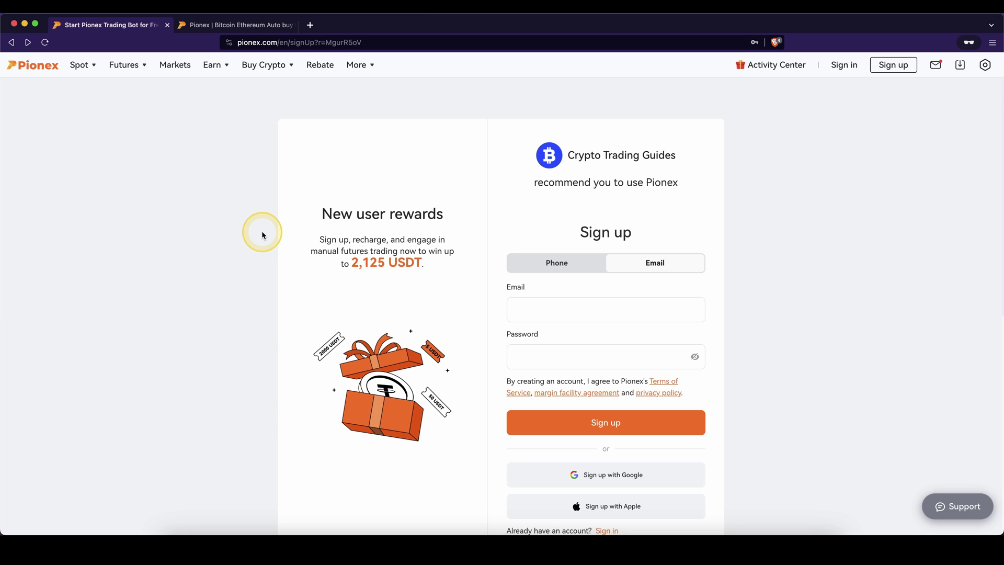
{"action": "left_click_drag", "start_coordinate": [300, 196], "coordinate": [451, 299]}
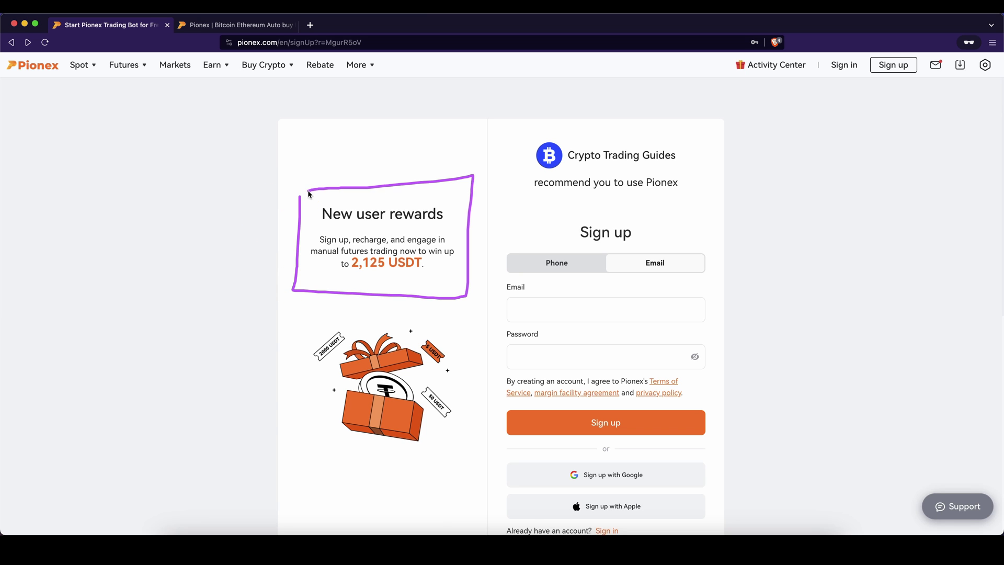